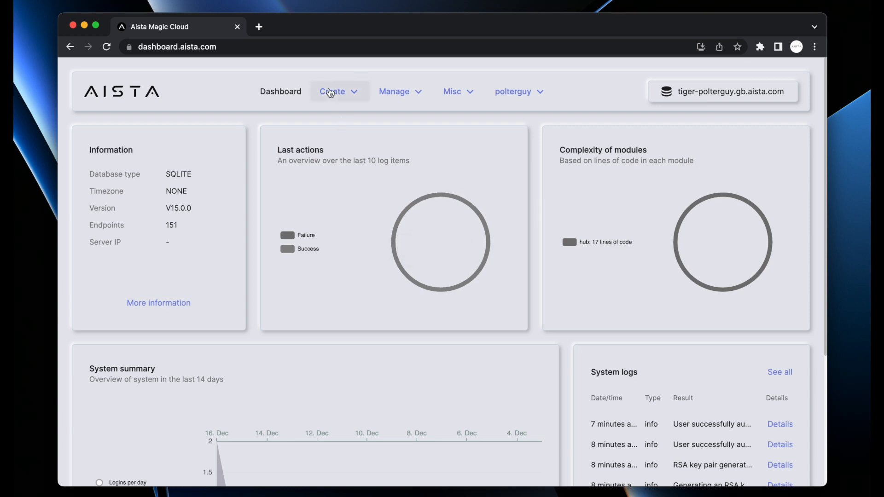
Go to the Databases page and switch to the Connect to database tab
{"action": "left_click", "coordinate": [333, 92]}
{"action": "left_click", "coordinate": [338, 121]}
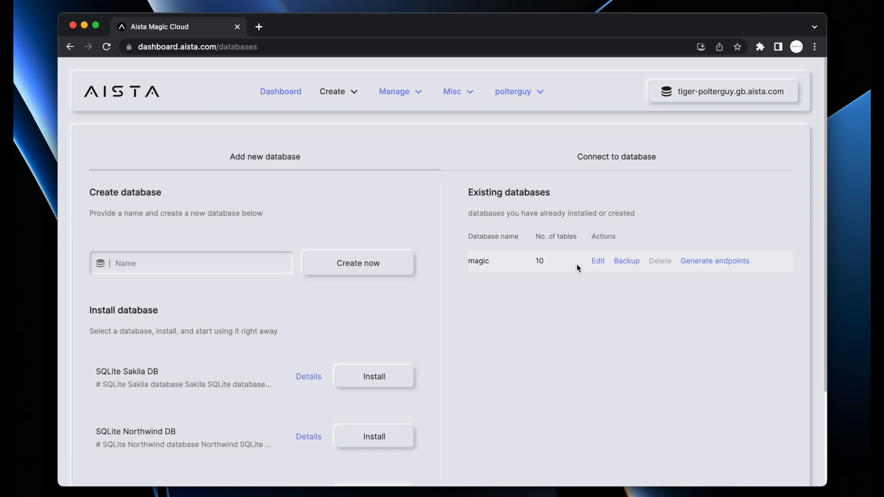
{"action": "scroll", "coordinate": [381, 292], "scroll_direction": "down", "scroll_amount": 5}
{"action": "scroll", "coordinate": [612, 308], "scroll_direction": "up", "scroll_amount": 5}
{"action": "left_click", "coordinate": [603, 159]}
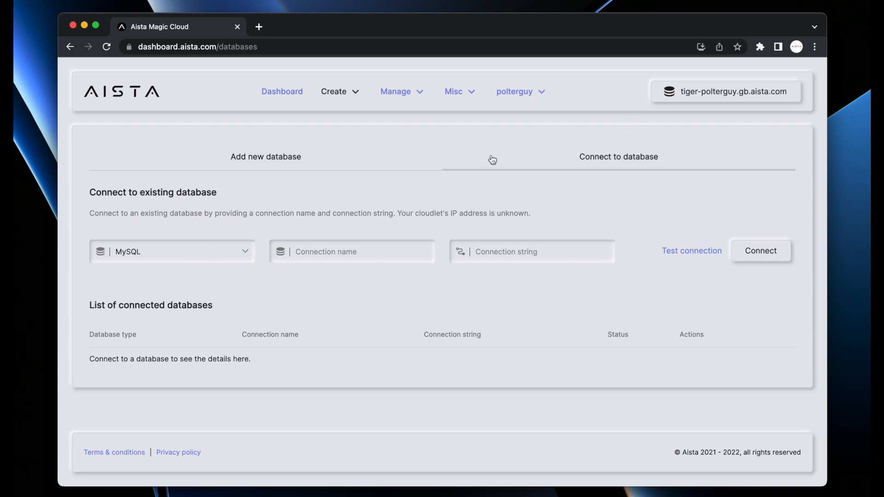
Choose SQL Server as the database type and name the connection foo
{"action": "left_click", "coordinate": [188, 260]}
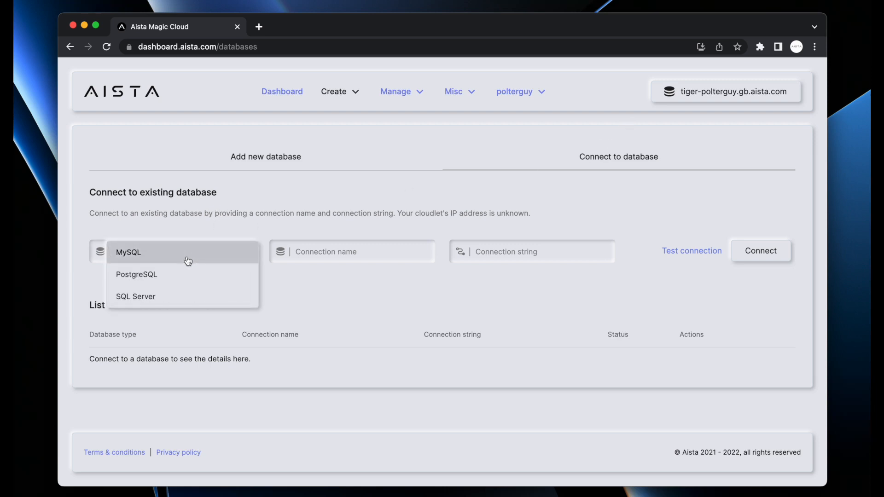
{"action": "left_click", "coordinate": [179, 298]}
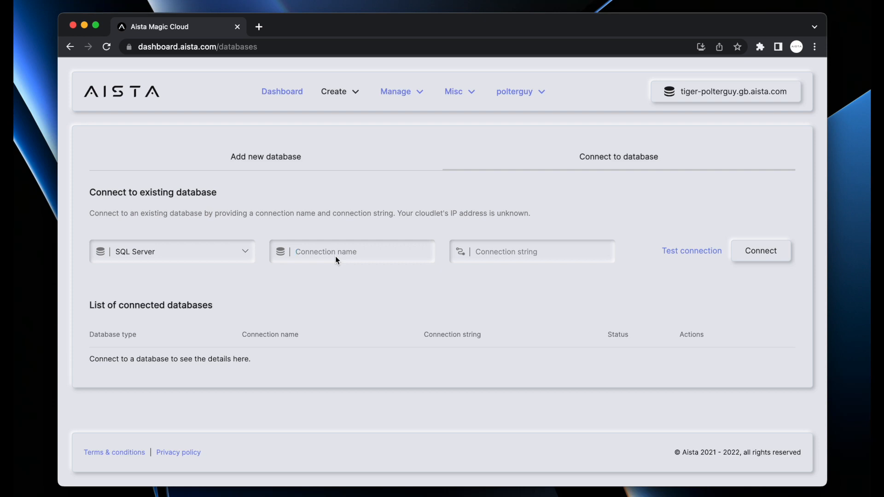
{"action": "type", "text": "foo"}
{"action": "key", "text": "super+a"}
{"action": "type", "text": "bar"}
{"action": "key", "text": "super+a"}
{"action": "type", "text": "hello_w"}
{"action": "key", "text": "super+a"}
{"action": "type", "text": "foo"}
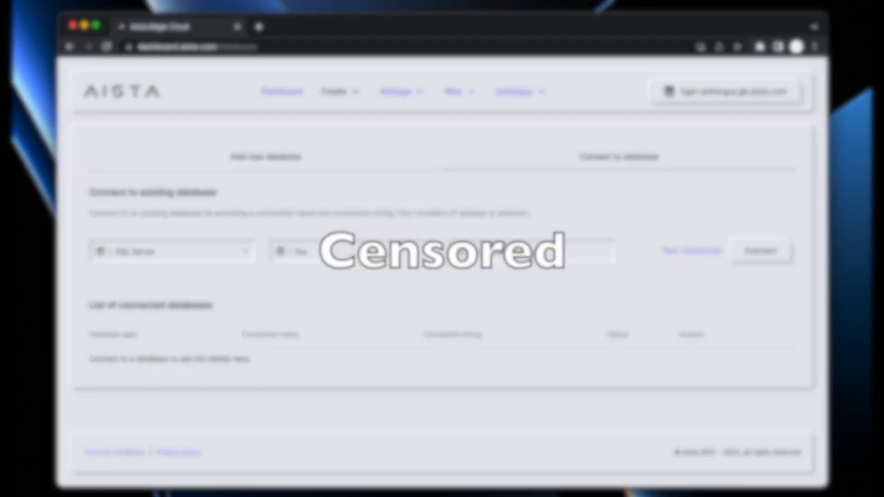
Paste the connection string, test it successfully, and connect the foo database
{"action": "key", "text": "super+v"}
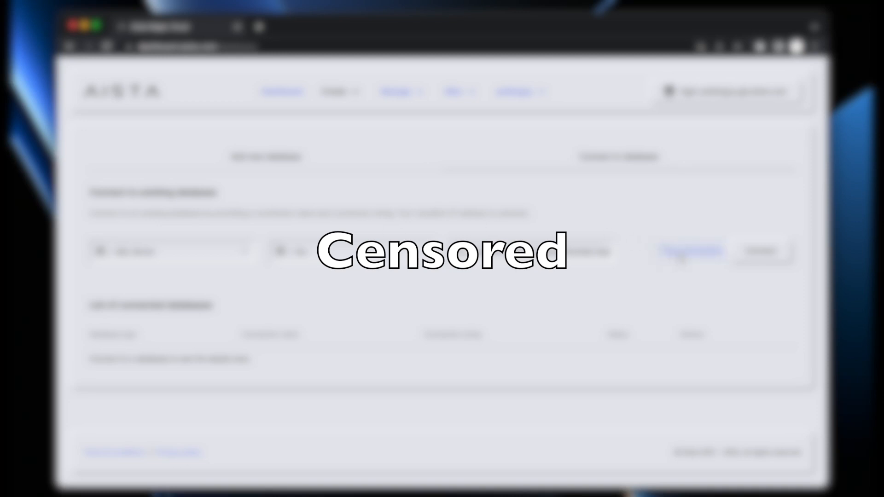
{"action": "left_click", "coordinate": [680, 256]}
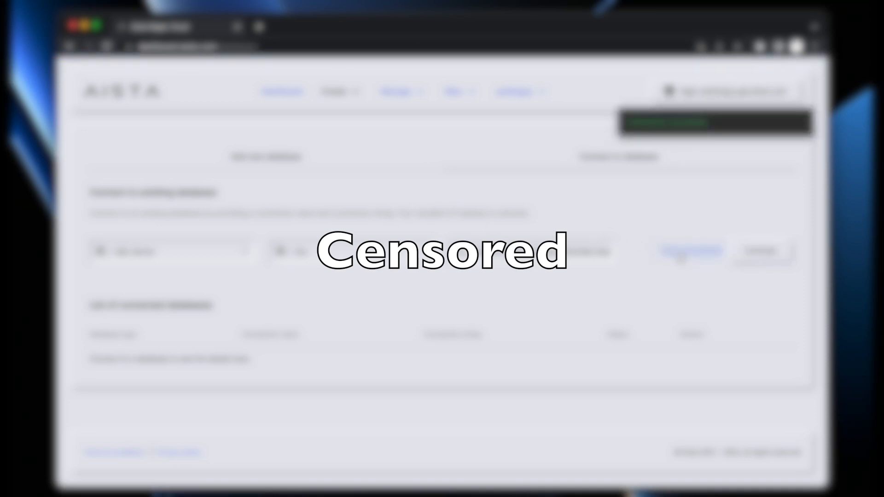
{"action": "left_click", "coordinate": [761, 252]}
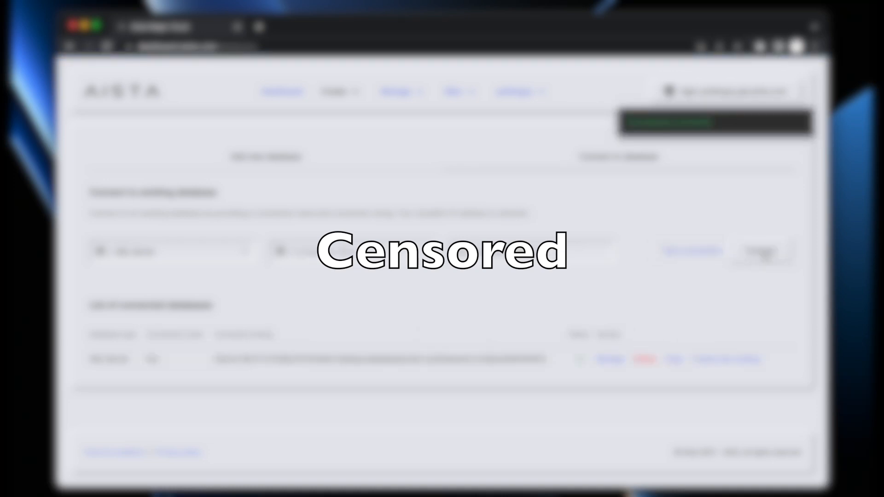
{"action": "left_click", "coordinate": [335, 92]}
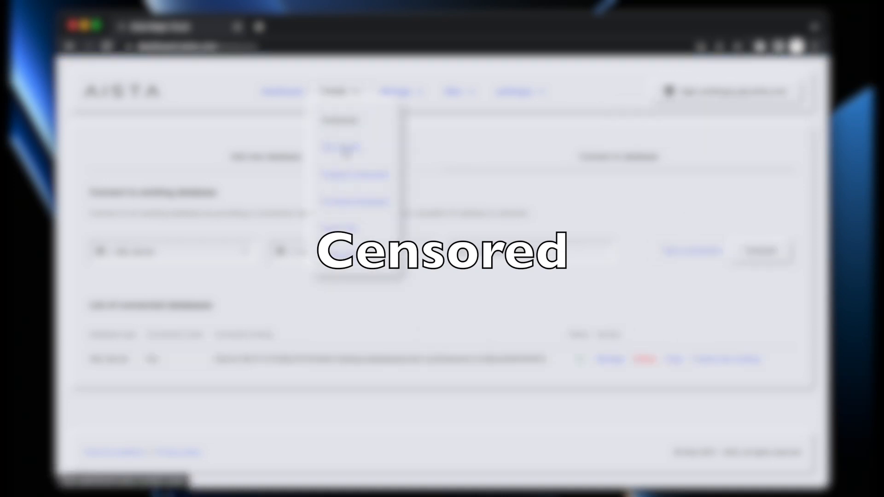
In SQL Studio, select SQL Server and the test database to show dbo.customers and dbo.contacts
{"action": "left_click", "coordinate": [343, 147]}
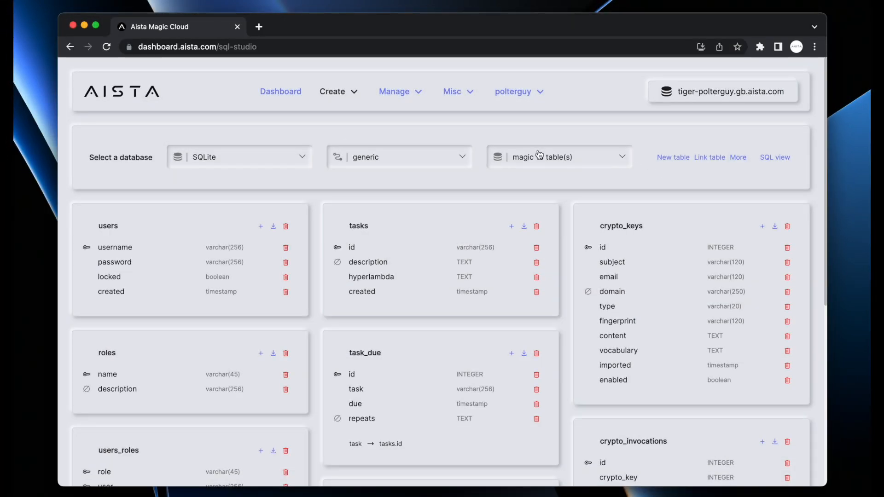
{"action": "left_click", "coordinate": [271, 158]}
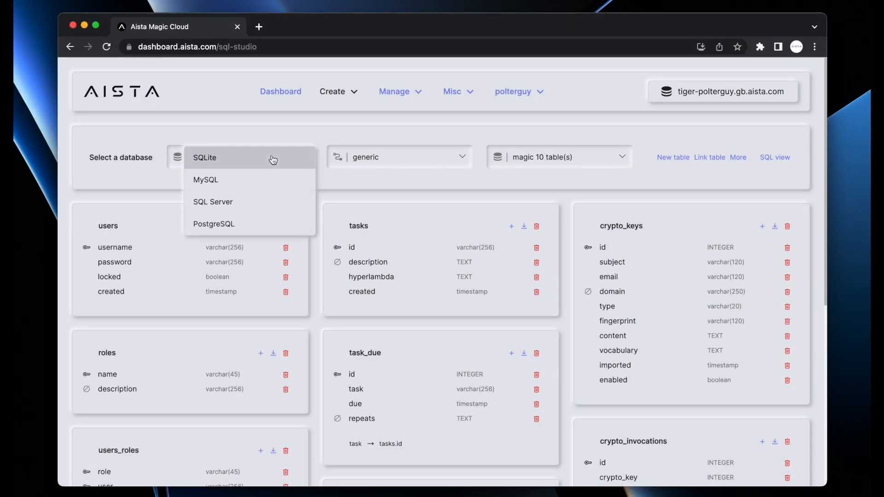
{"action": "left_click", "coordinate": [239, 208]}
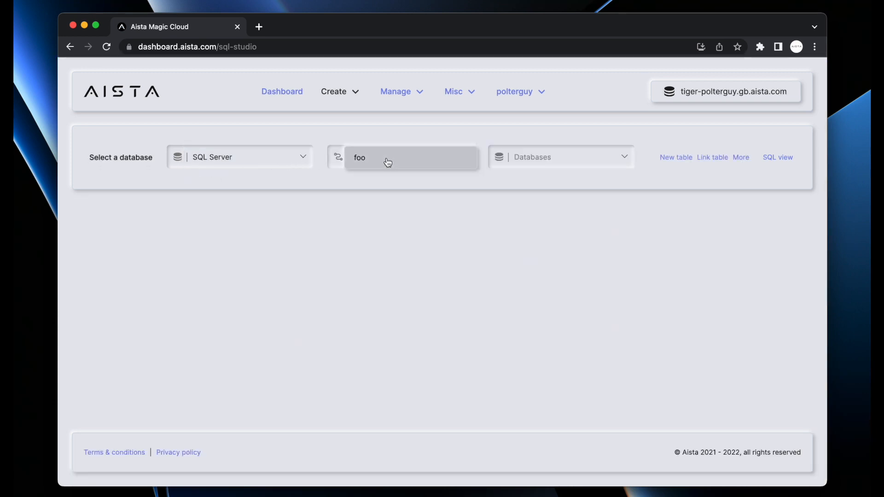
{"action": "left_click", "coordinate": [534, 160]}
{"action": "left_click", "coordinate": [555, 161]}
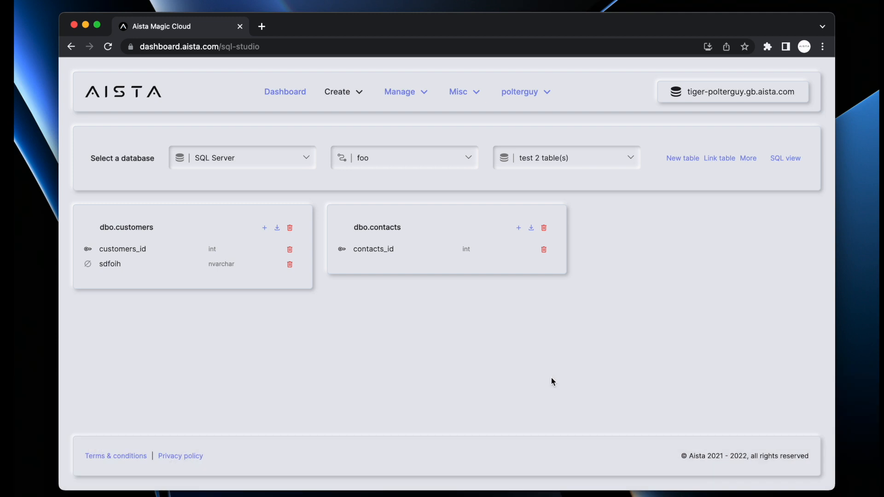
{"action": "left_click", "coordinate": [340, 98]}
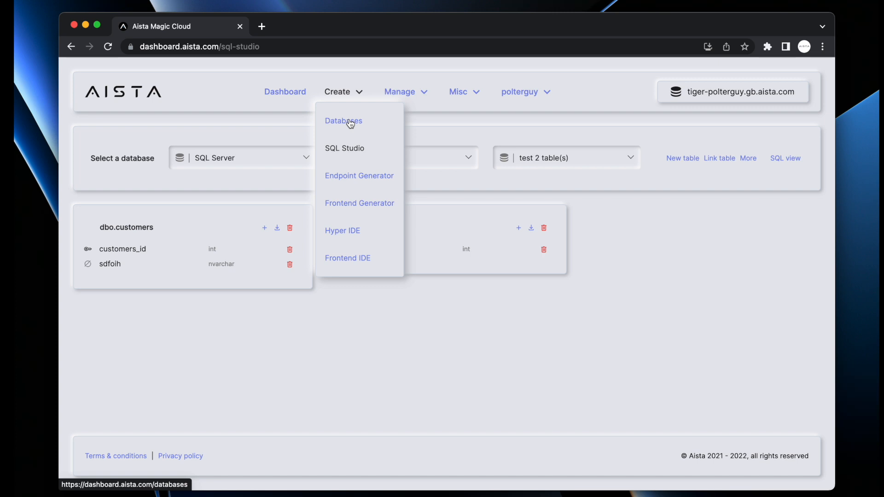
Install the SQLite Northwind DB sample from the Databases page's Install database section
{"action": "left_click", "coordinate": [346, 121]}
{"action": "scroll", "coordinate": [425, 275], "scroll_direction": "down", "scroll_amount": 5}
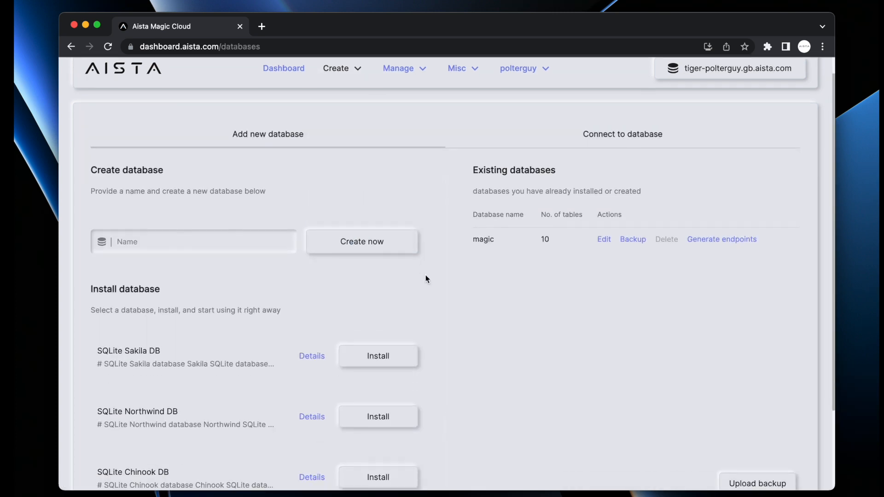
{"action": "left_click", "coordinate": [369, 318]}
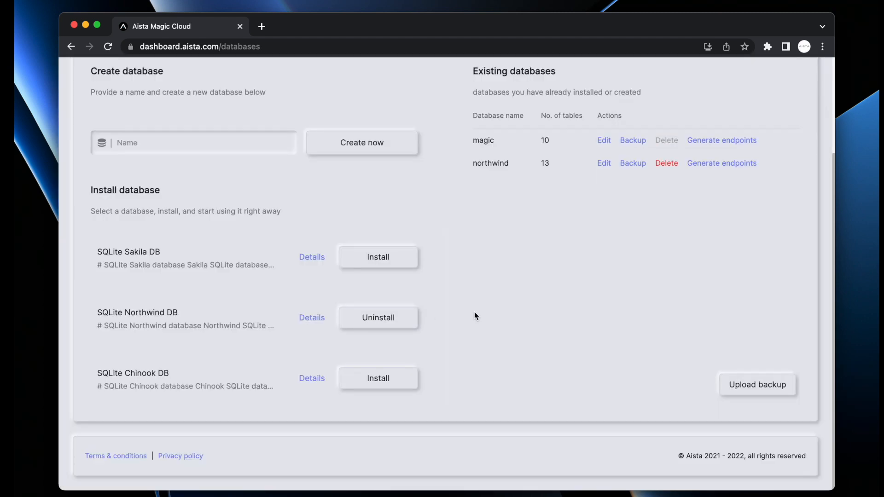
{"action": "scroll", "coordinate": [461, 295], "scroll_direction": "up", "scroll_amount": 5}
{"action": "left_click", "coordinate": [335, 92]}
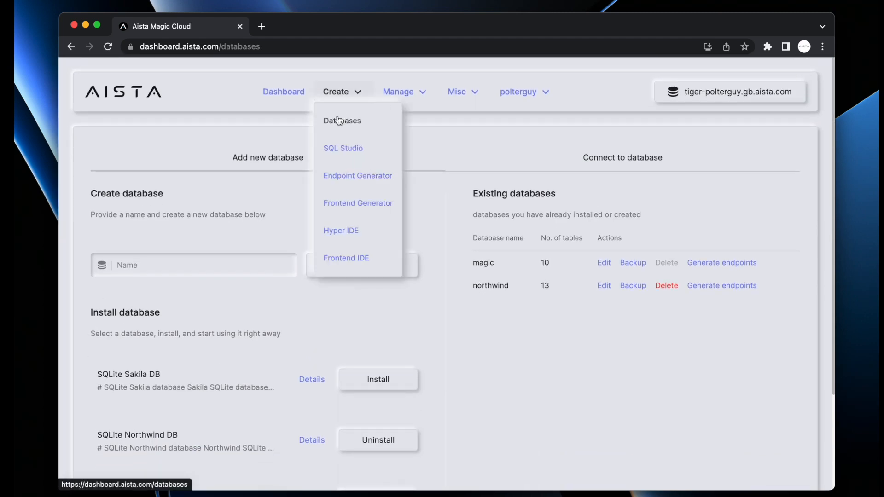
Open SQL Studio with SQLite and the northwind database, scrolling through its tables
{"action": "left_click", "coordinate": [338, 147]}
{"action": "left_click", "coordinate": [241, 159]}
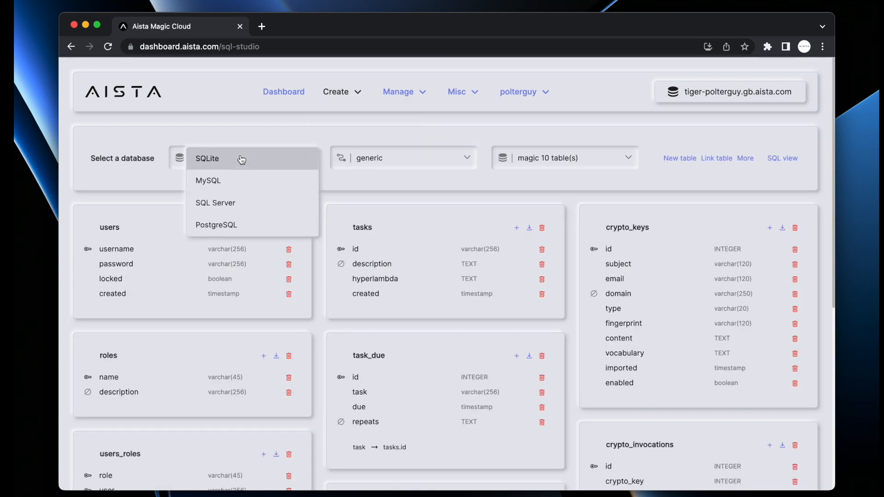
{"action": "left_click", "coordinate": [520, 157]}
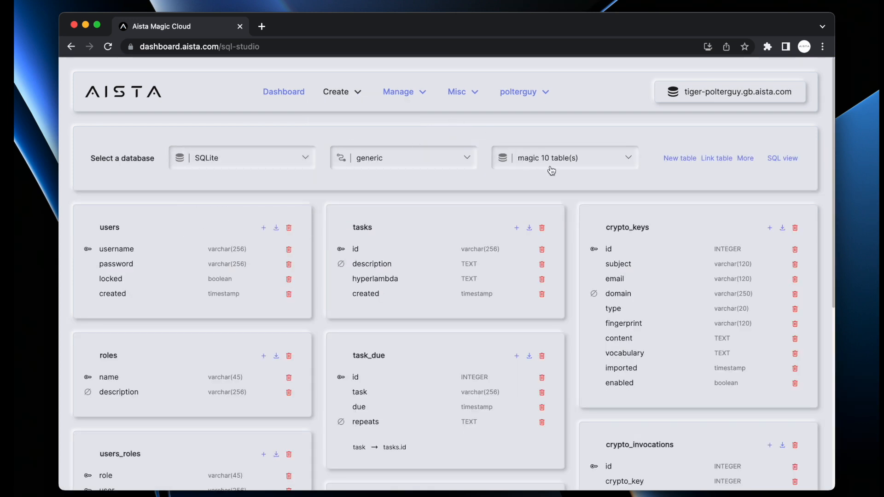
{"action": "left_click", "coordinate": [551, 171]}
{"action": "left_click", "coordinate": [576, 191]}
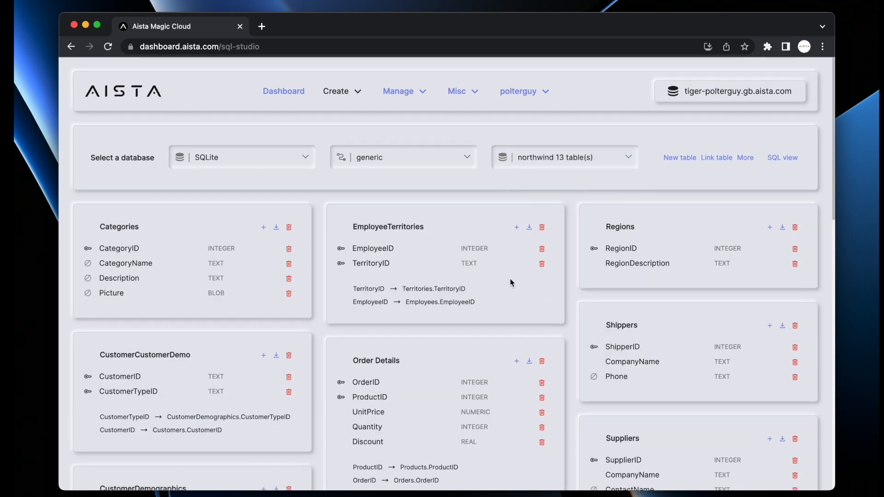
{"action": "scroll", "coordinate": [510, 282], "scroll_direction": "down", "scroll_amount": 12}
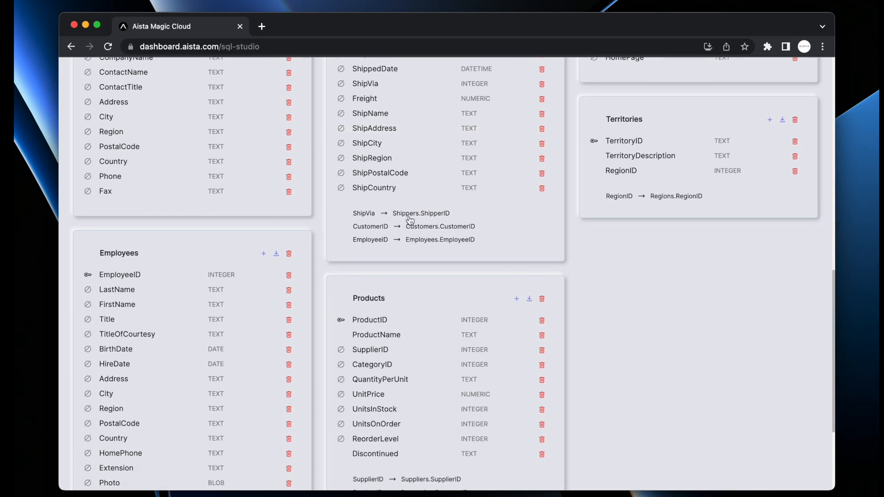
{"action": "scroll", "coordinate": [410, 377], "scroll_direction": "down", "scroll_amount": 2}
{"action": "scroll", "coordinate": [410, 377], "scroll_direction": "down", "scroll_amount": 1}
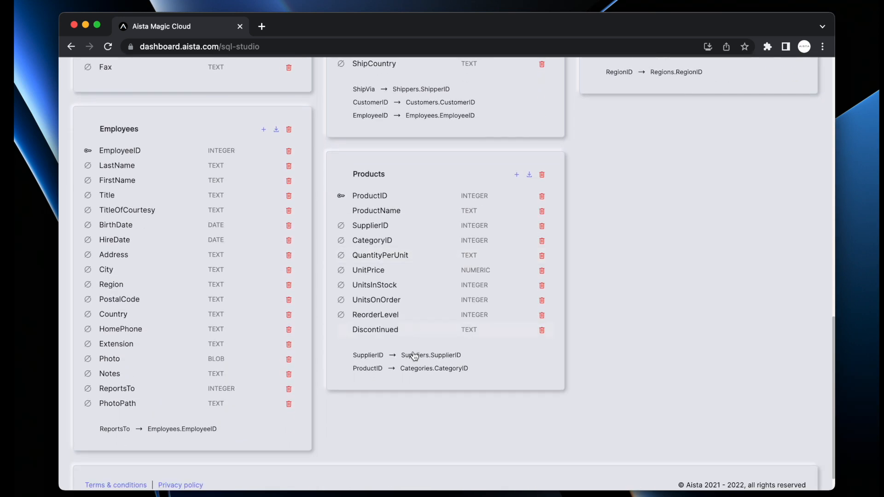
Follow the SupplierID, RegionID and EmployeeID foreign-key links, then open and cancel a new Products column
{"action": "left_click", "coordinate": [415, 356]}
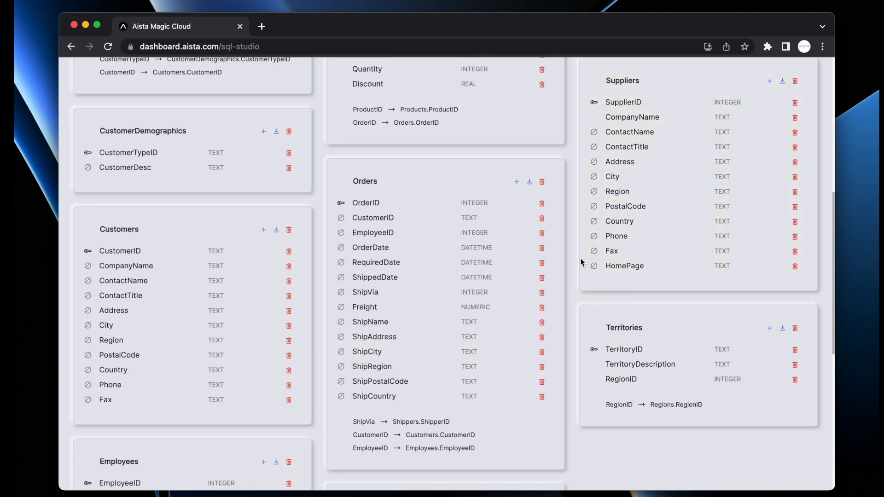
{"action": "left_click", "coordinate": [694, 405]}
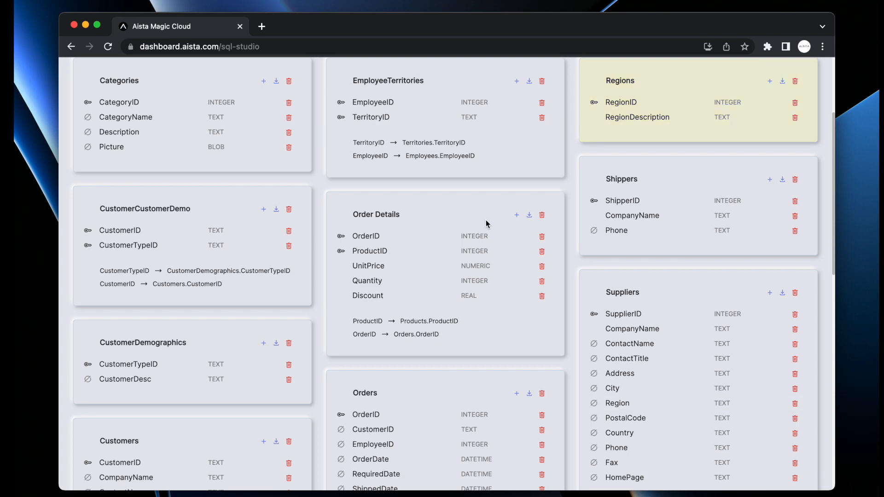
{"action": "left_click", "coordinate": [435, 157]}
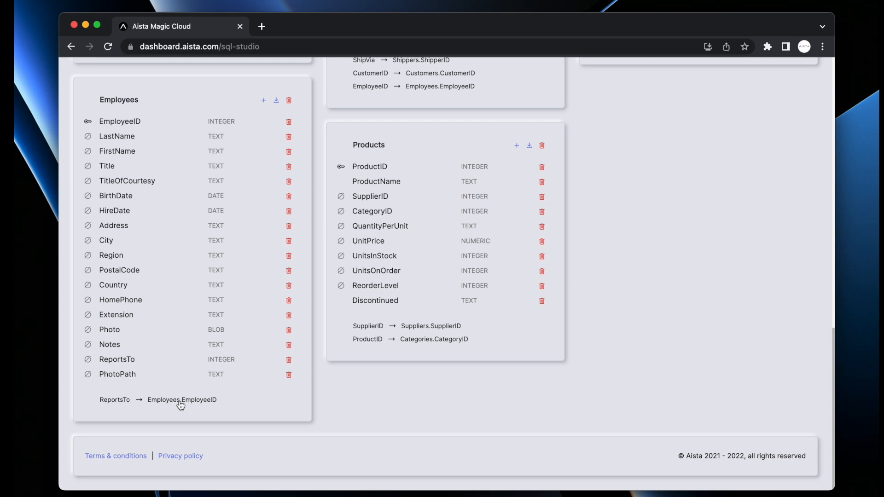
{"action": "left_click", "coordinate": [517, 146]}
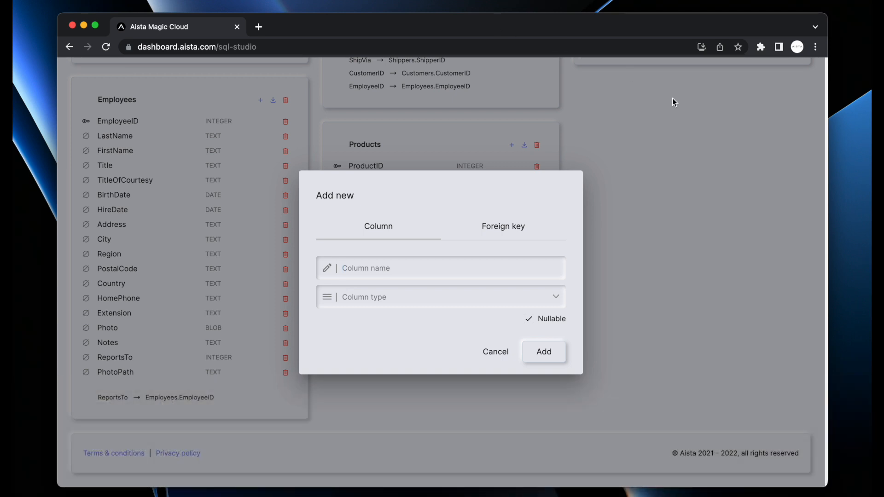
{"action": "left_click", "coordinate": [722, 230]}
{"action": "scroll", "coordinate": [722, 230], "scroll_direction": "up", "scroll_amount": 15}
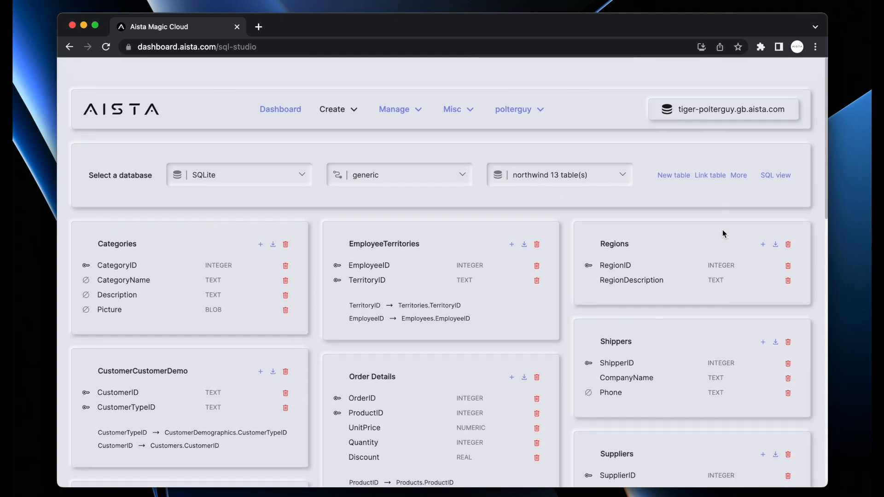
{"action": "left_click", "coordinate": [339, 89]}
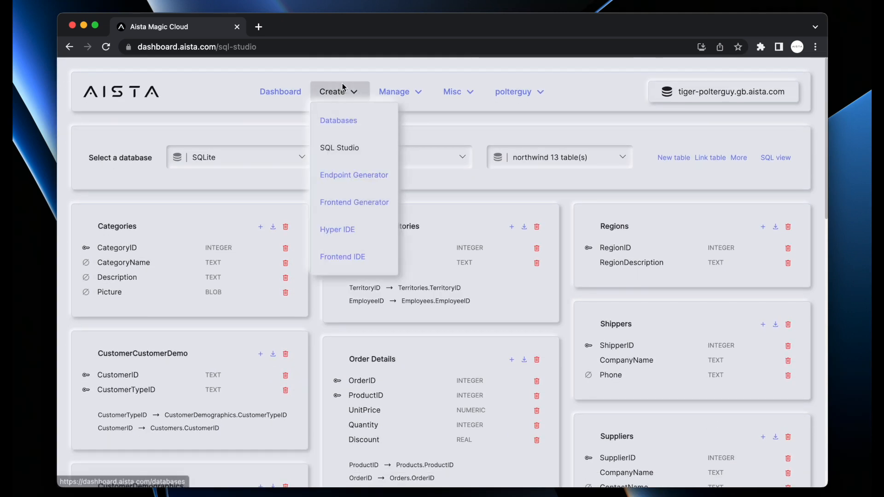
Create a new empty database named crm on the Databases page
{"action": "left_click", "coordinate": [338, 121]}
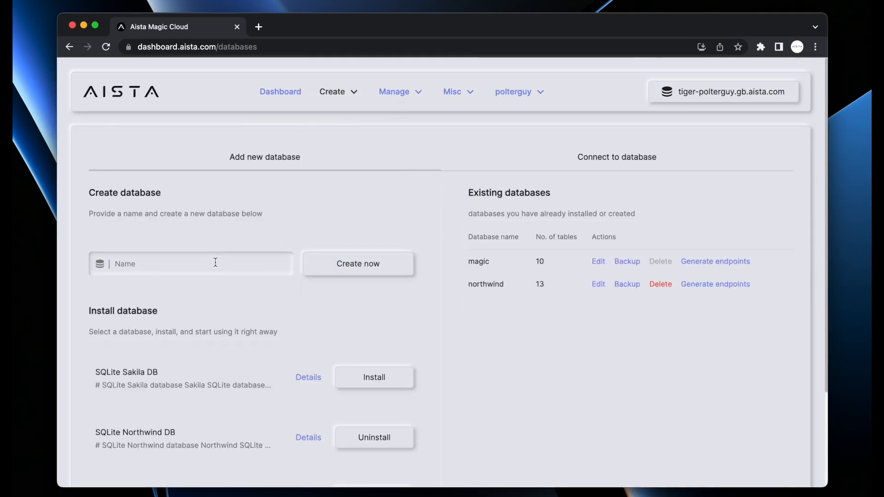
{"action": "type", "text": "crm"}
{"action": "key", "text": "Return"}
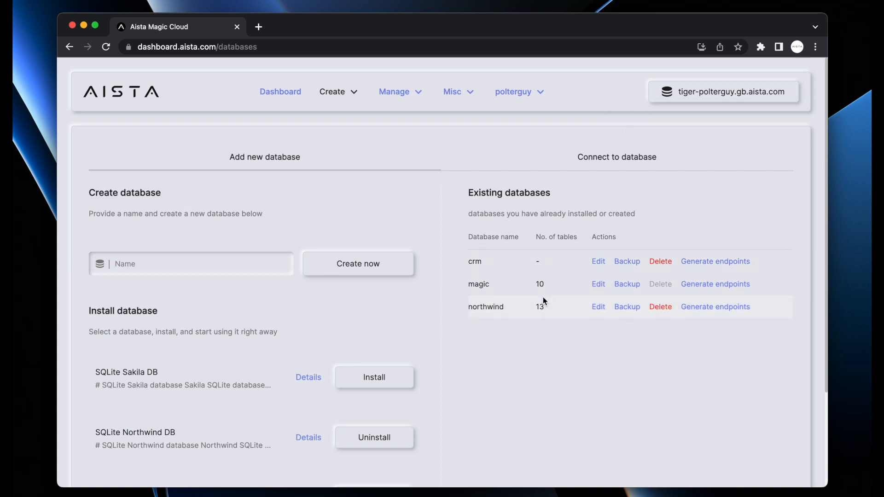
Create a customers table in crm with primary key customer_id
{"action": "left_click", "coordinate": [596, 263]}
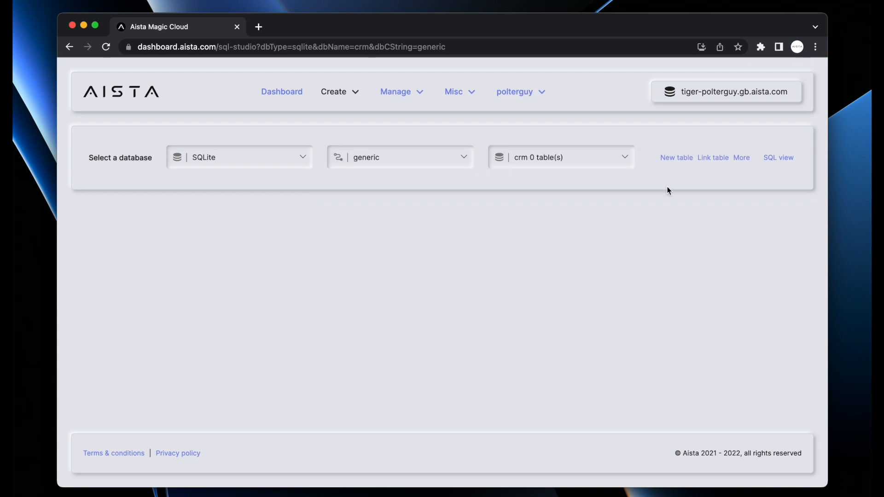
{"action": "left_click", "coordinate": [684, 158]}
{"action": "type", "text": "vustomer"}
{"action": "key", "text": "super+a"}
{"action": "type", "text": "customers"}
{"action": "key", "text": "BackSpace"}
{"action": "key", "text": "Return"}
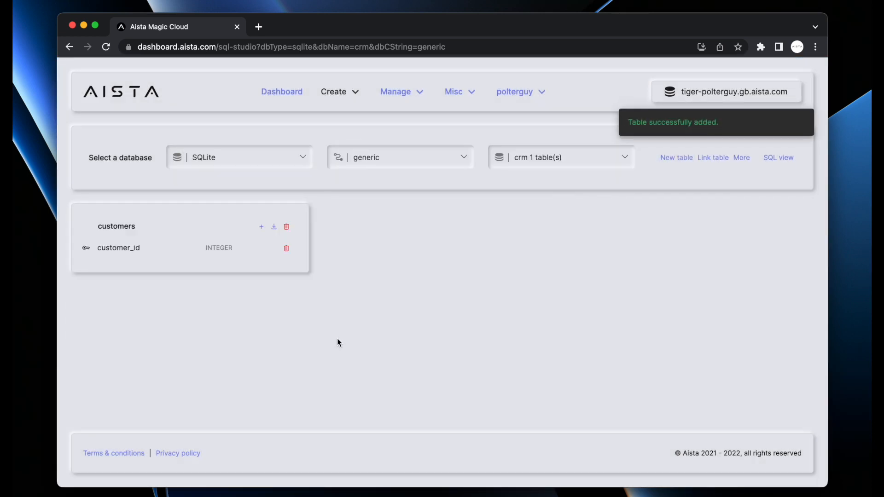
Add text columns name and email to the customers table
{"action": "left_click", "coordinate": [261, 227]}
{"action": "type", "text": "name"}
{"action": "left_click", "coordinate": [374, 292]}
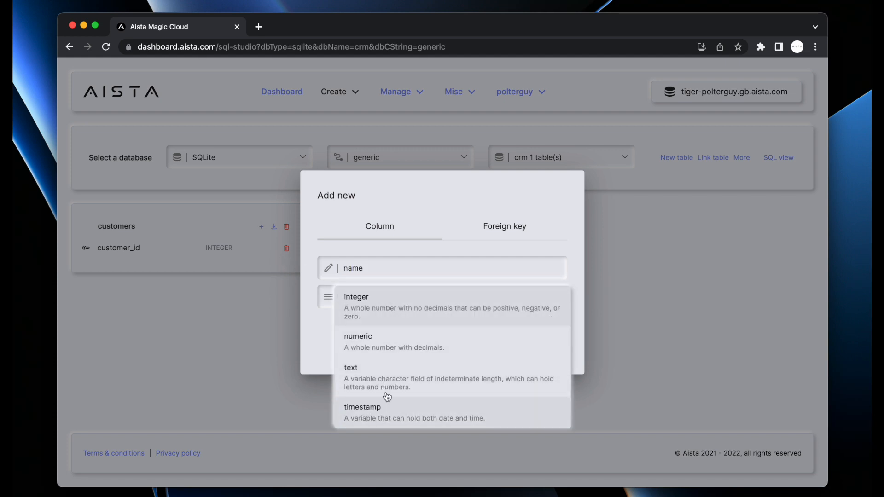
{"action": "left_click", "coordinate": [356, 373]}
{"action": "left_click", "coordinate": [548, 365]}
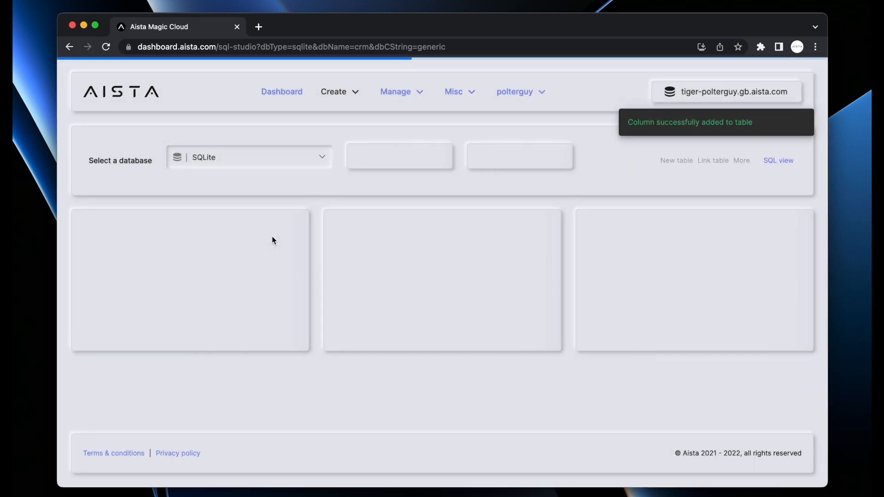
{"action": "left_click", "coordinate": [261, 227]}
{"action": "type", "text": "email"}
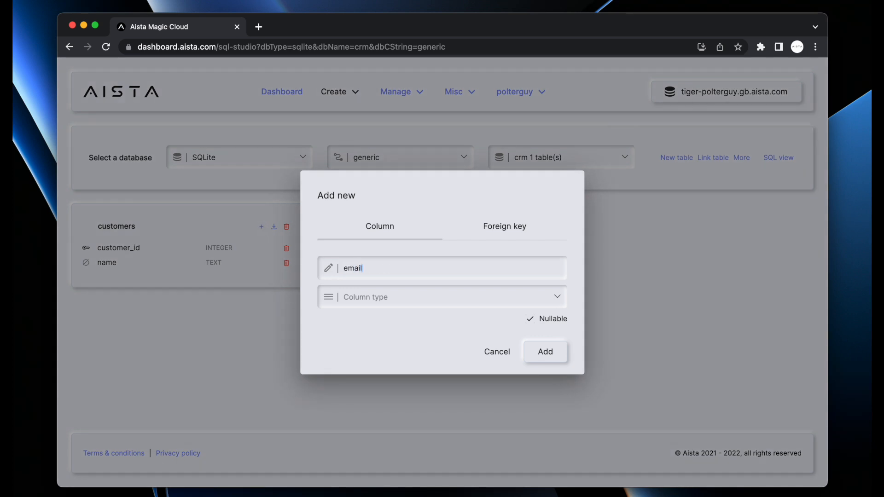
{"action": "left_click", "coordinate": [403, 300]}
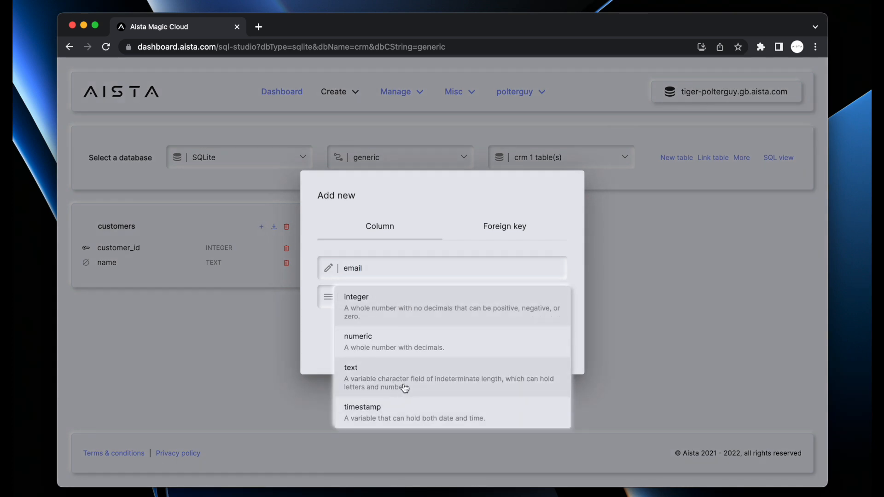
{"action": "left_click", "coordinate": [403, 388]}
{"action": "left_click", "coordinate": [538, 367]}
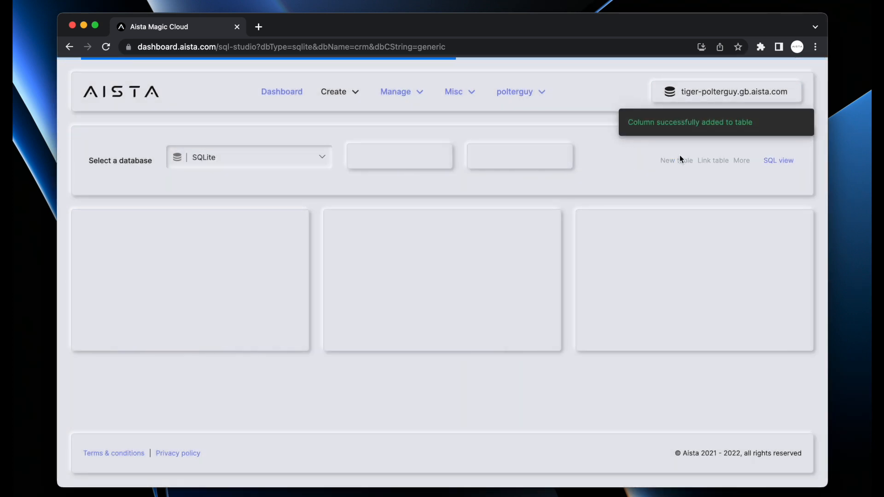
{"action": "left_click", "coordinate": [681, 158]}
Create the contacts table with key contact_id and add a text column name
{"action": "type", "text": "contacts"}
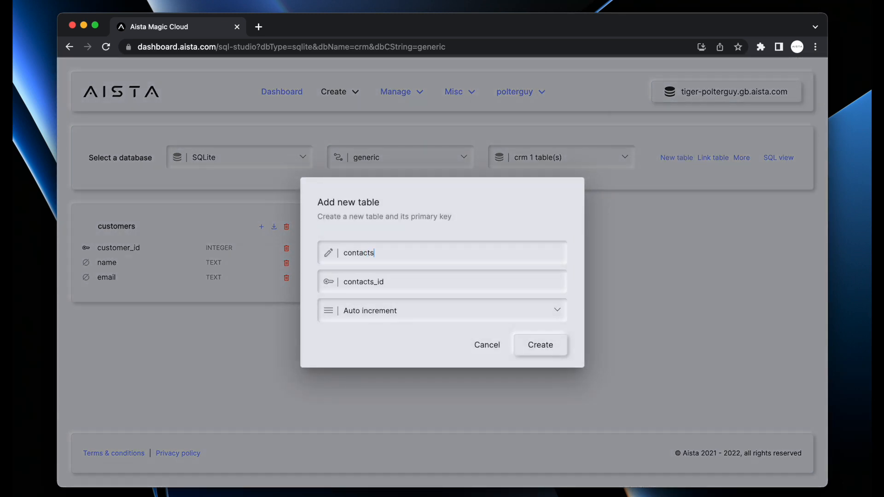
{"action": "key", "text": "BackSpace"}
{"action": "key", "text": "Return"}
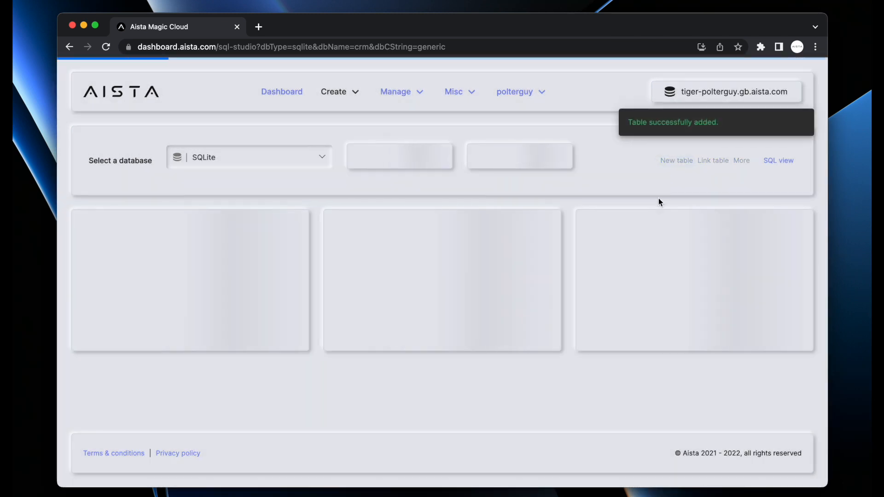
{"action": "left_click", "coordinate": [512, 227]}
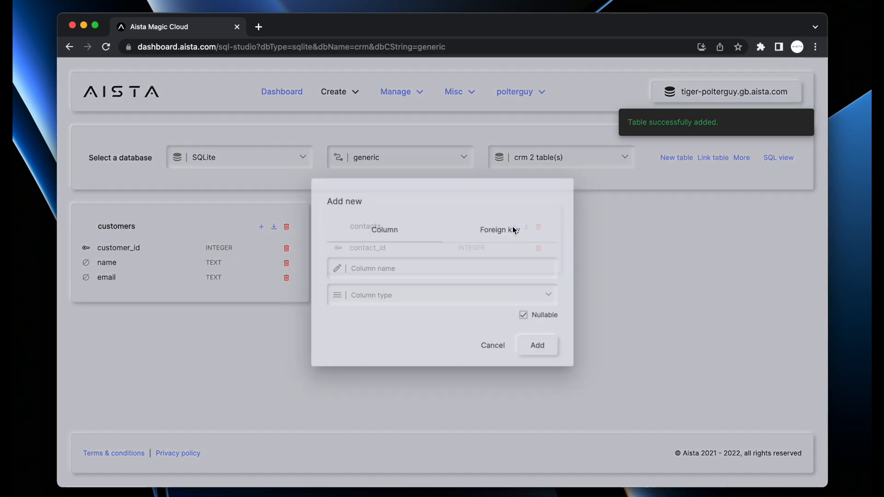
{"action": "type", "text": "name"}
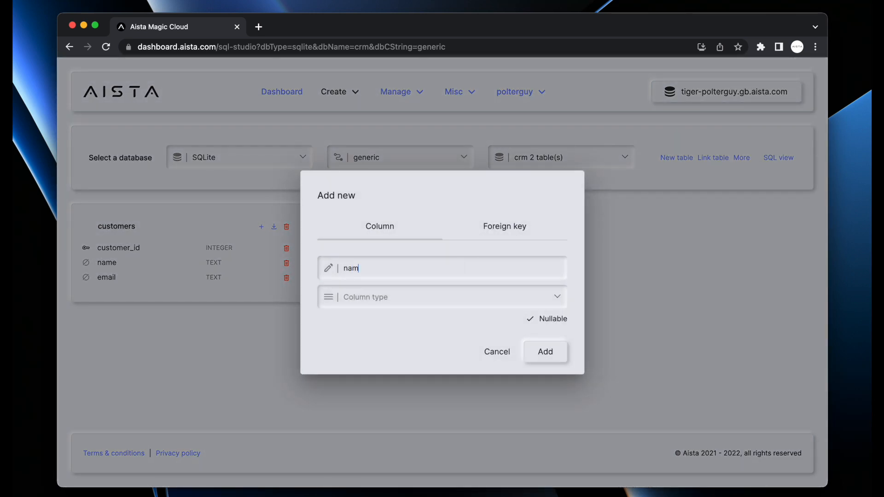
{"action": "left_click", "coordinate": [422, 298]}
{"action": "left_click", "coordinate": [386, 375]}
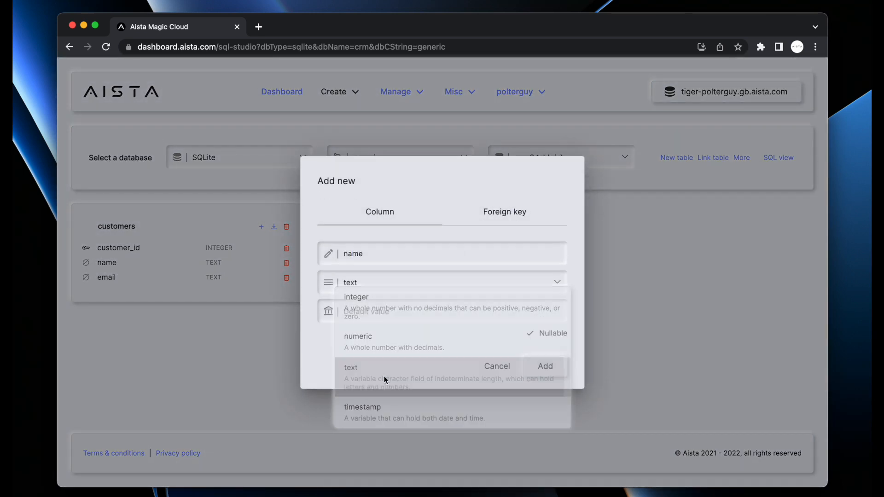
{"action": "left_click", "coordinate": [545, 366]}
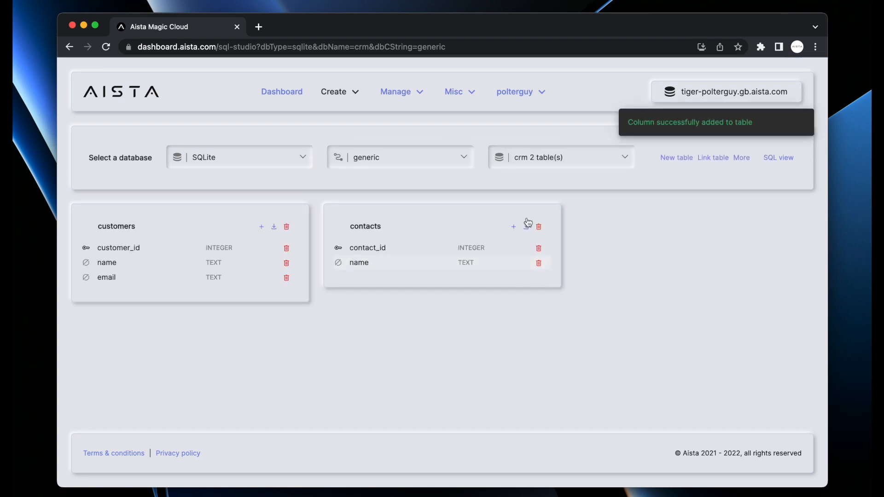
Add a customer_id foreign key to contacts referencing the customers table
{"action": "left_click", "coordinate": [514, 227]}
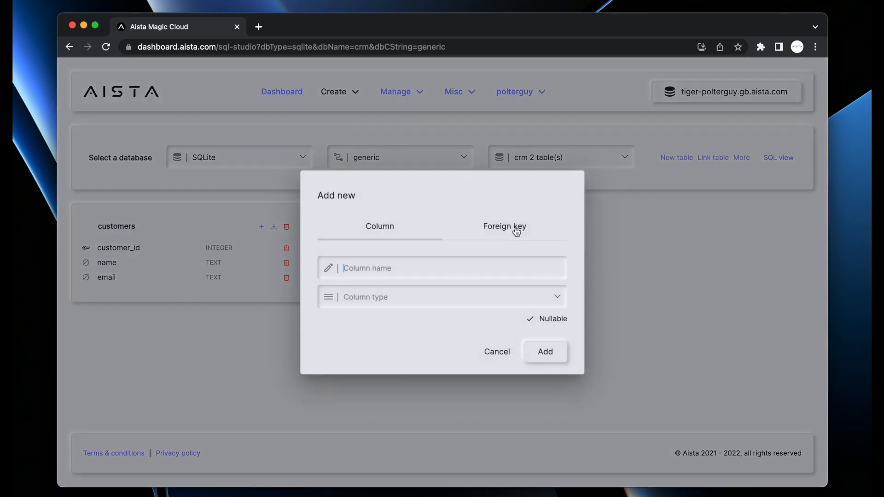
{"action": "left_click", "coordinate": [493, 225]}
{"action": "left_click", "coordinate": [416, 265]}
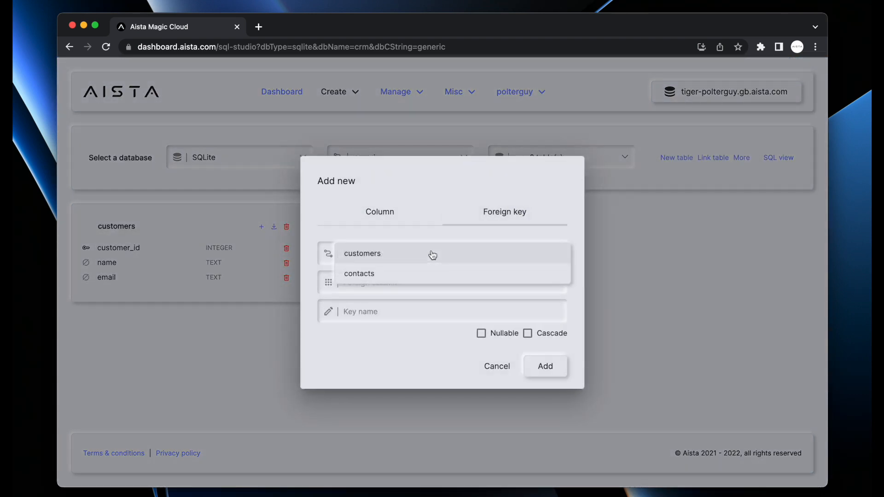
{"action": "left_click", "coordinate": [420, 254]}
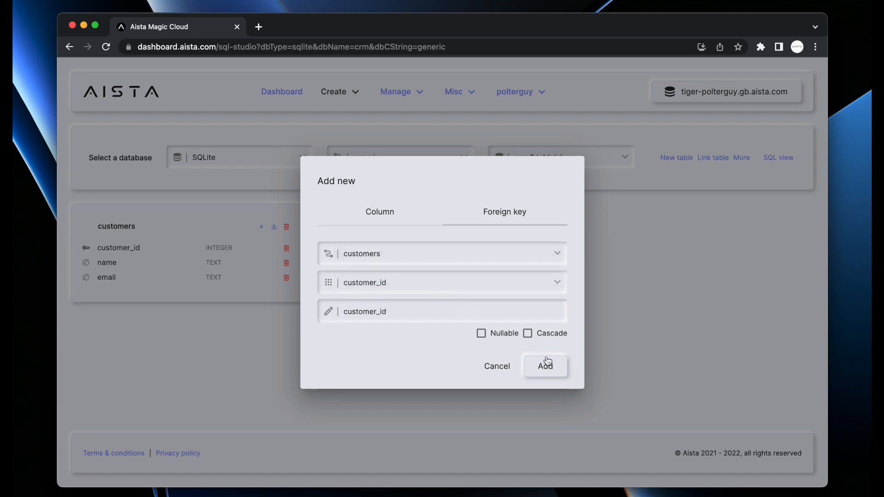
{"action": "left_click", "coordinate": [536, 368]}
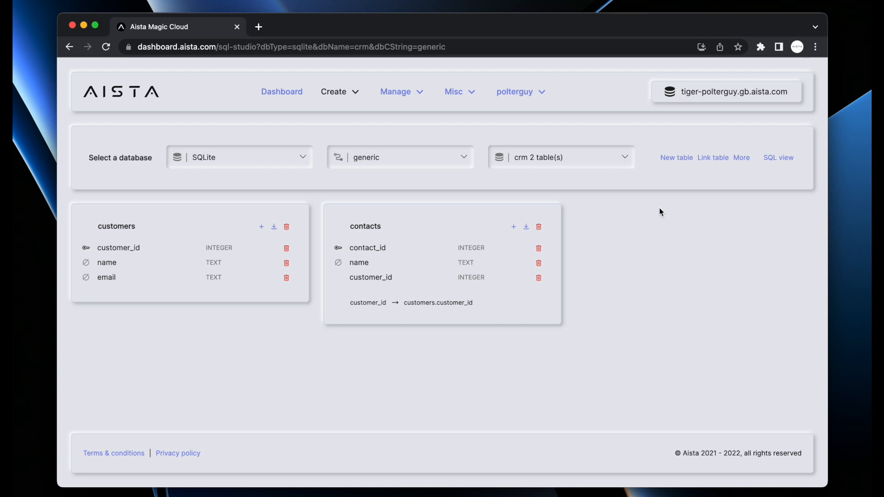
Switch SQL Studio to SQL Server, then return to the Databases overview listing crm, magic, northwind
{"action": "left_click", "coordinate": [258, 159]}
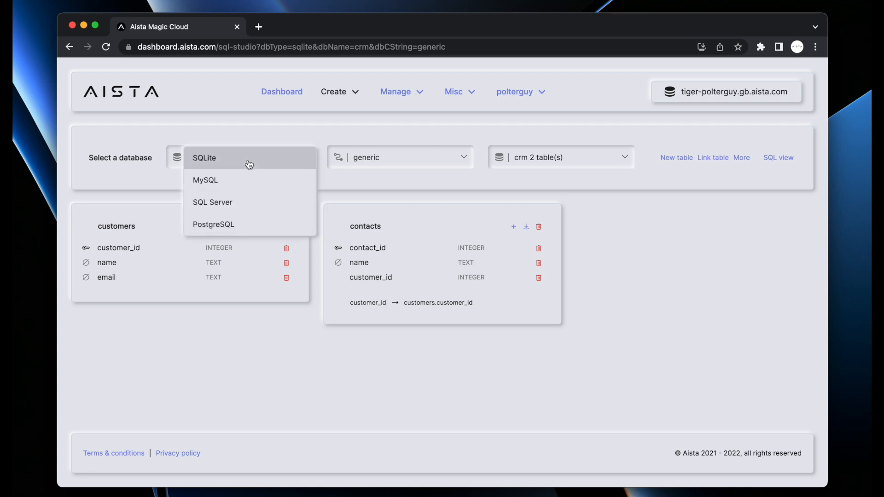
{"action": "left_click", "coordinate": [236, 203]}
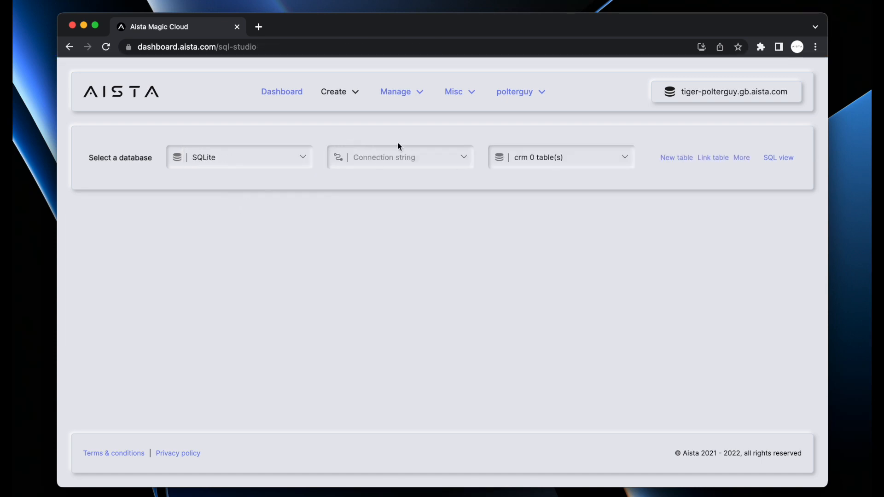
{"action": "left_click", "coordinate": [218, 158]}
{"action": "left_click", "coordinate": [231, 204]}
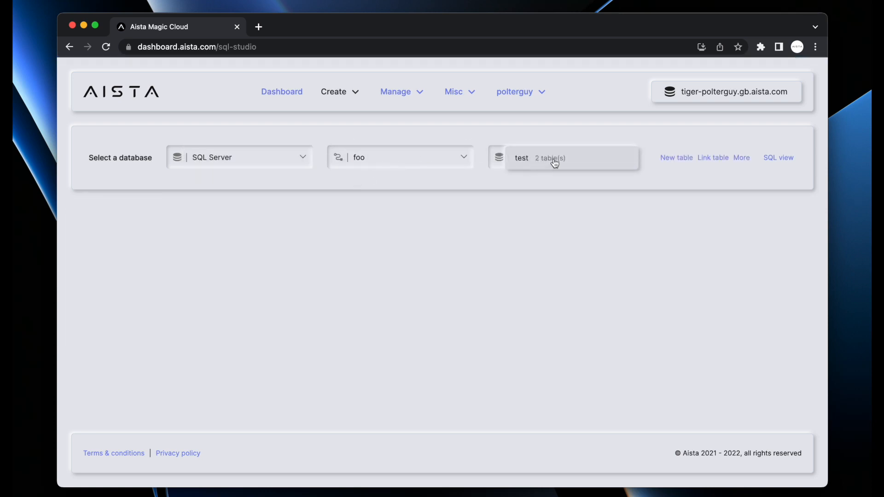
{"action": "left_click", "coordinate": [322, 94]}
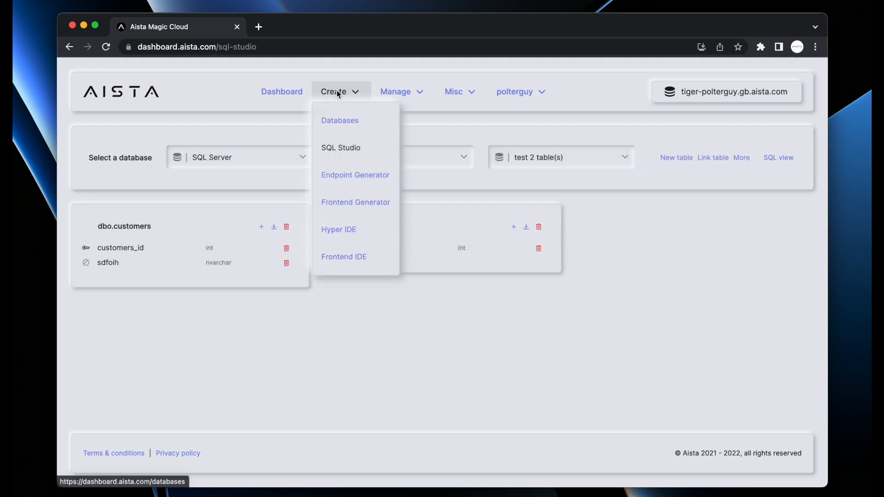
{"action": "left_click", "coordinate": [339, 122]}
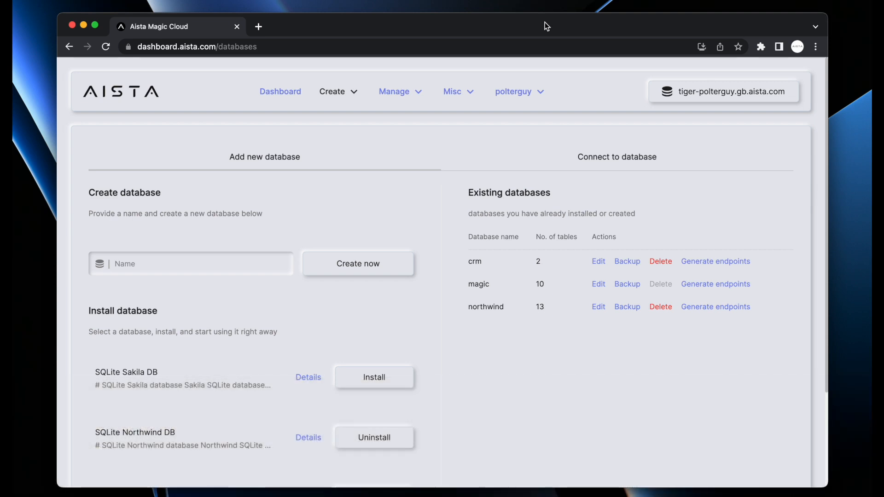
Generate the crm database's CRUD endpoints (420 lines of code), then return to the Databases overview
{"action": "left_click", "coordinate": [340, 91]}
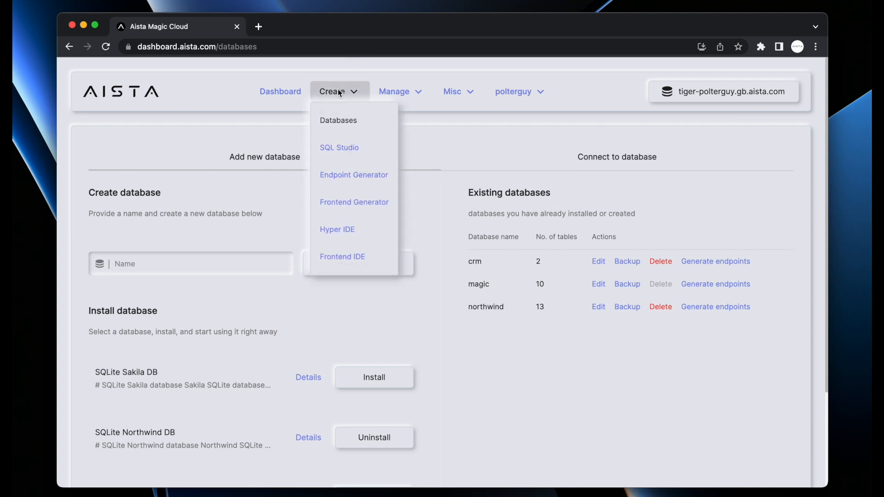
{"action": "left_click", "coordinate": [705, 209]}
{"action": "left_click", "coordinate": [721, 265]}
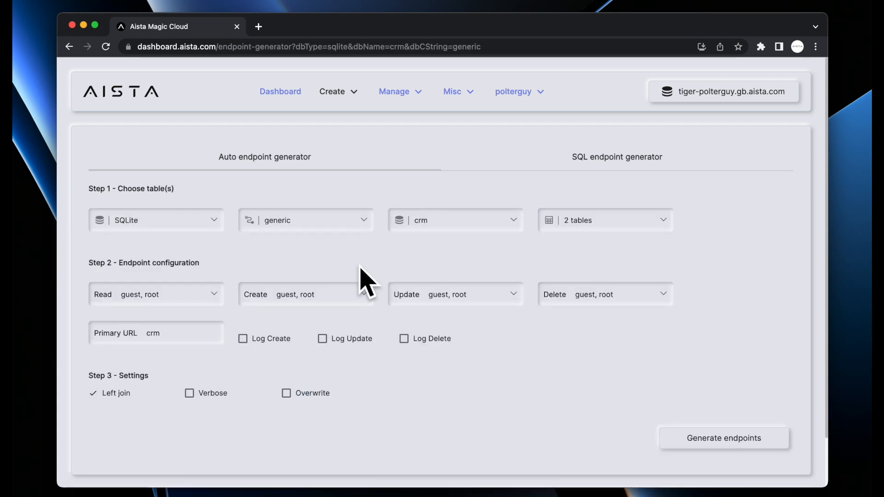
{"action": "left_click", "coordinate": [713, 436]}
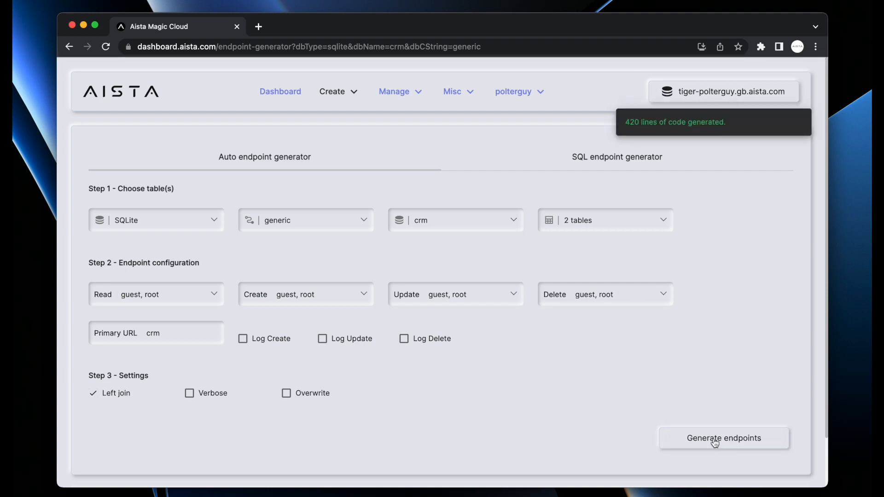
{"action": "scroll", "coordinate": [595, 381], "scroll_direction": "down", "scroll_amount": 3}
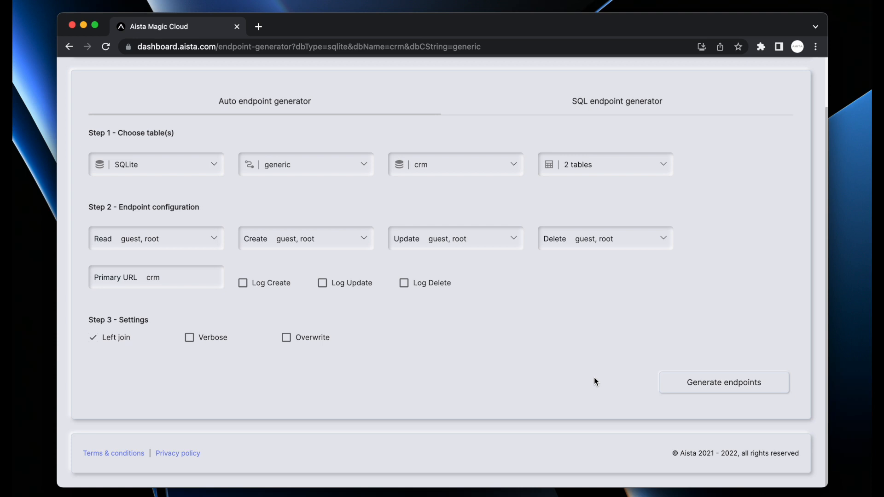
{"action": "scroll", "coordinate": [594, 381], "scroll_direction": "up", "scroll_amount": 3}
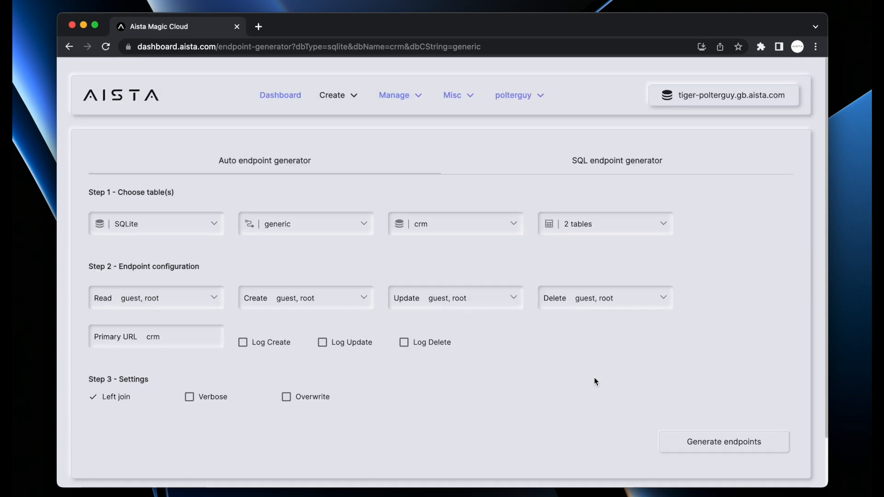
{"action": "left_click", "coordinate": [342, 93]}
{"action": "left_click", "coordinate": [345, 128]}
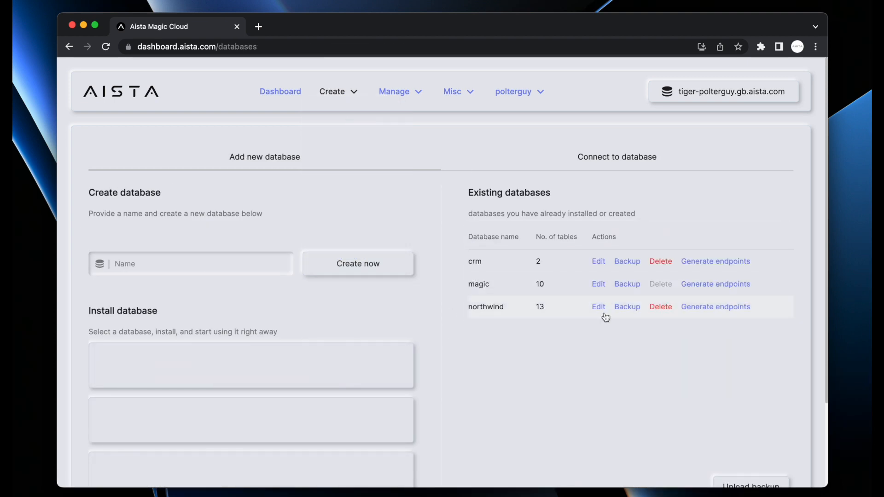
Start endpoint generation for northwind, including only the Categories table
{"action": "left_click", "coordinate": [713, 306]}
{"action": "left_click", "coordinate": [729, 436]}
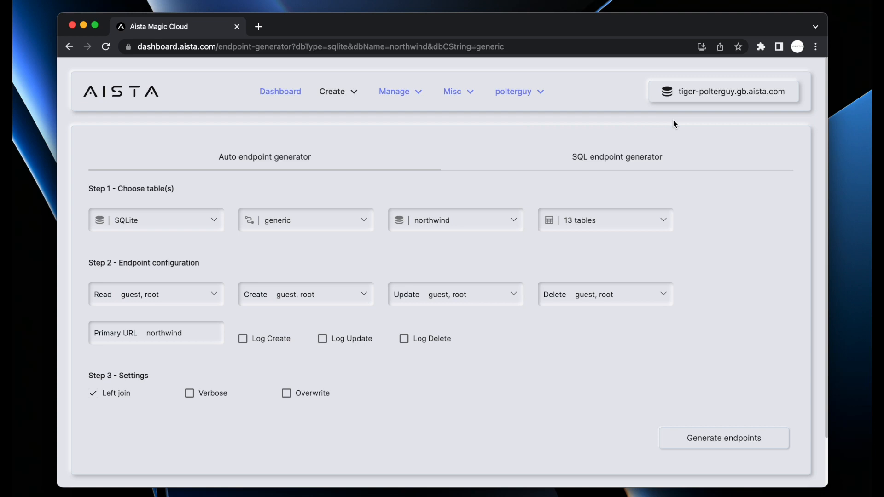
{"action": "left_click", "coordinate": [601, 216]}
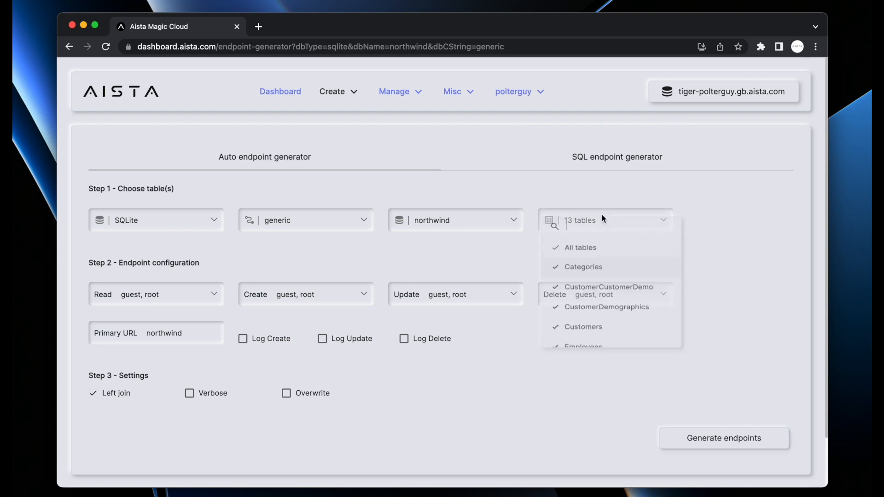
{"action": "left_click", "coordinate": [557, 252]}
{"action": "left_click", "coordinate": [589, 273]}
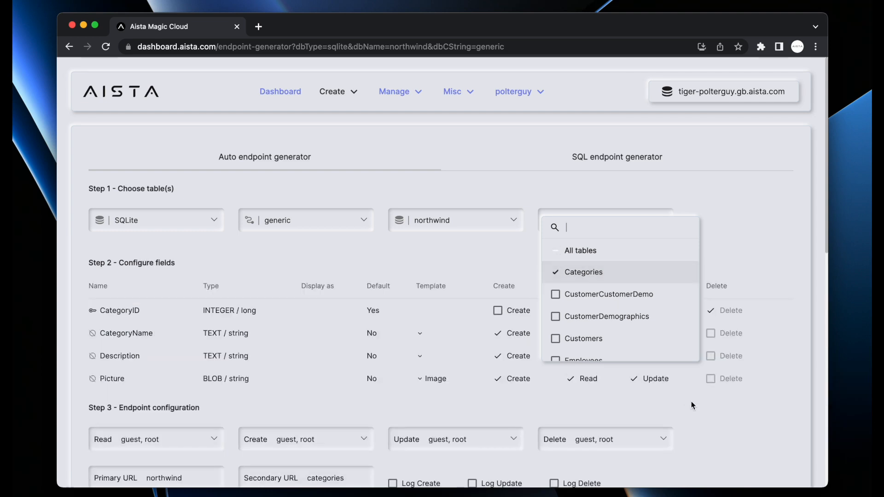
Add admin to the Categories create roles and remove guest from the update roles
{"action": "left_click", "coordinate": [741, 433]}
{"action": "scroll", "coordinate": [741, 433], "scroll_direction": "down", "scroll_amount": 5}
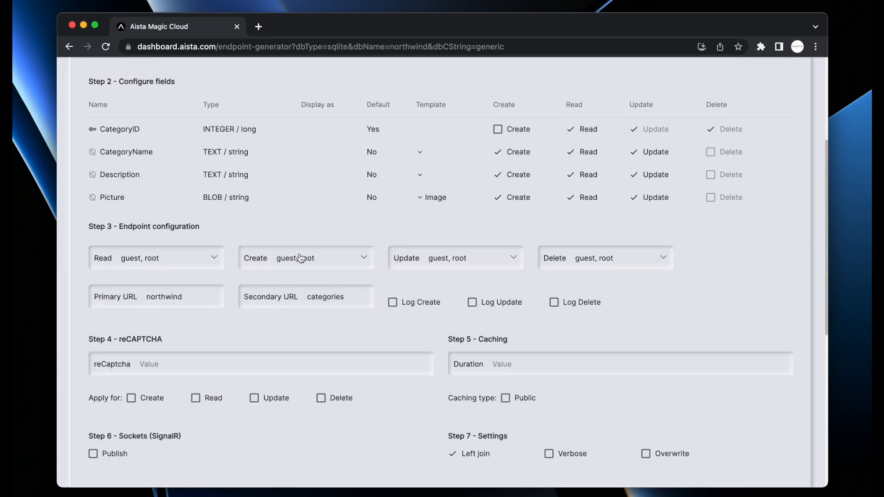
{"action": "left_click", "coordinate": [300, 258]}
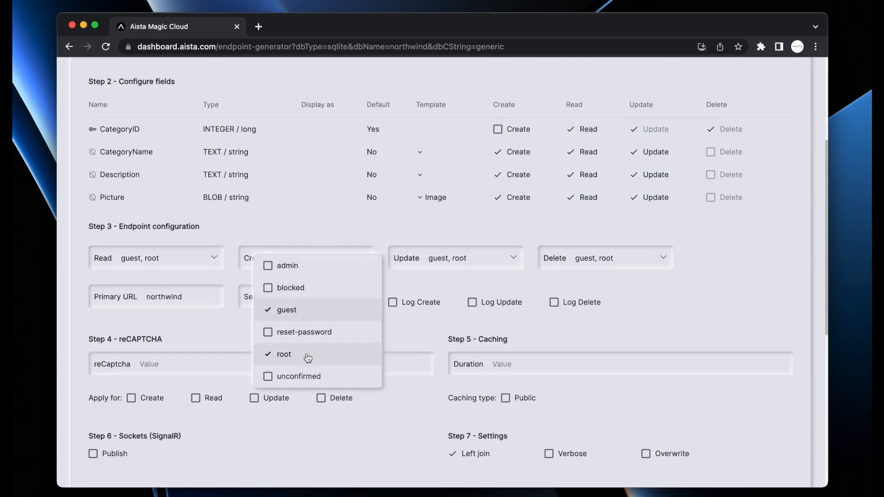
{"action": "left_click", "coordinate": [310, 267]}
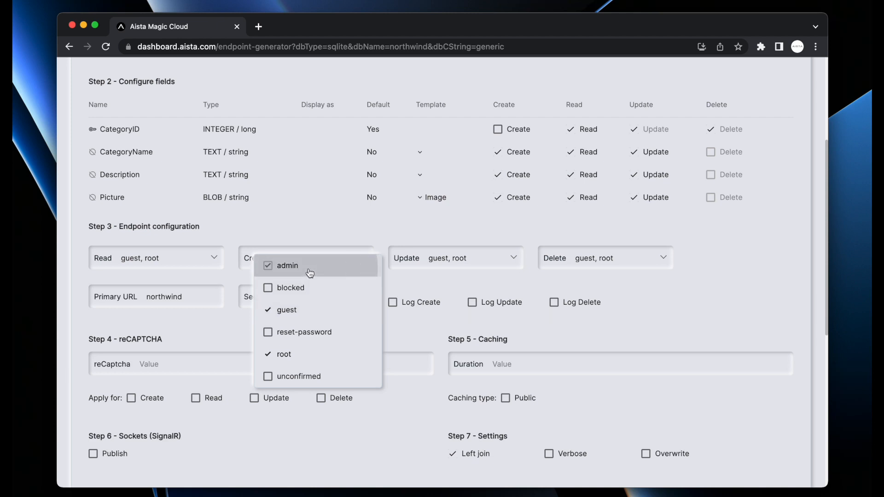
{"action": "left_click", "coordinate": [646, 321]}
{"action": "left_click", "coordinate": [432, 261]}
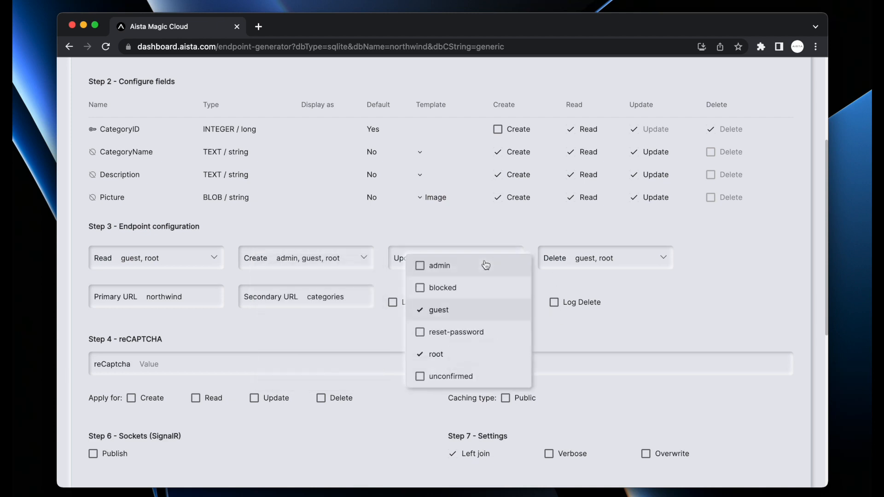
{"action": "left_click", "coordinate": [483, 310]}
{"action": "left_click", "coordinate": [682, 341]}
{"action": "scroll", "coordinate": [641, 309], "scroll_direction": "down", "scroll_amount": 3}
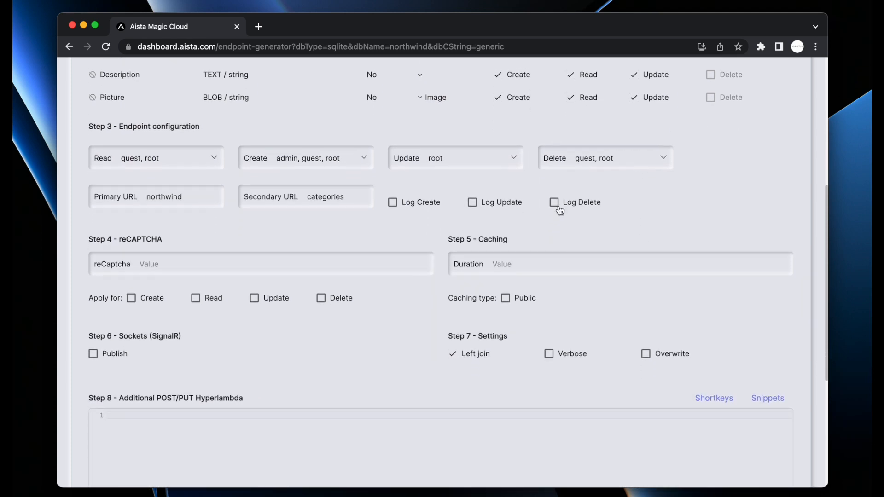
Log creates, updates and deletes, and require reCAPTCHA 0.5 on create and update
{"action": "left_click", "coordinate": [568, 206]}
{"action": "left_click", "coordinate": [489, 205]}
{"action": "left_click", "coordinate": [393, 203]}
{"action": "left_click", "coordinate": [303, 263]}
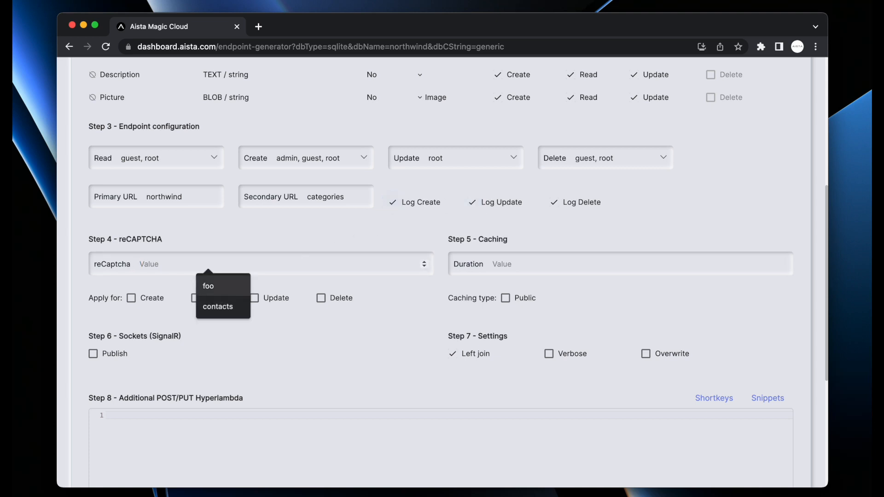
{"action": "type", "text": "0.1"}
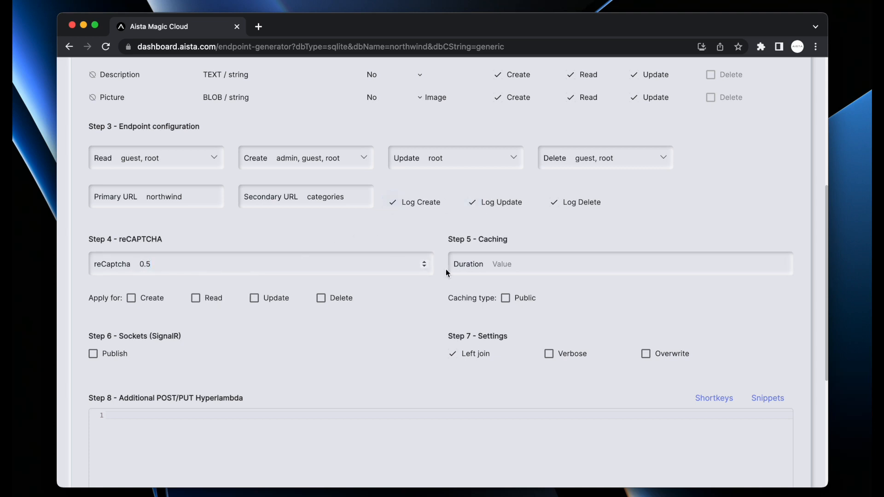
{"action": "left_click", "coordinate": [130, 297]}
{"action": "left_click", "coordinate": [254, 298]}
Set the cache duration to 60 with public caching
{"action": "scroll", "coordinate": [404, 325], "scroll_direction": "down", "scroll_amount": 3}
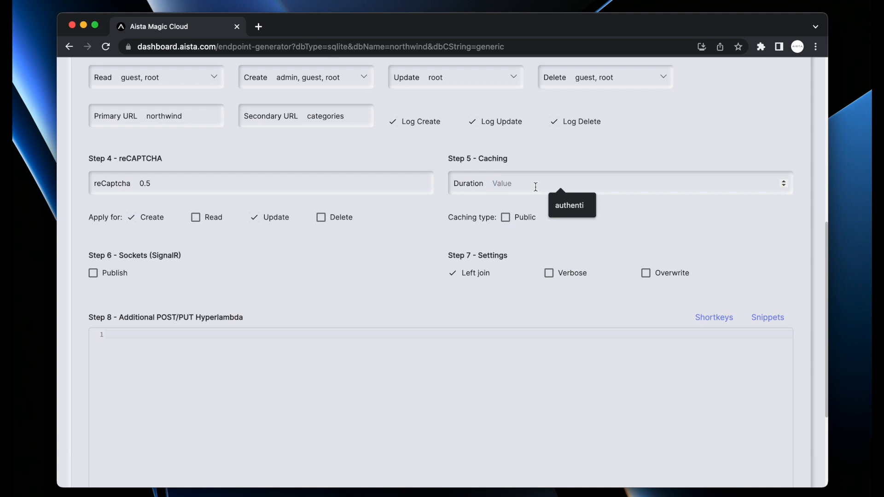
{"action": "left_click", "coordinate": [535, 187]}
{"action": "type", "text": "60"}
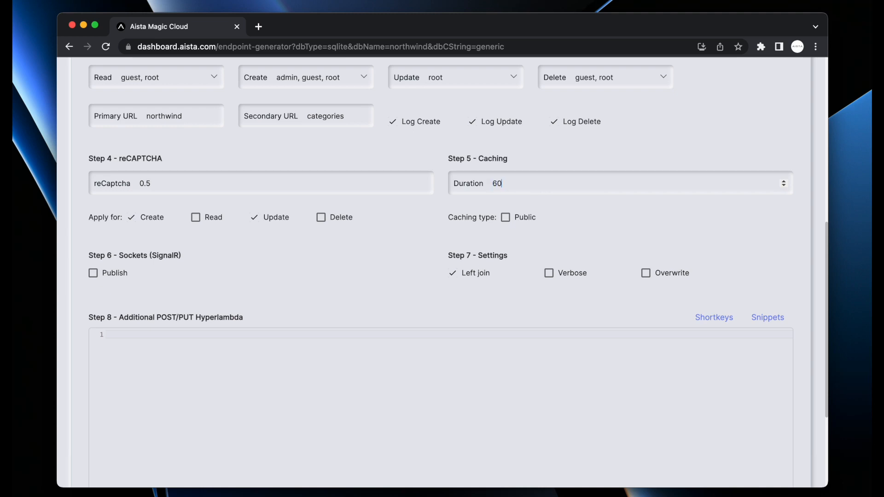
{"action": "left_click", "coordinate": [505, 218]}
Publish socket messages authorised by the roles root and guest
{"action": "left_click", "coordinate": [115, 274]}
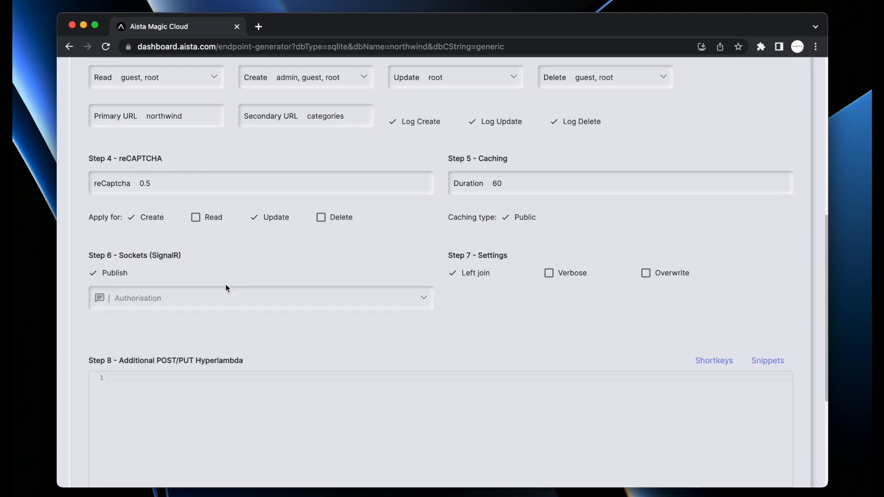
{"action": "left_click", "coordinate": [212, 301]}
{"action": "left_click", "coordinate": [212, 326]}
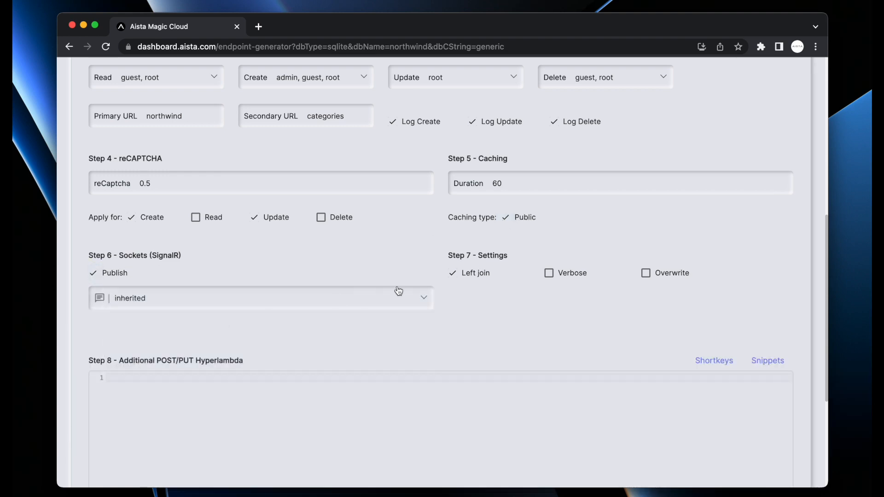
{"action": "left_click", "coordinate": [241, 303]}
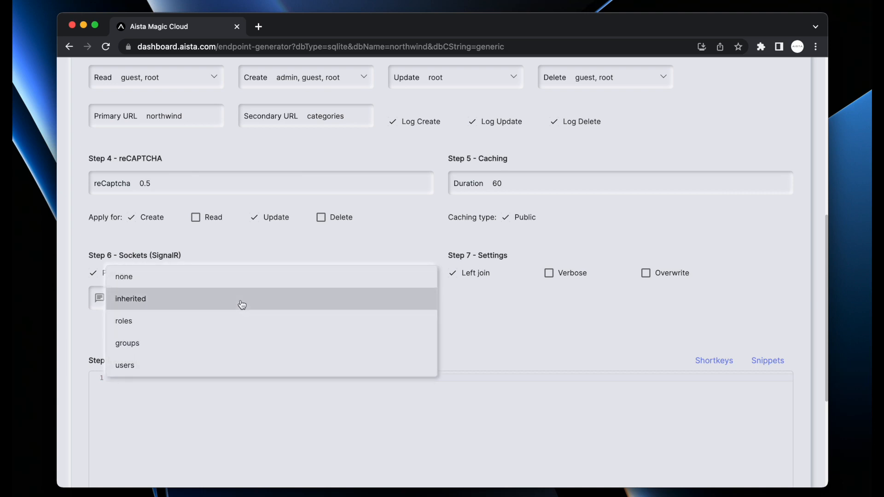
{"action": "left_click", "coordinate": [490, 327]}
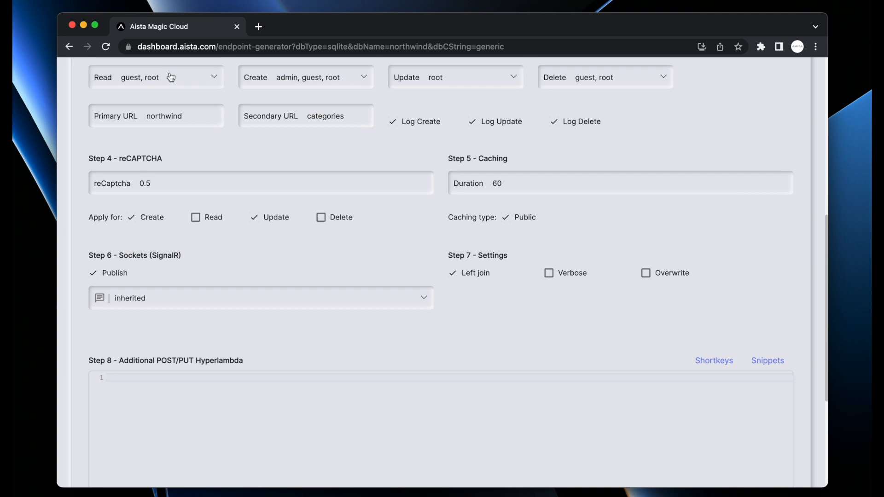
{"action": "left_click", "coordinate": [344, 303]}
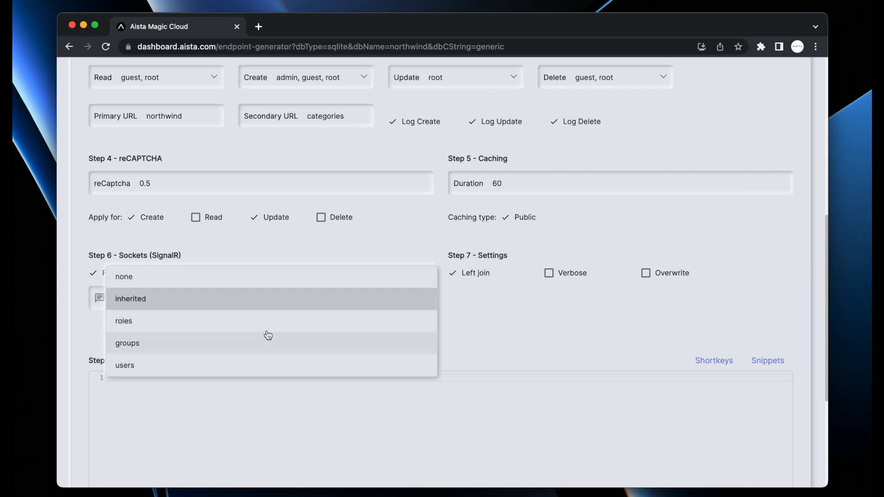
{"action": "left_click", "coordinate": [275, 323]}
{"action": "left_click", "coordinate": [243, 340]}
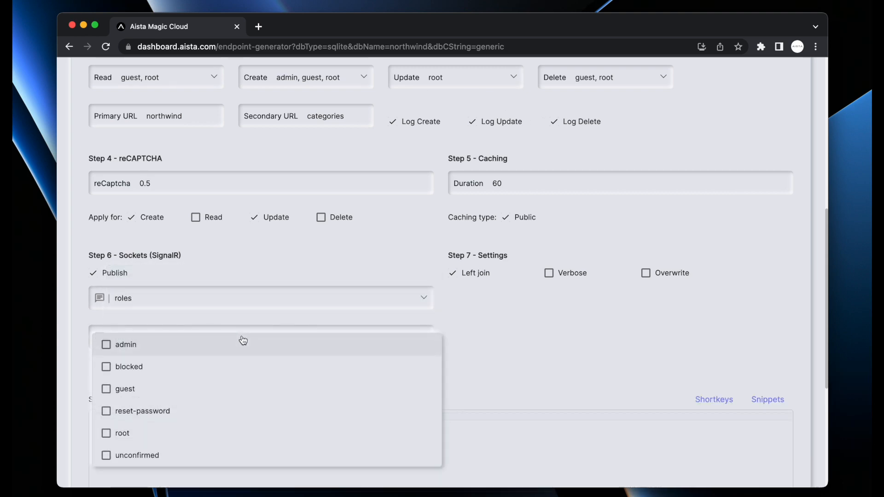
{"action": "left_click", "coordinate": [147, 433]}
{"action": "left_click", "coordinate": [143, 390]}
{"action": "left_click", "coordinate": [529, 372]}
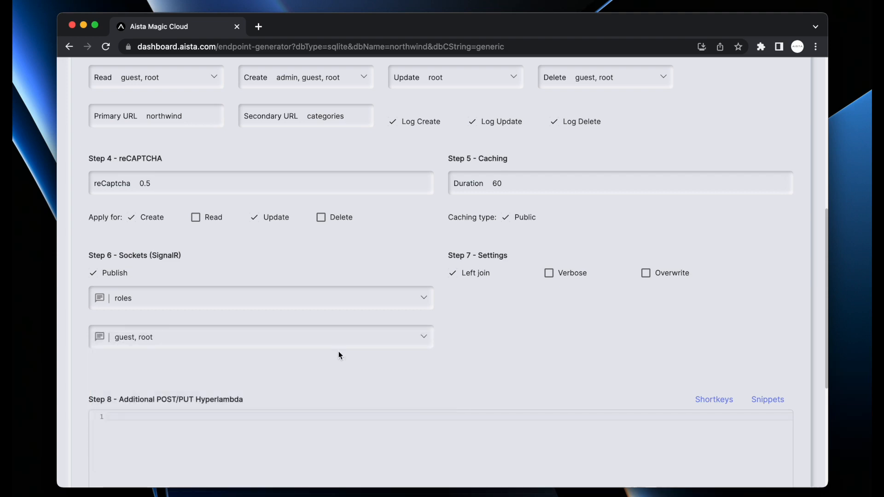
Leave left join on and verbose off, and turn on overwriting existing files
{"action": "left_click", "coordinate": [472, 275]}
{"action": "left_click", "coordinate": [472, 274]}
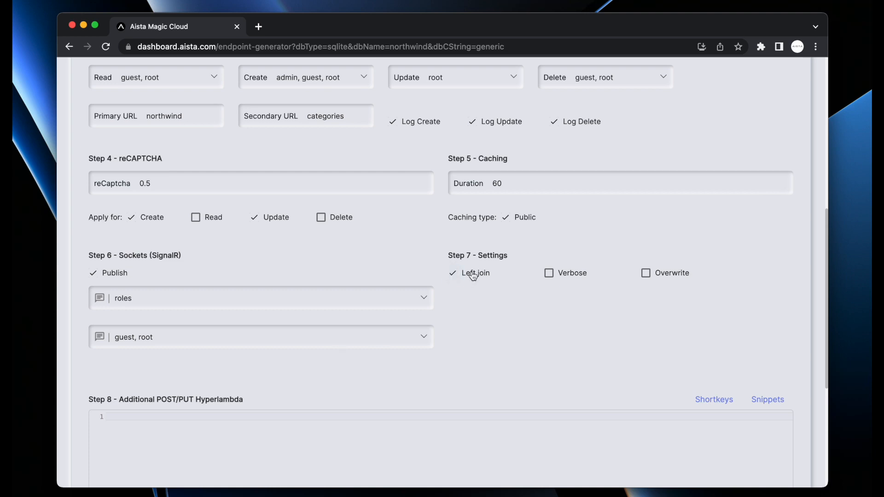
{"action": "left_click", "coordinate": [562, 275]}
{"action": "left_click", "coordinate": [562, 275]}
{"action": "left_click", "coordinate": [667, 275]}
Turn overwriting off and add a validator on @.arguments/*/name in the extra Hyperlambda code
{"action": "left_click", "coordinate": [667, 275]}
{"action": "scroll", "coordinate": [604, 325], "scroll_direction": "down", "scroll_amount": 5}
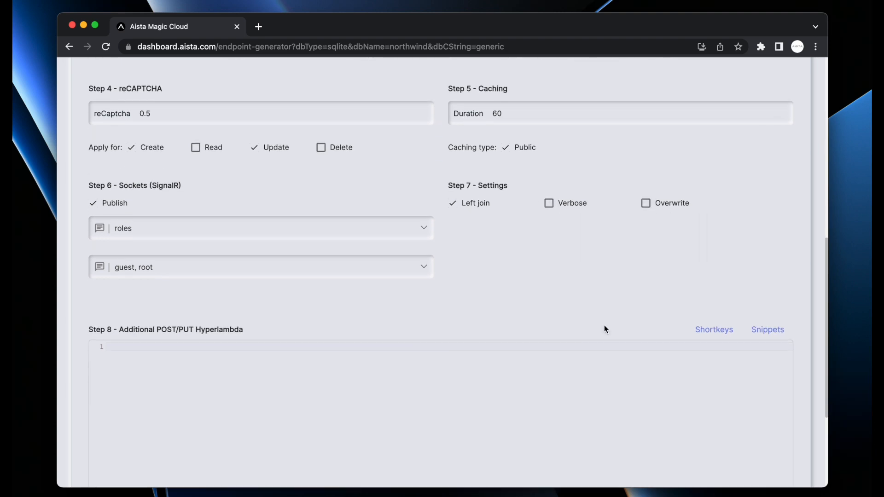
{"action": "left_click", "coordinate": [567, 253]}
{"action": "key", "text": "ctrl+space"}
{"action": "key", "text": "Down"}
{"action": "key", "text": "Down"}
{"action": "key", "text": "Down"}
{"action": "key", "text": "Down"}
{"action": "key", "text": "Down"}
{"action": "key", "text": "Down"}
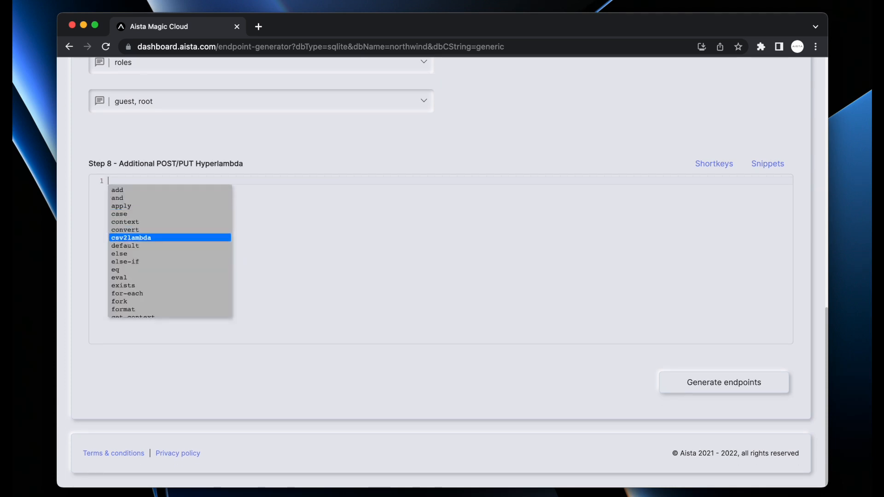
{"action": "type", "text": "validat"}
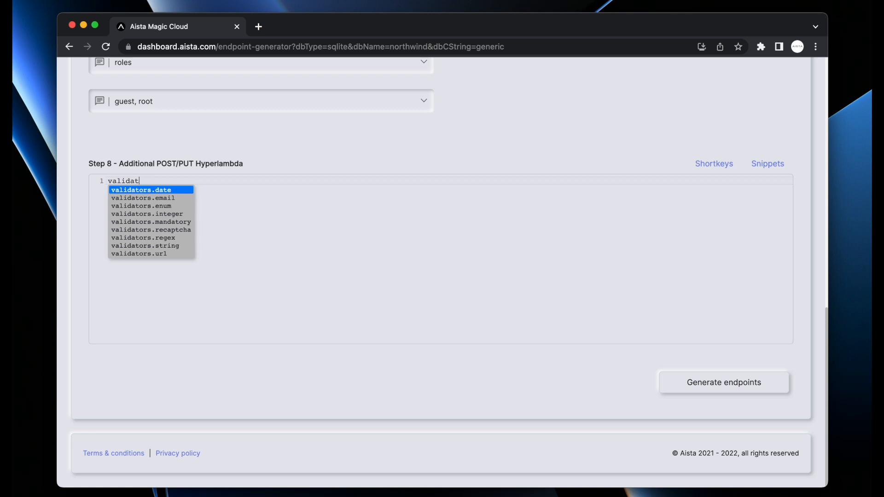
{"action": "key", "text": "Down"}
{"action": "key", "text": "Down"}
{"action": "key", "text": "Down"}
{"action": "key", "text": "Up"}
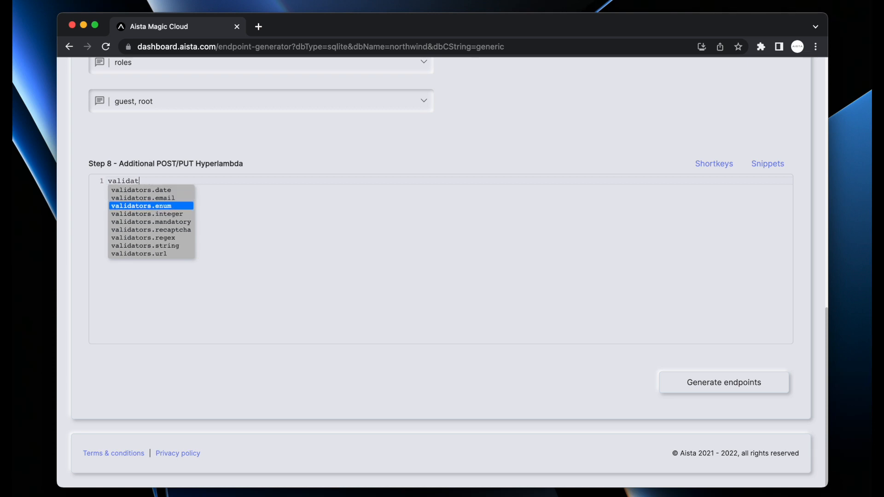
{"action": "key", "text": "Return"}
{"action": "type", "text": "x:@.arguments/*/name"}
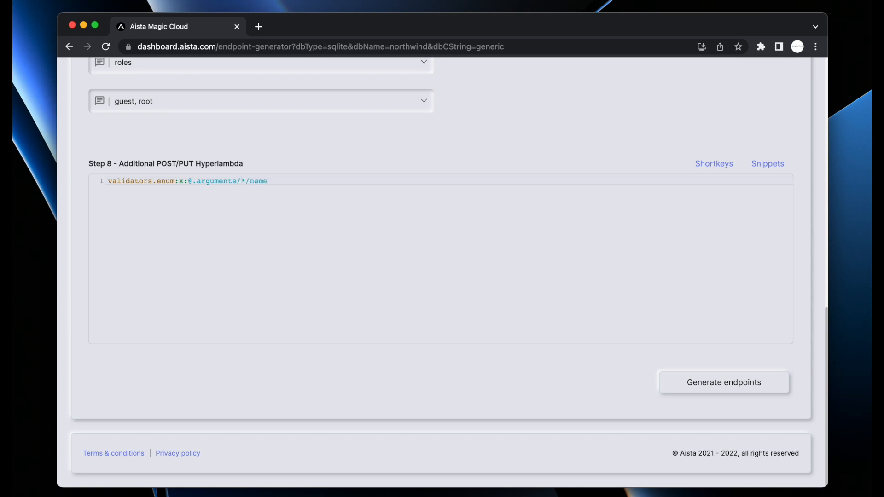
Change the validator to validators.string with min:5 and max:70
{"action": "key", "text": "Up"}
{"action": "key", "text": "alt+Right"}
{"action": "key", "text": "Right"}
{"action": "key", "text": "alt+shift+Right"}
{"action": "type", "text": "string"}
{"action": "type", "text": "min"}
{"action": "type", "text": ":5"}
{"action": "key", "text": "Return"}
{"action": "type", "text": "max"}
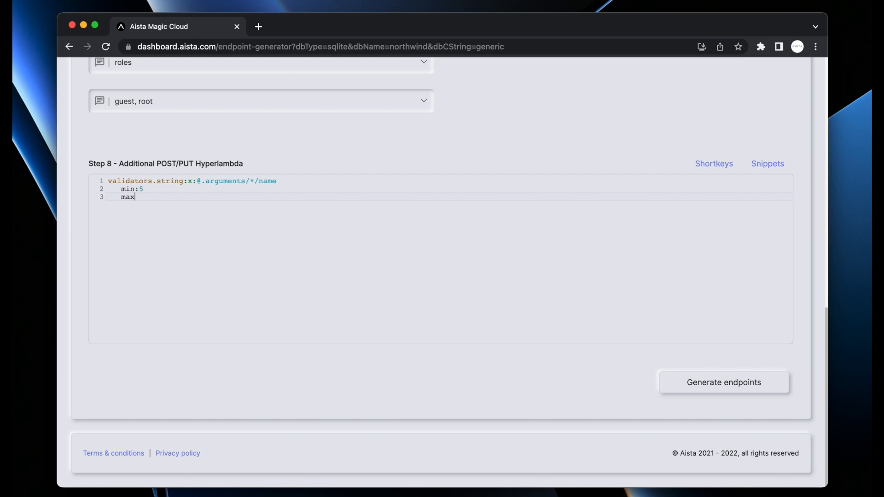
{"action": "type", "text": ":70"}
Generate the Categories endpoints, allowing the existing module to be overwritten
{"action": "left_click", "coordinate": [746, 384]}
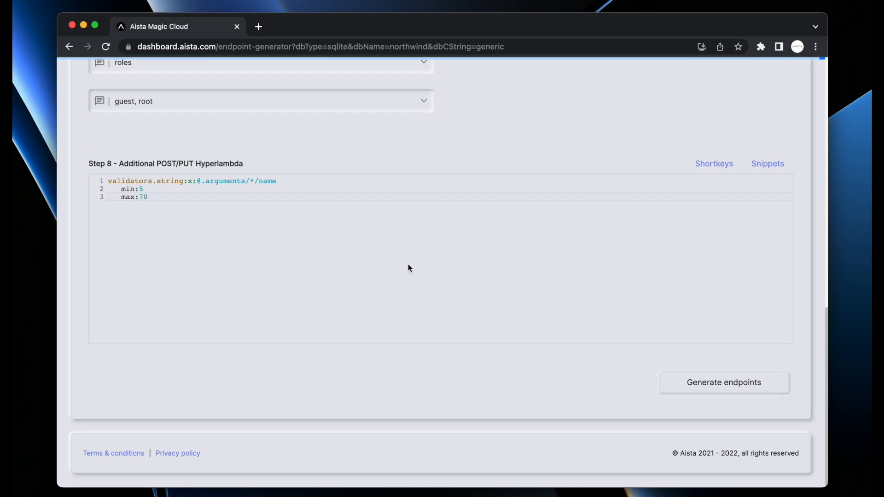
{"action": "scroll", "coordinate": [407, 264], "scroll_direction": "up", "scroll_amount": 3}
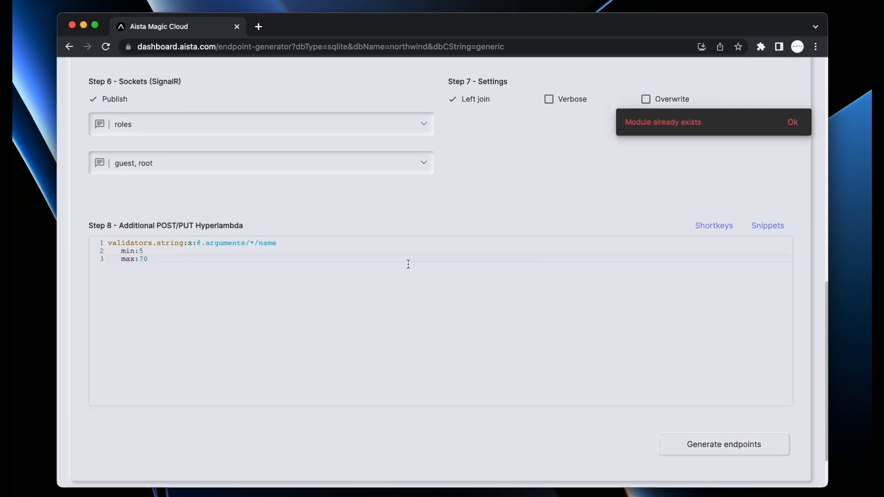
{"action": "scroll", "coordinate": [567, 194], "scroll_direction": "up", "scroll_amount": 2}
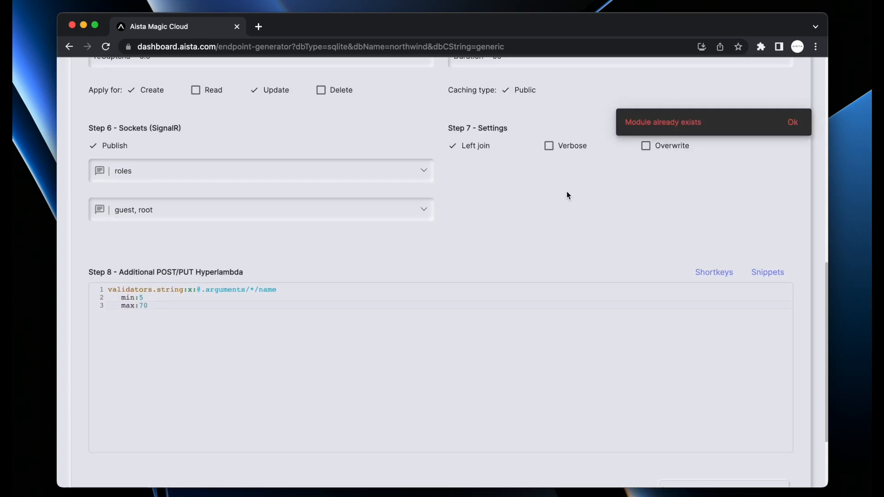
{"action": "left_click", "coordinate": [647, 153]}
{"action": "scroll", "coordinate": [640, 185], "scroll_direction": "down", "scroll_amount": 5}
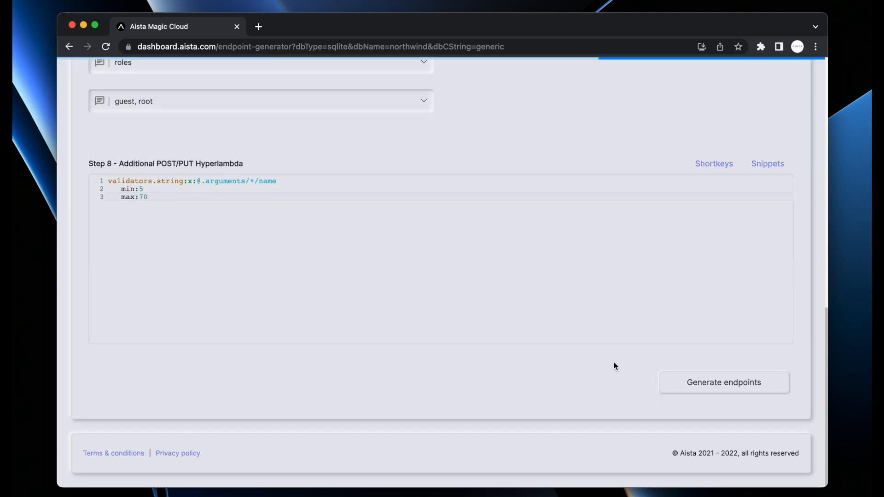
{"action": "scroll", "coordinate": [598, 313], "scroll_direction": "down", "scroll_amount": 1}
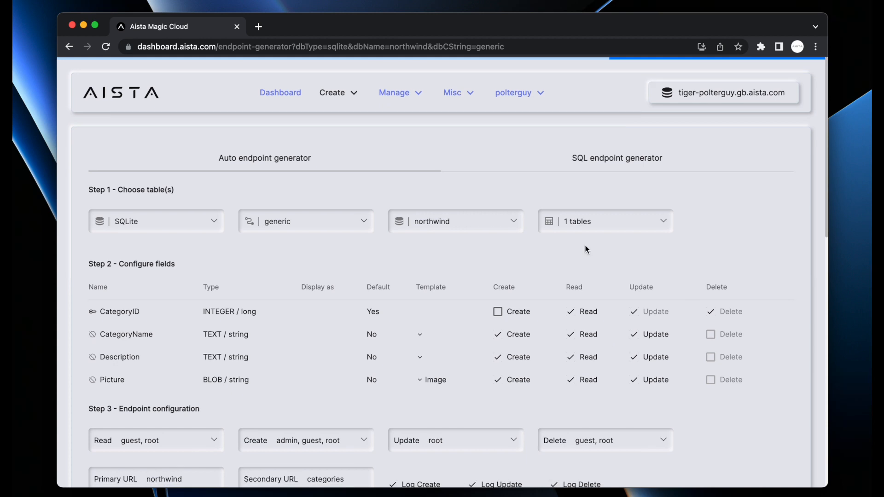
Check the table list and switch to generating an endpoint from custom SQL
{"action": "left_click", "coordinate": [584, 226]}
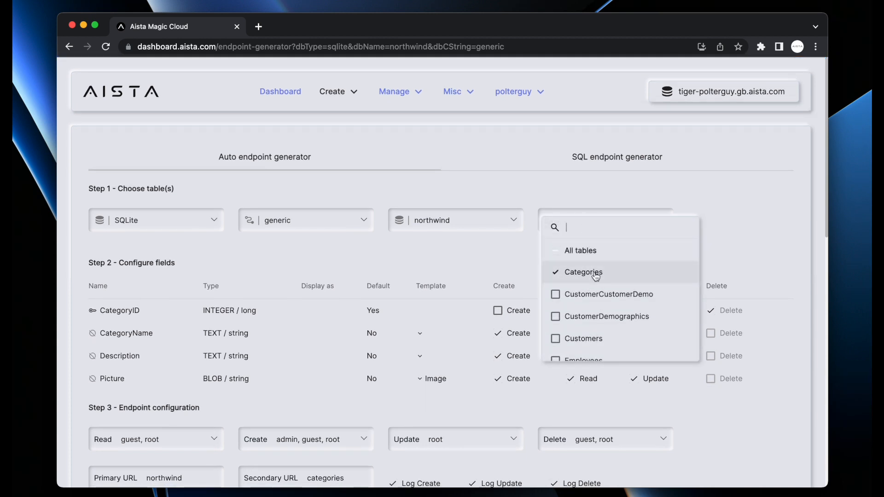
{"action": "left_click", "coordinate": [501, 189]}
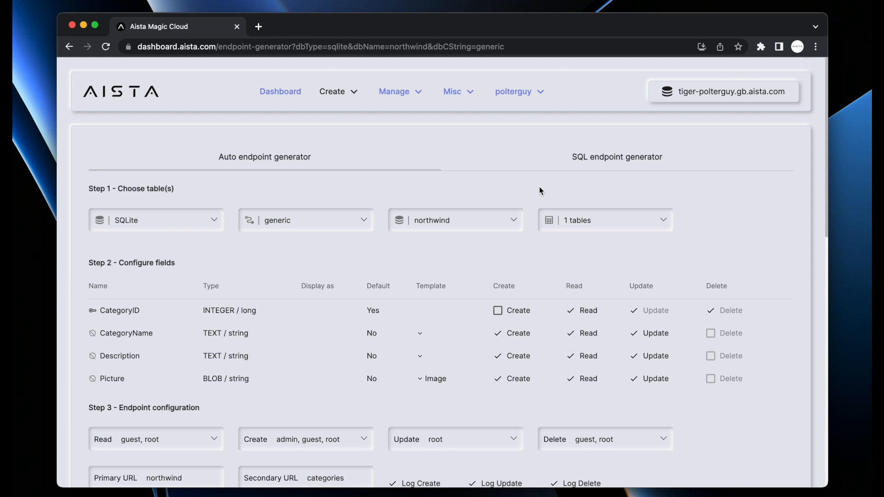
{"action": "left_click", "coordinate": [598, 164]}
Target the crm database with a 'select * from customers where …' query
{"action": "scroll", "coordinate": [635, 221], "scroll_direction": "down", "scroll_amount": 2}
{"action": "scroll", "coordinate": [635, 221], "scroll_direction": "down", "scroll_amount": 2}
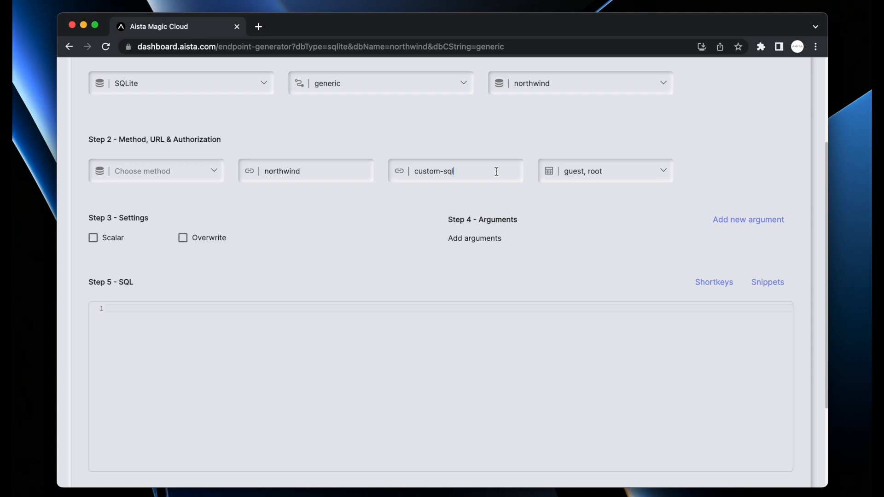
{"action": "type", "text": "select * from"}
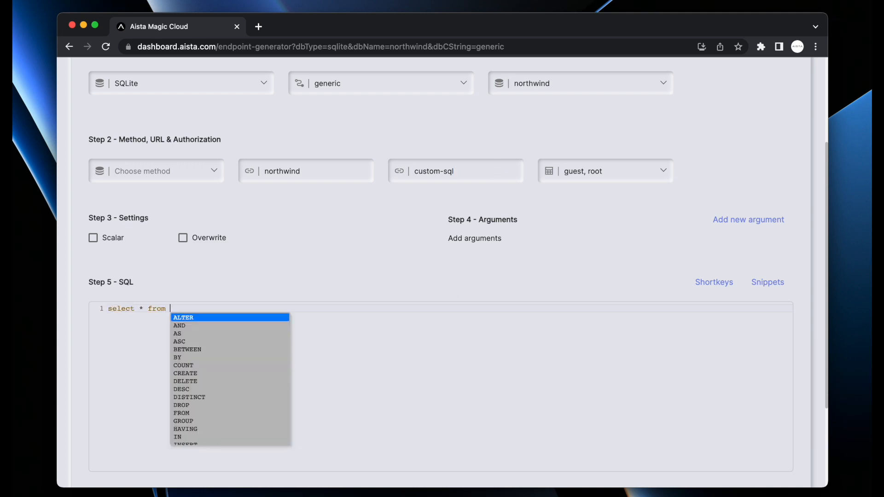
{"action": "key", "text": "Escape"}
{"action": "scroll", "coordinate": [468, 285], "scroll_direction": "up", "scroll_amount": 3}
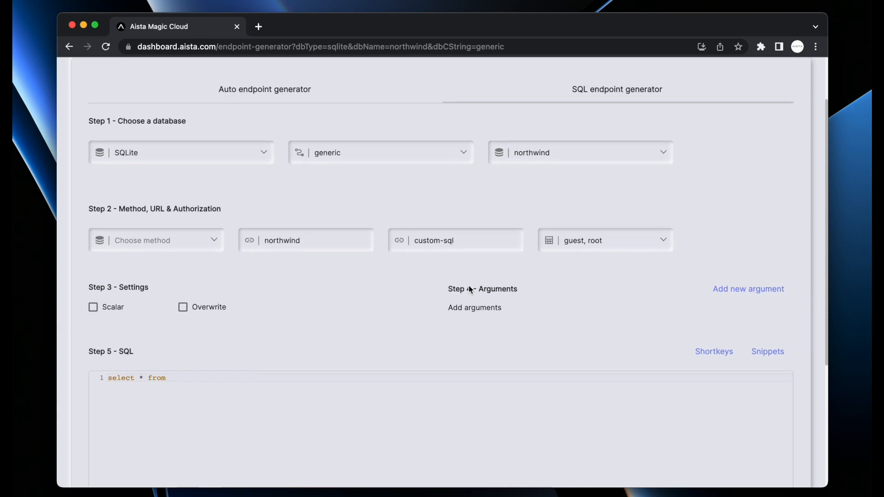
{"action": "left_click", "coordinate": [554, 152]}
{"action": "left_click", "coordinate": [560, 115]}
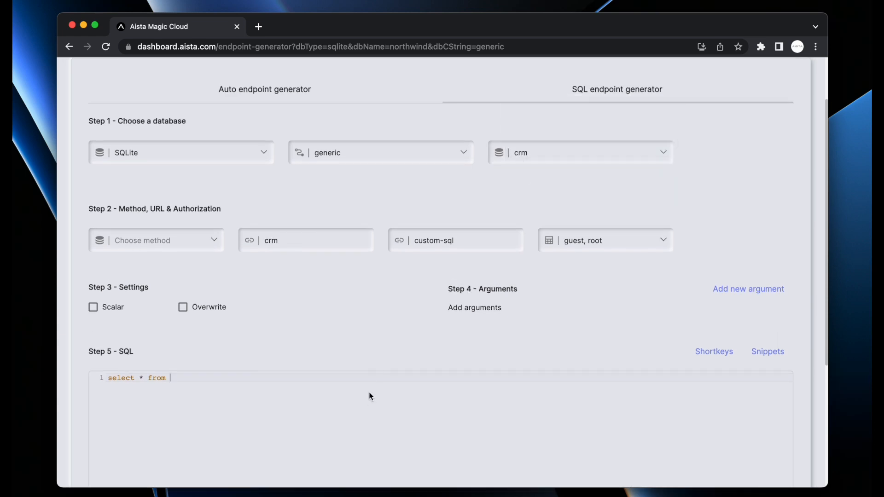
{"action": "type", "text": "customers where sdfhsdfgoihsdfgoihdfgoihdfg"}
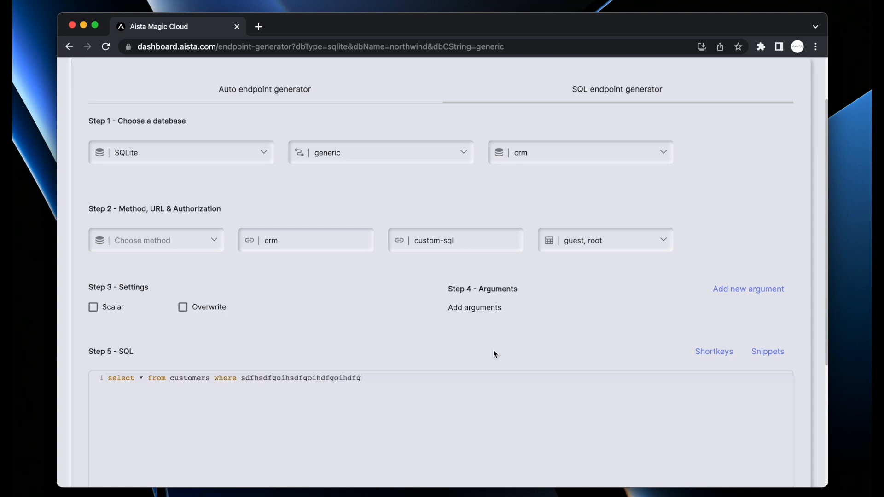
Review the endpoint's allowed roles and HTTP method lists without changing them
{"action": "scroll", "coordinate": [493, 349], "scroll_direction": "down", "scroll_amount": 1}
{"action": "scroll", "coordinate": [494, 354], "scroll_direction": "down", "scroll_amount": 4}
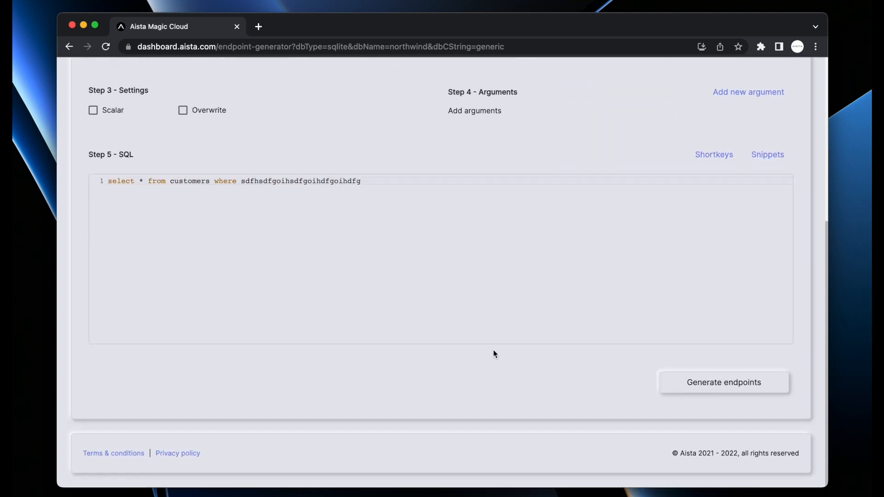
{"action": "scroll", "coordinate": [493, 354], "scroll_direction": "up", "scroll_amount": 4}
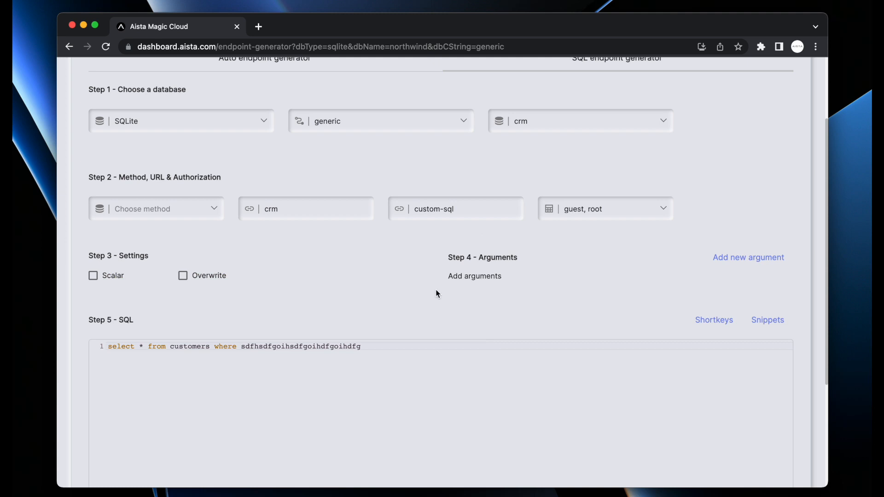
{"action": "left_click", "coordinate": [584, 212]}
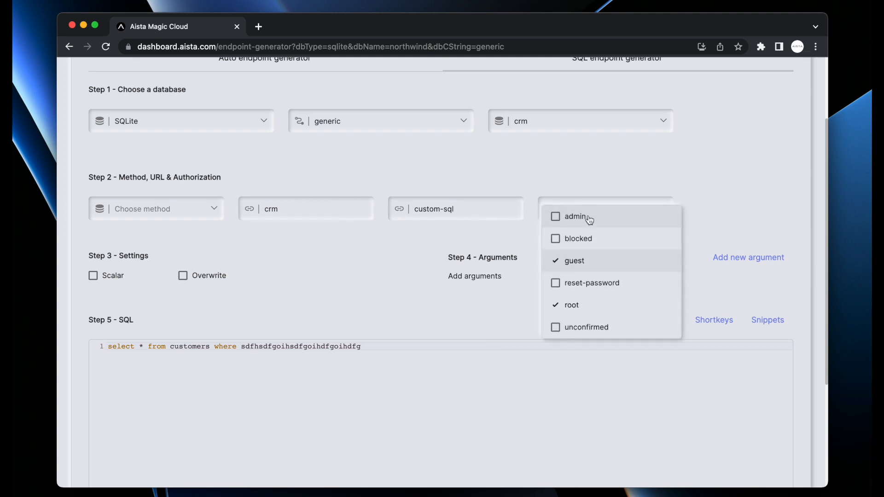
{"action": "left_click", "coordinate": [349, 272]}
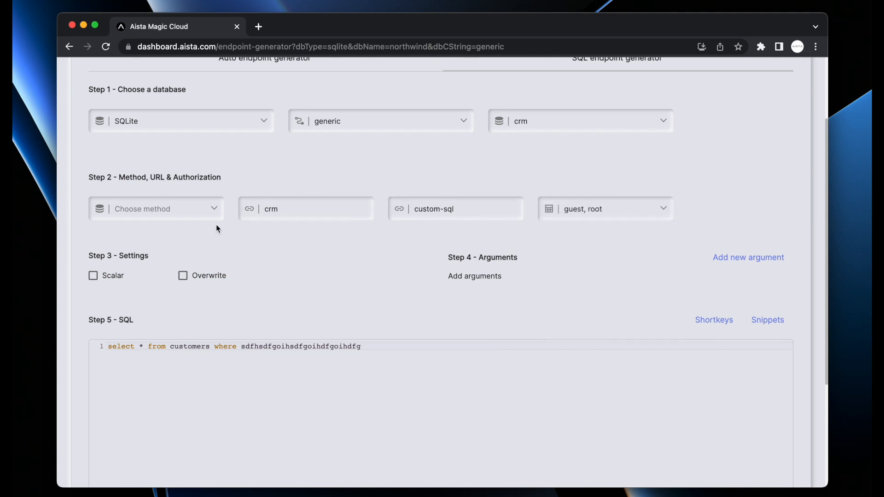
{"action": "left_click", "coordinate": [202, 210]}
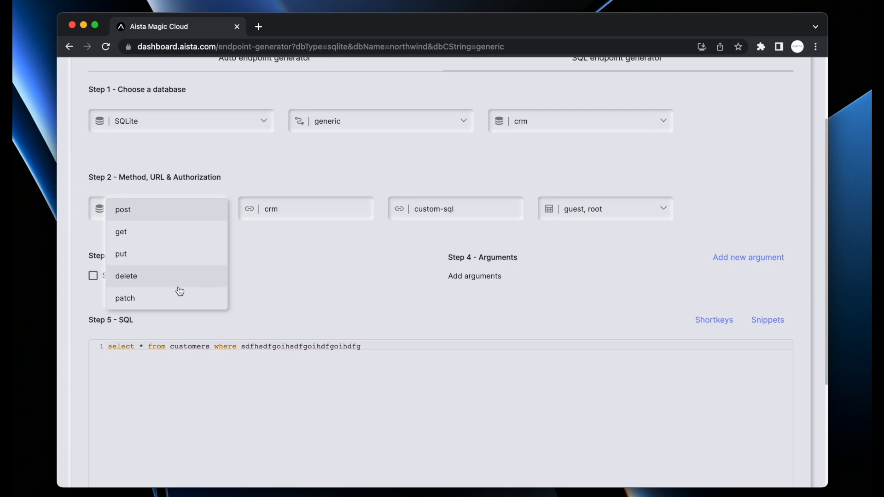
{"action": "left_click", "coordinate": [342, 299]}
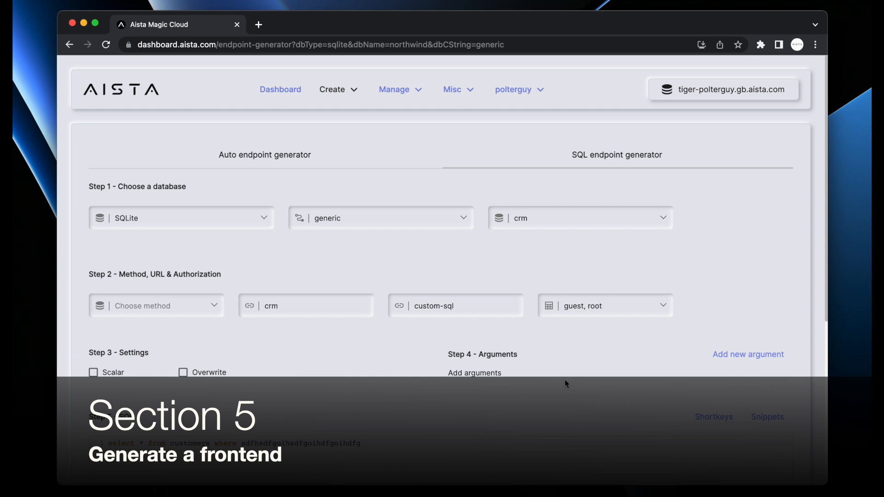
In the Frontend Generator, select the northwind module and drop crm
{"action": "left_click", "coordinate": [339, 89]}
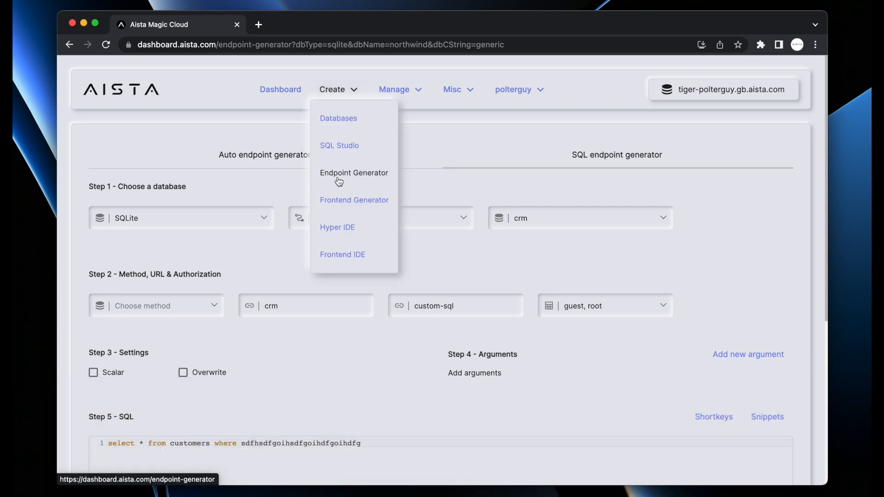
{"action": "left_click", "coordinate": [351, 202]}
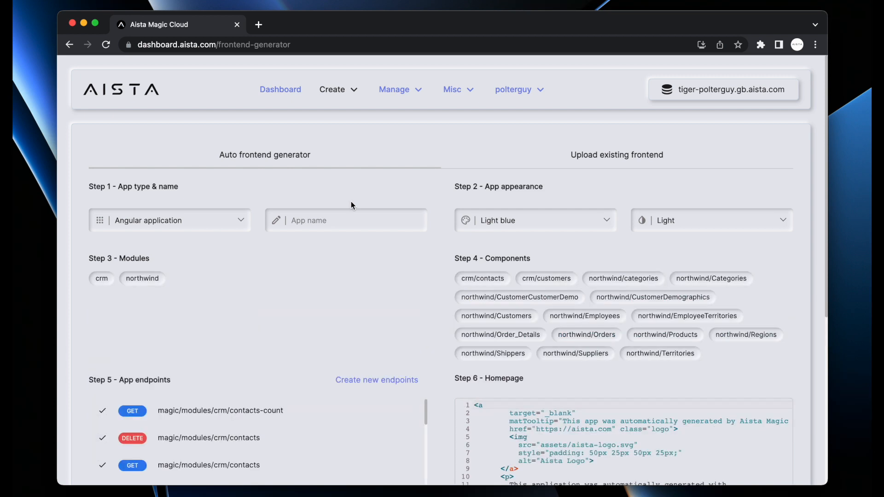
{"action": "left_click", "coordinate": [105, 279]}
{"action": "left_click", "coordinate": [141, 278]}
{"action": "left_click", "coordinate": [105, 279]}
{"action": "left_click", "coordinate": [149, 279]}
{"action": "left_click", "coordinate": [99, 280]}
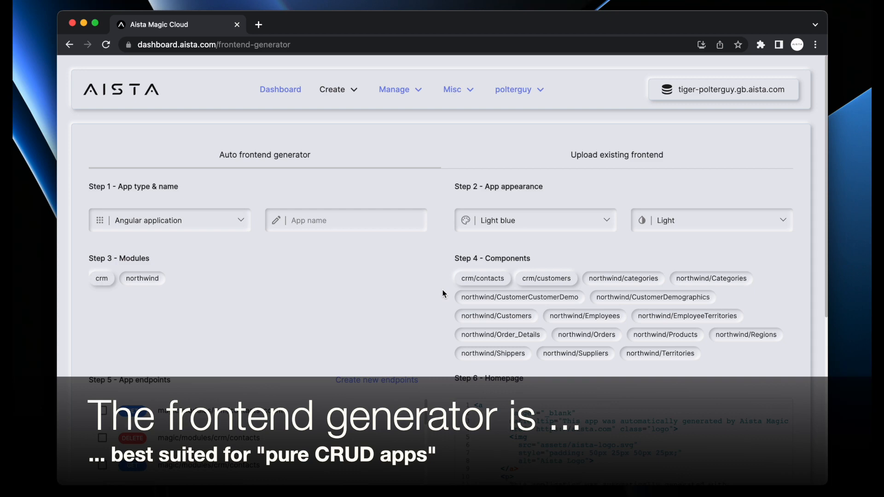
{"action": "scroll", "coordinate": [442, 293], "scroll_direction": "down", "scroll_amount": 4}
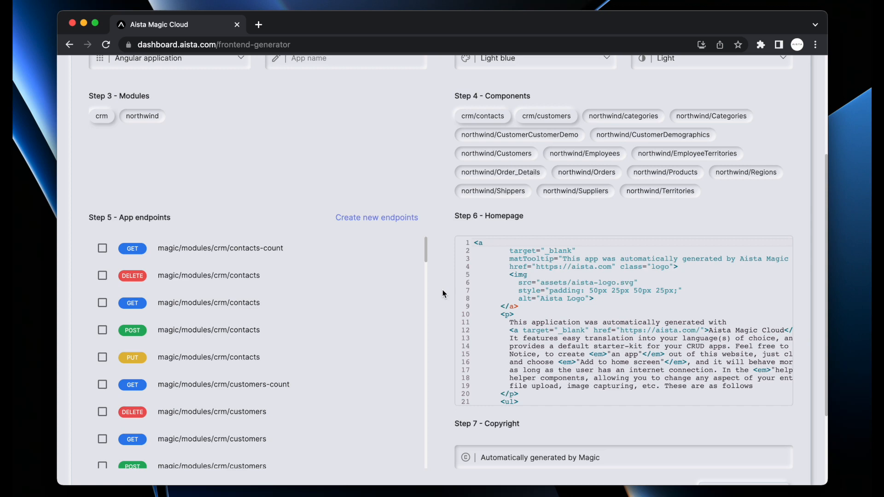
{"action": "scroll", "coordinate": [443, 293], "scroll_direction": "up", "scroll_amount": 4}
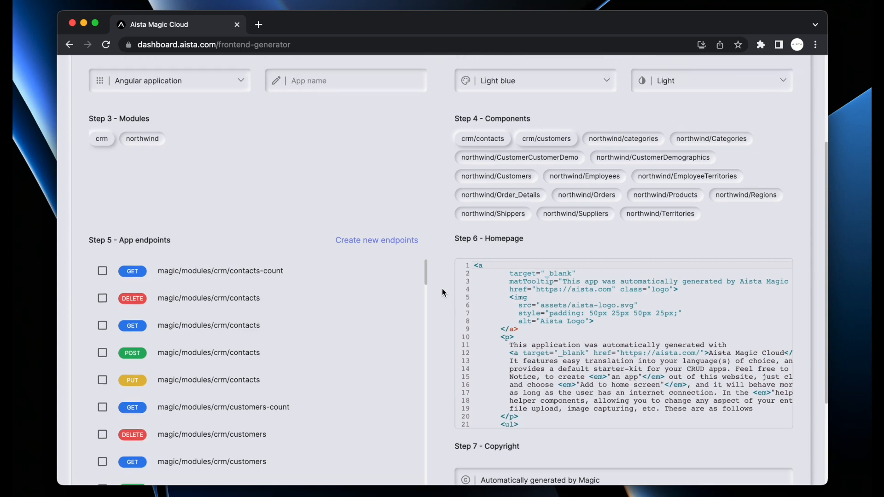
Generate the app named northwind with the Purple theme in Light mode
{"action": "left_click", "coordinate": [524, 227]}
{"action": "left_click", "coordinate": [526, 287]}
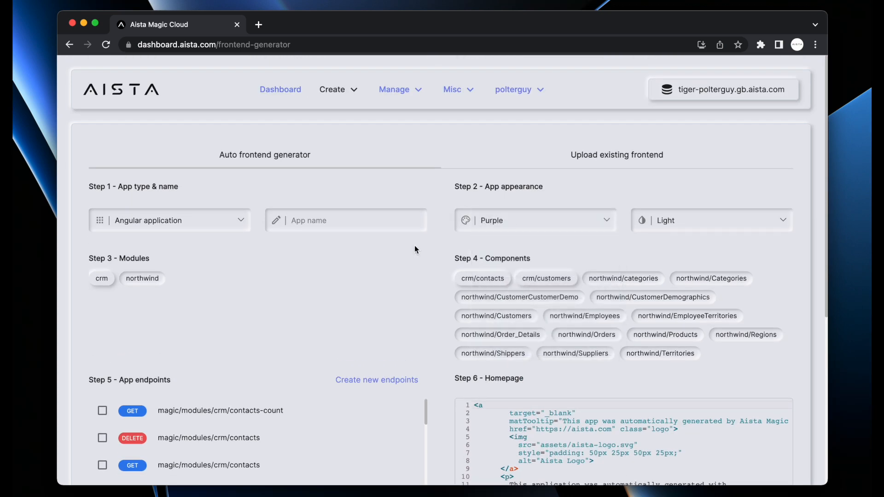
{"action": "left_click", "coordinate": [361, 222]}
{"action": "type", "text": "northwind"}
{"action": "left_click", "coordinate": [669, 221]}
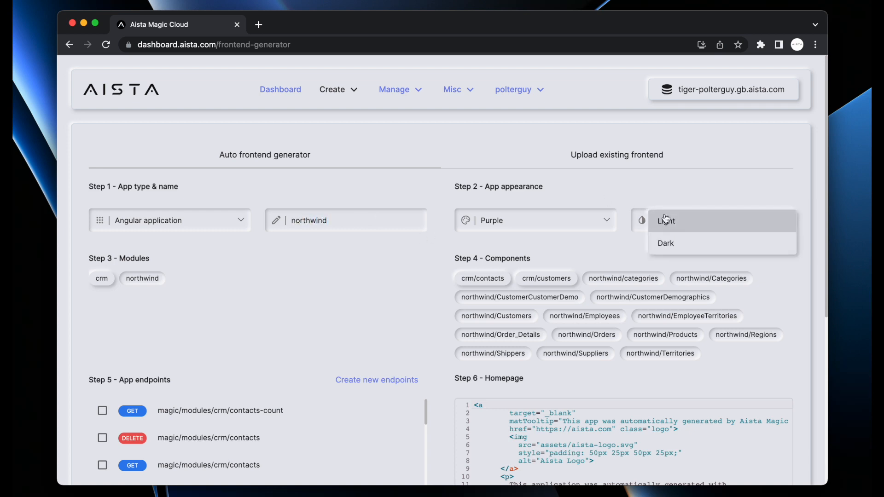
{"action": "left_click", "coordinate": [720, 175]}
{"action": "left_click", "coordinate": [524, 225]}
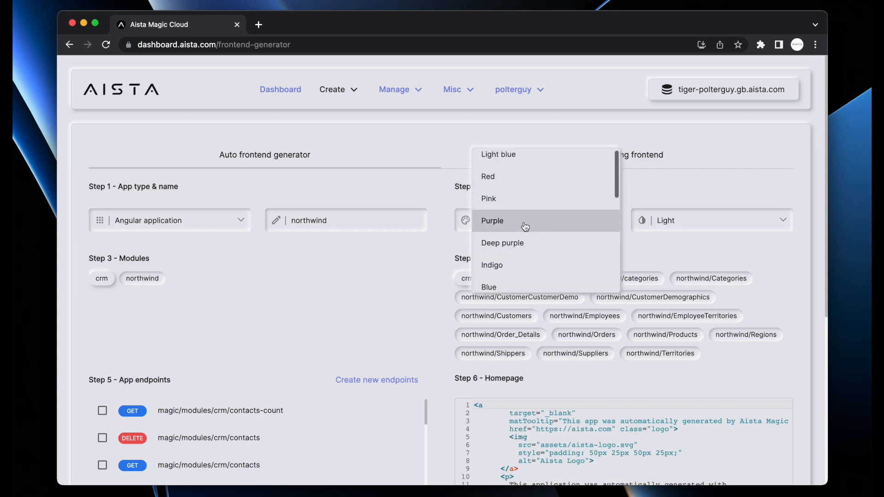
{"action": "left_click", "coordinate": [525, 226]}
{"action": "scroll", "coordinate": [430, 285], "scroll_direction": "down", "scroll_amount": 6}
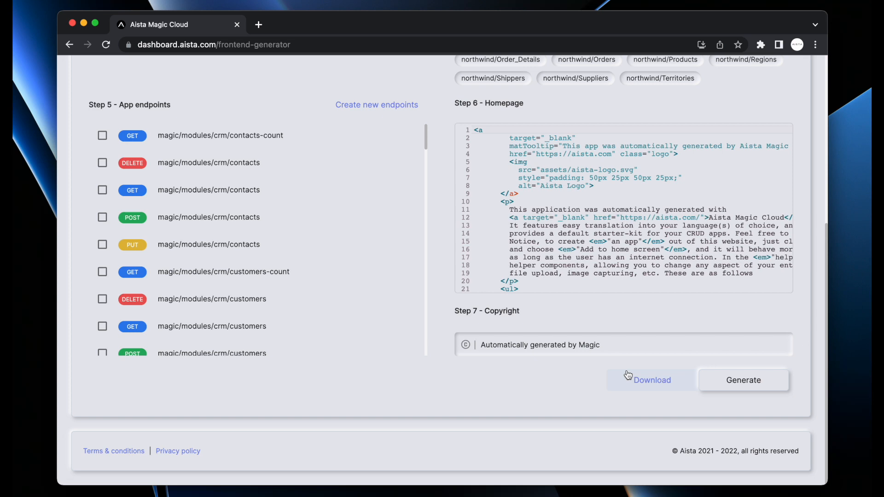
{"action": "left_click", "coordinate": [744, 380]}
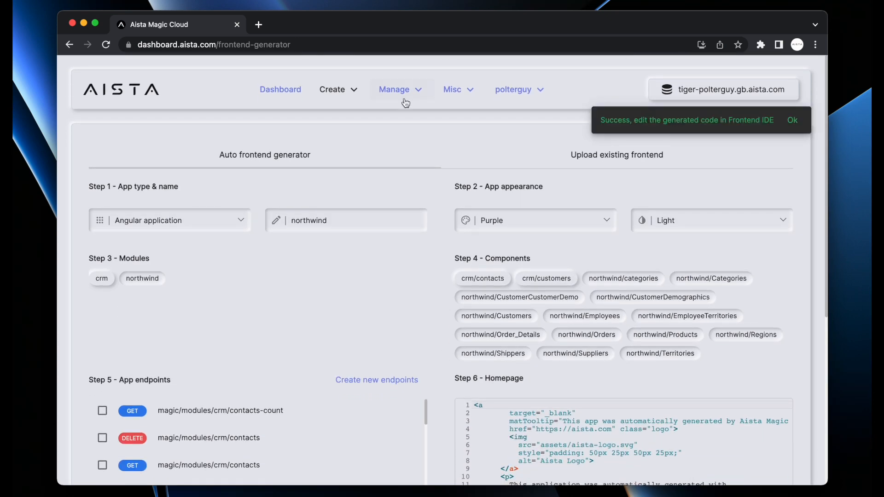
In the Frontend IDE, expand the northwind frontend down to its Categories component folder
{"action": "left_click", "coordinate": [353, 90]}
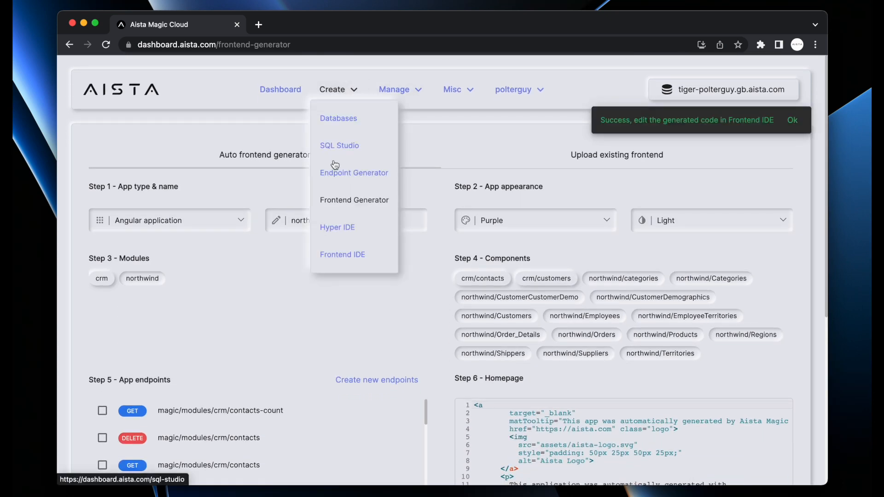
{"action": "left_click", "coordinate": [338, 253]}
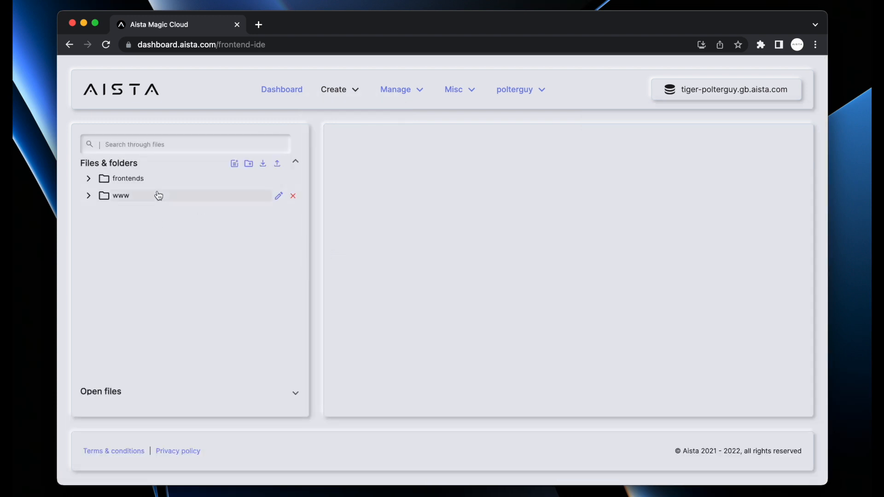
{"action": "left_click", "coordinate": [163, 181]}
{"action": "left_click", "coordinate": [169, 196]}
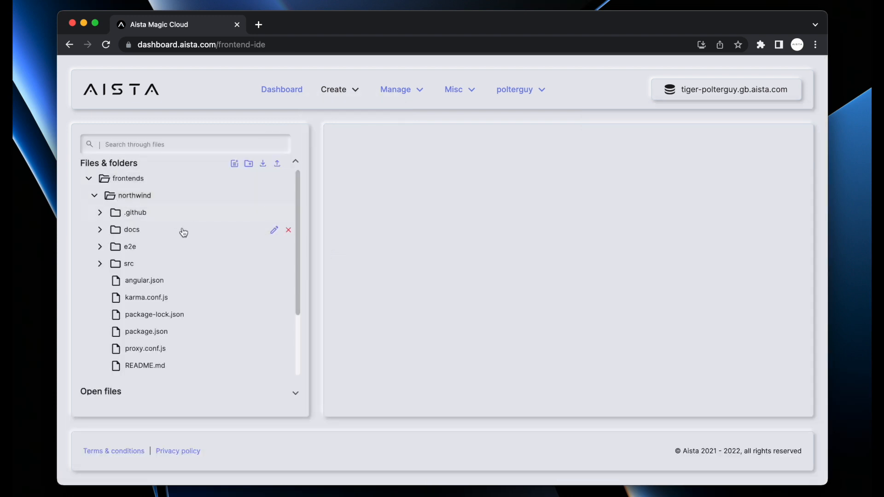
{"action": "left_click", "coordinate": [164, 266]}
{"action": "scroll", "coordinate": [167, 256], "scroll_direction": "down", "scroll_amount": 3}
{"action": "left_click", "coordinate": [176, 214]}
{"action": "scroll", "coordinate": [174, 258], "scroll_direction": "down", "scroll_amount": 3}
{"action": "left_click", "coordinate": [171, 270]}
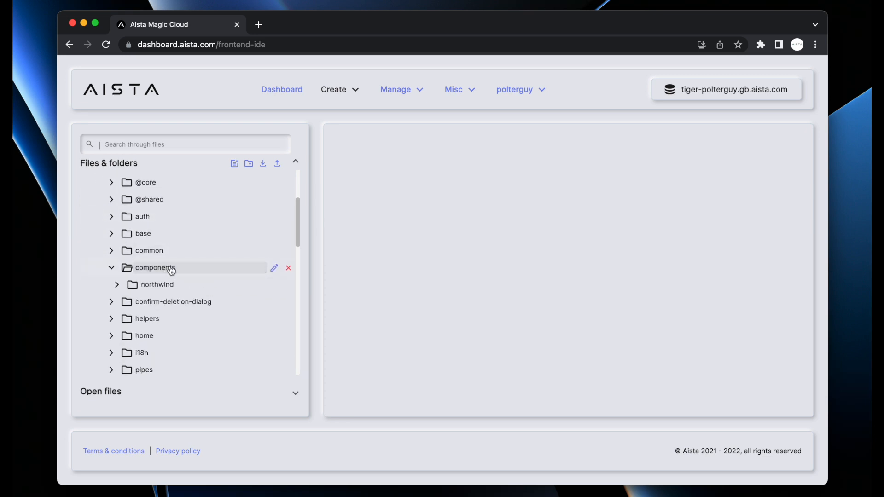
{"action": "scroll", "coordinate": [177, 255], "scroll_direction": "down", "scroll_amount": 2}
{"action": "left_click", "coordinate": [185, 248]}
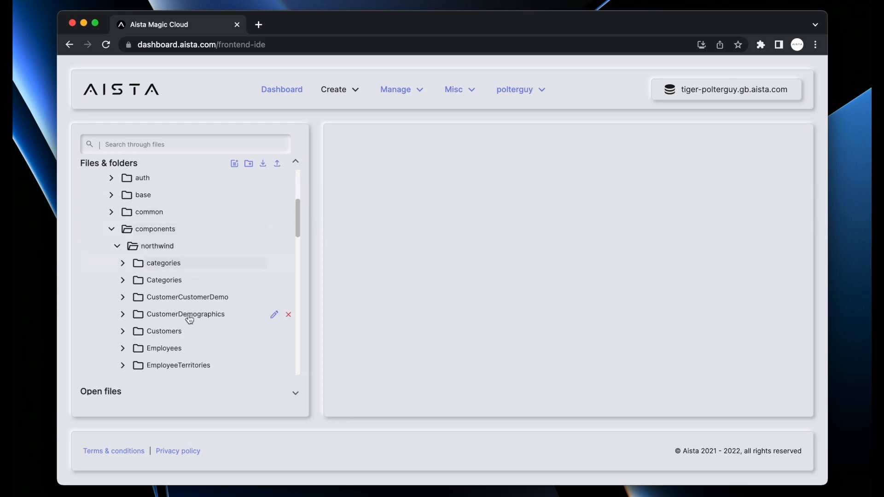
{"action": "left_click", "coordinate": [186, 284]}
{"action": "scroll", "coordinate": [186, 285], "scroll_direction": "down", "scroll_amount": 2}
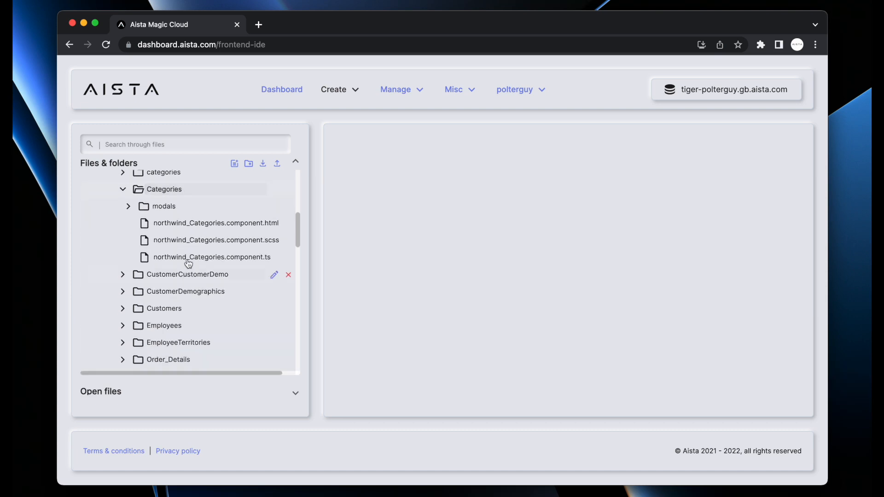
Open the Categories HTML, SCSS and TypeScript files and read the code full-screen
{"action": "left_click", "coordinate": [216, 225]}
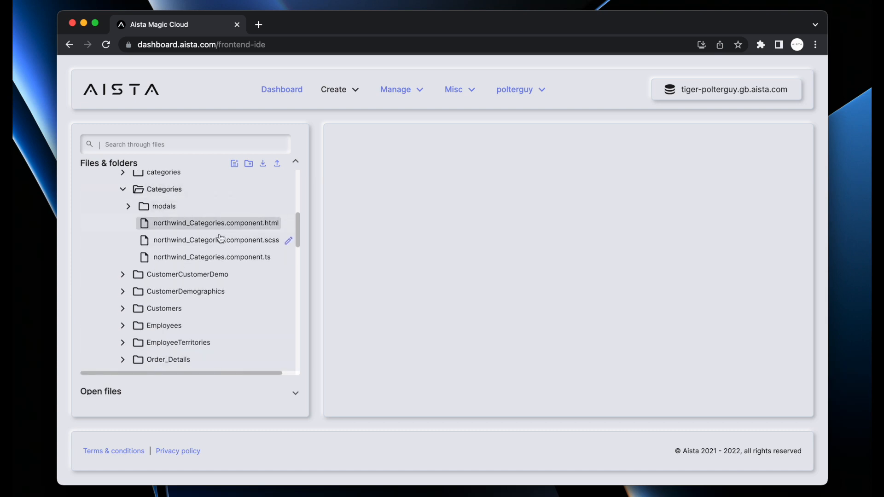
{"action": "left_click", "coordinate": [216, 239]}
{"action": "left_click", "coordinate": [218, 258]}
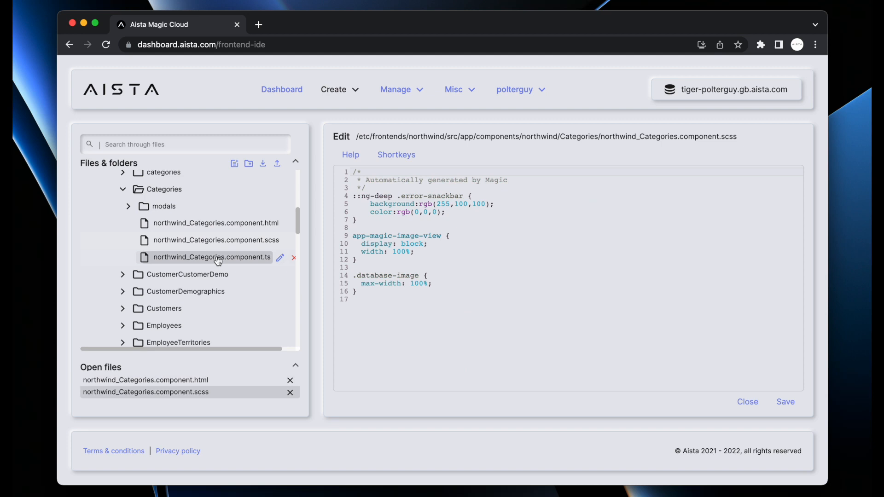
{"action": "scroll", "coordinate": [552, 276], "scroll_direction": "down", "scroll_amount": 3}
{"action": "scroll", "coordinate": [552, 276], "scroll_direction": "up", "scroll_amount": 3}
{"action": "left_click", "coordinate": [552, 276]}
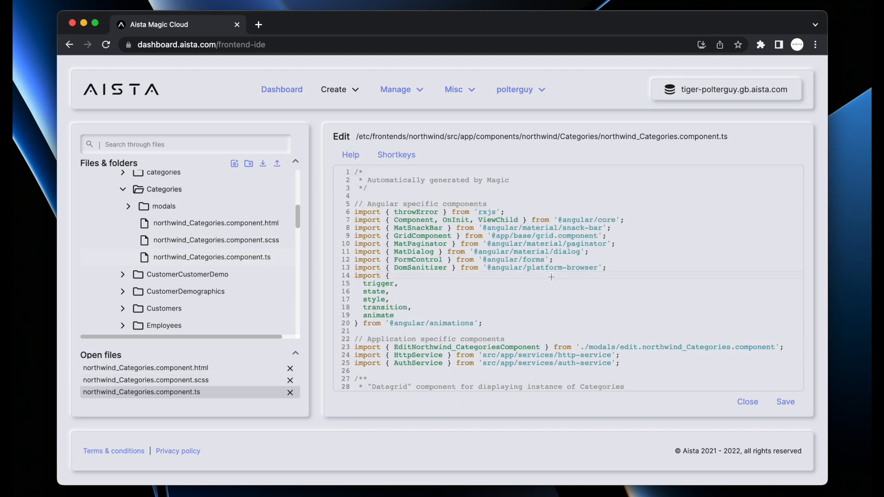
{"action": "key", "text": "alt+m"}
{"action": "scroll", "coordinate": [372, 245], "scroll_direction": "down", "scroll_amount": 5}
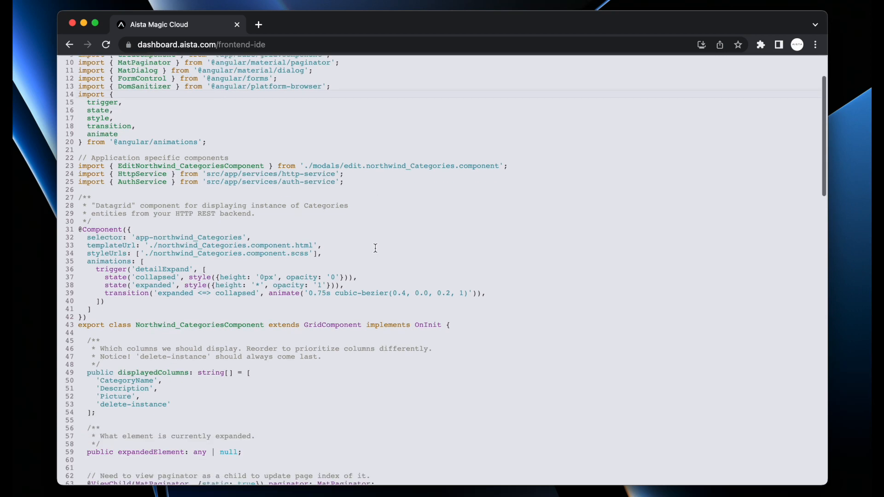
{"action": "scroll", "coordinate": [372, 245], "scroll_direction": "down", "scroll_amount": 10}
{"action": "scroll", "coordinate": [372, 244], "scroll_direction": "up", "scroll_amount": 12}
{"action": "key", "text": "alt+m"}
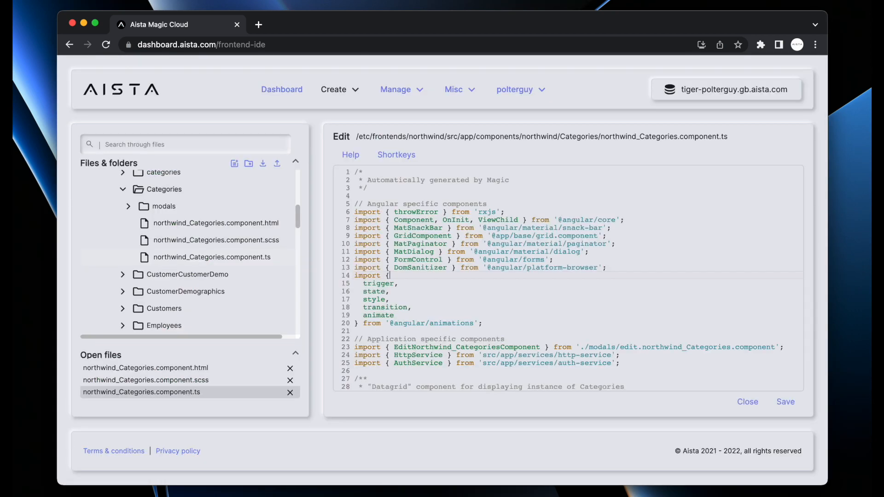
Download the northwind frontend folder as northwind.zip
{"action": "scroll", "coordinate": [216, 244], "scroll_direction": "up", "scroll_amount": 5}
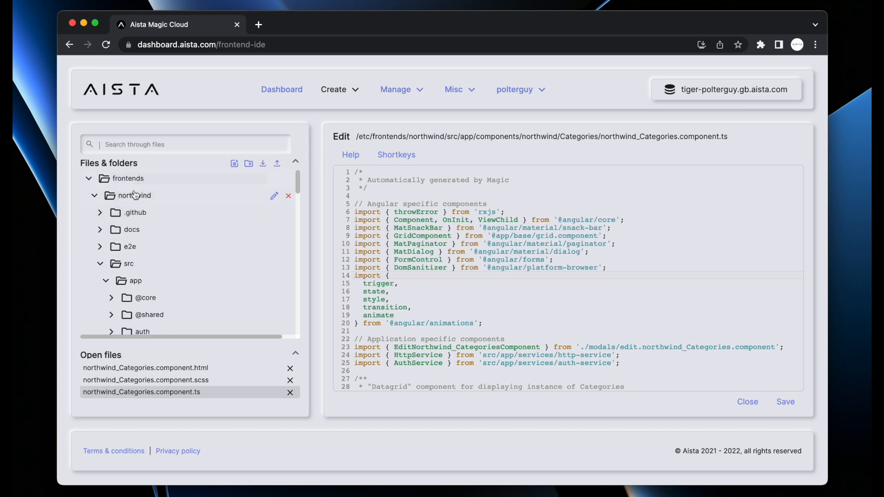
{"action": "left_click", "coordinate": [146, 198]}
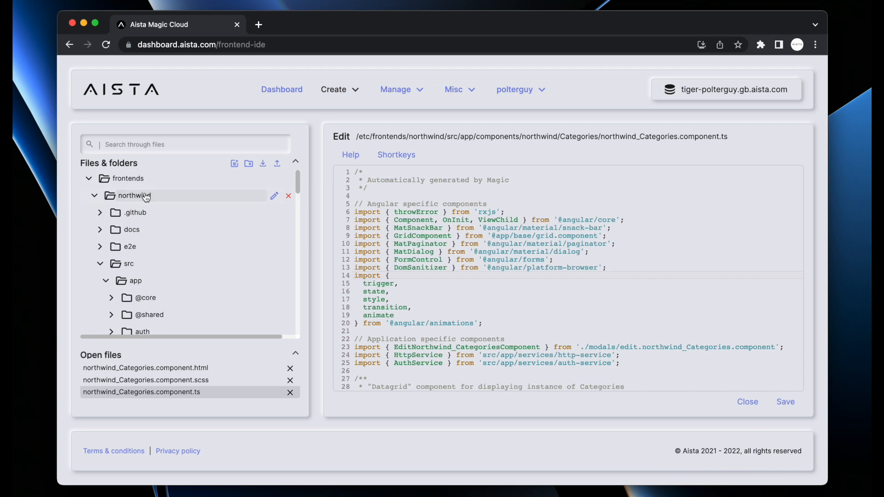
{"action": "left_click", "coordinate": [263, 165]}
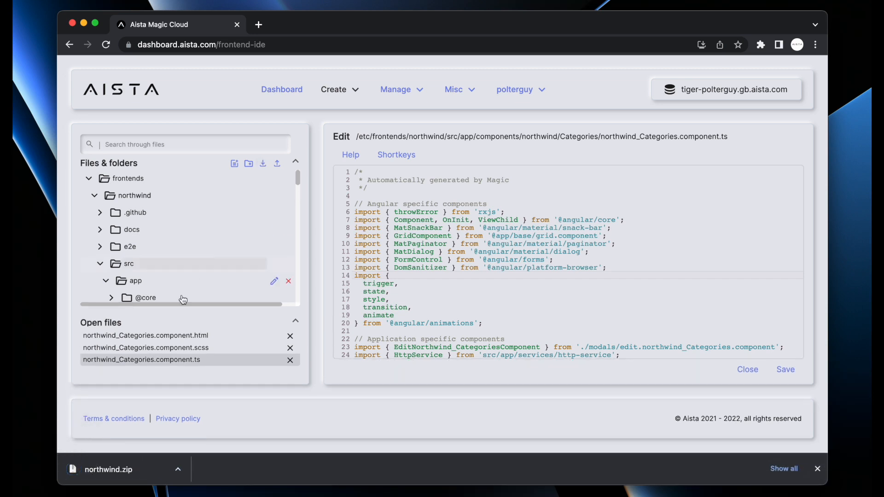
Extract northwind.zip, open the 13-item northwind folder in Finder, then return to the Aista file tree
{"action": "left_click", "coordinate": [99, 471]}
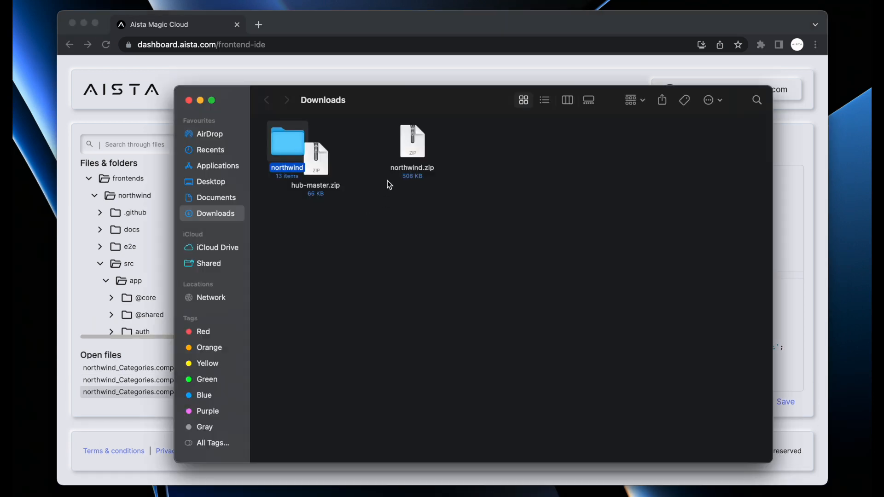
{"action": "left_click_drag", "start_coordinate": [287, 154], "coordinate": [419, 211]}
{"action": "double_click", "coordinate": [418, 210]}
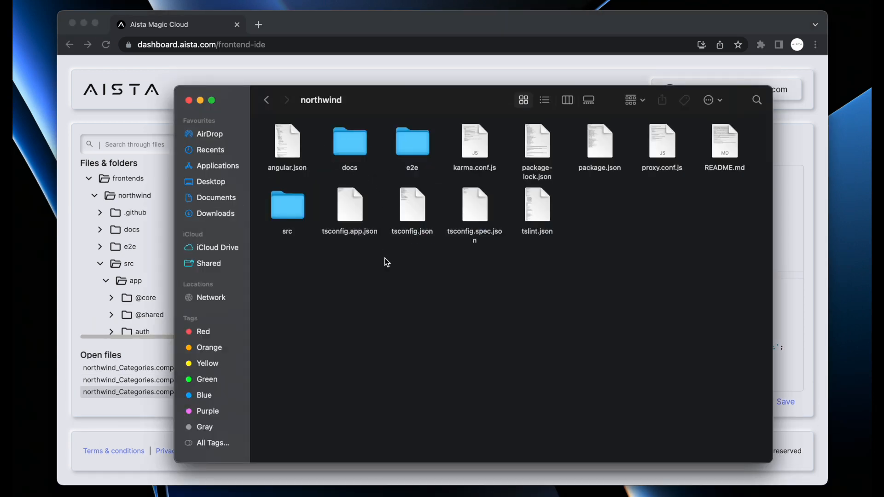
{"action": "left_click", "coordinate": [173, 223]}
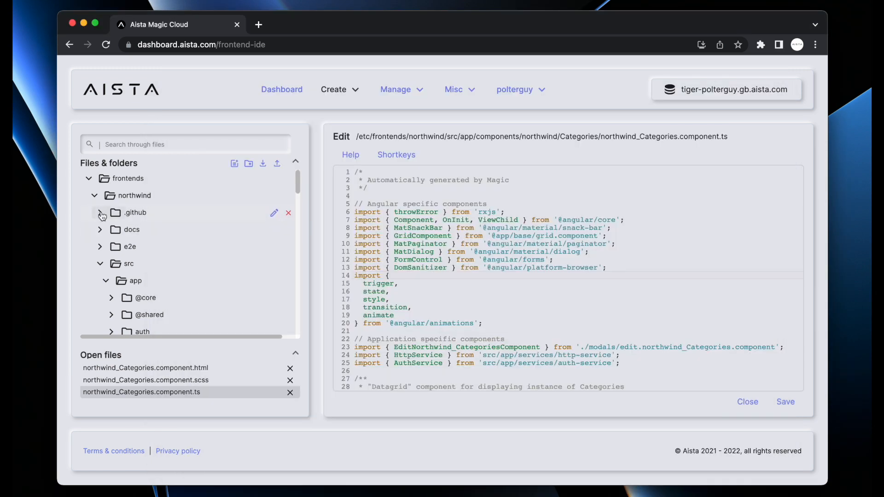
{"action": "left_click", "coordinate": [100, 212]}
Open .github/workflows/deploy-to-cloudlet.yml and review its steps, including the master/main branch trigger
{"action": "left_click", "coordinate": [106, 229]}
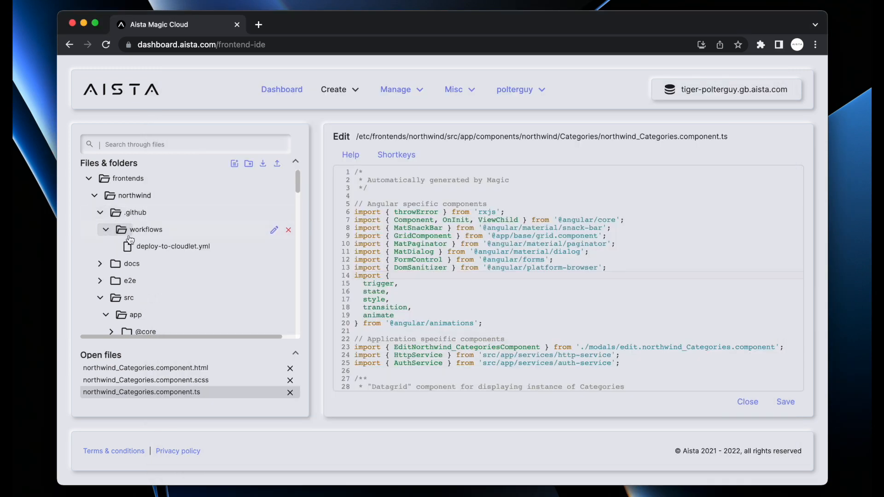
{"action": "left_click", "coordinate": [160, 249]}
{"action": "left_click", "coordinate": [587, 264]}
{"action": "scroll", "coordinate": [586, 264], "scroll_direction": "down", "scroll_amount": 2}
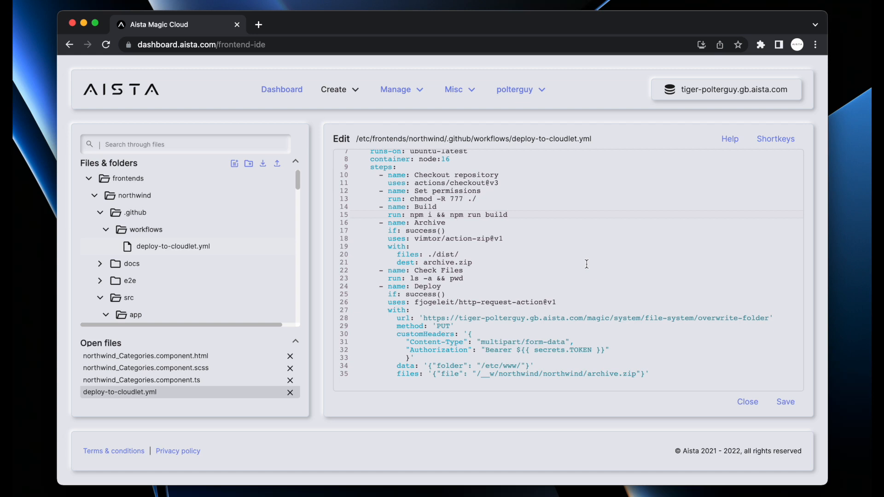
{"action": "scroll", "coordinate": [587, 264], "scroll_direction": "up", "scroll_amount": 2}
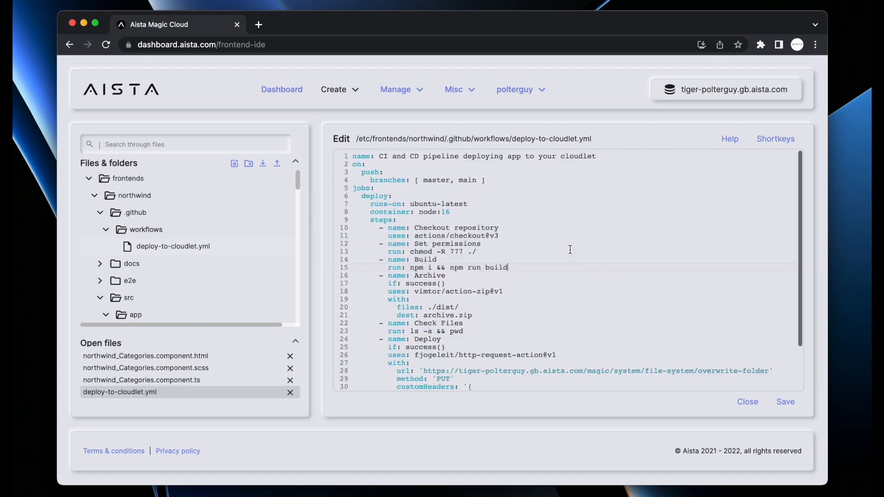
{"action": "left_click", "coordinate": [500, 180]}
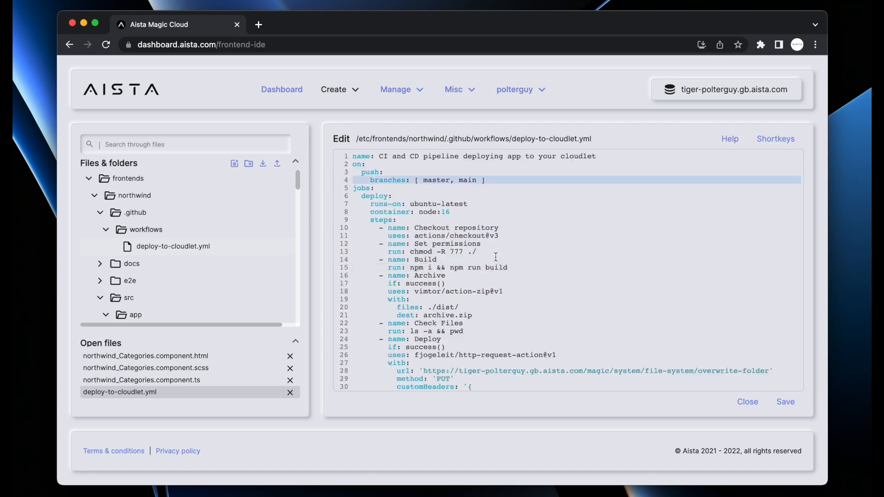
From the account menu, generate a root access token expiring 12/16/2023 and copy it
{"action": "left_click", "coordinate": [516, 90]}
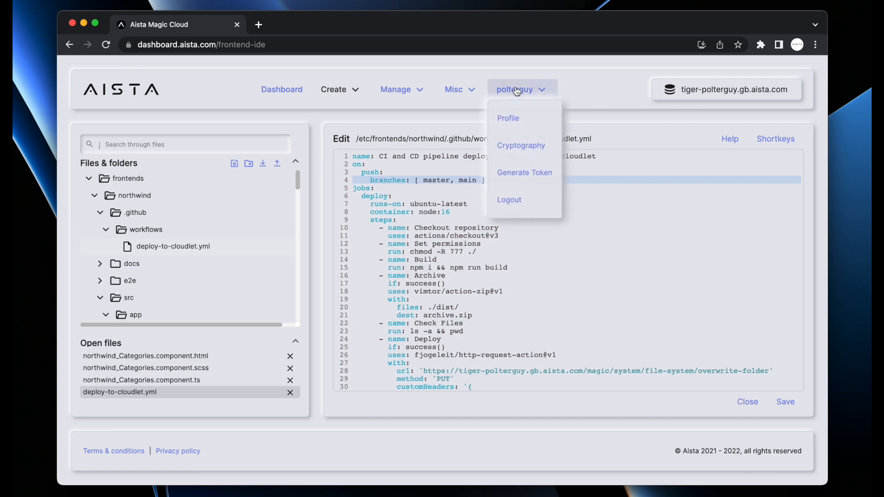
{"action": "left_click", "coordinate": [515, 178]}
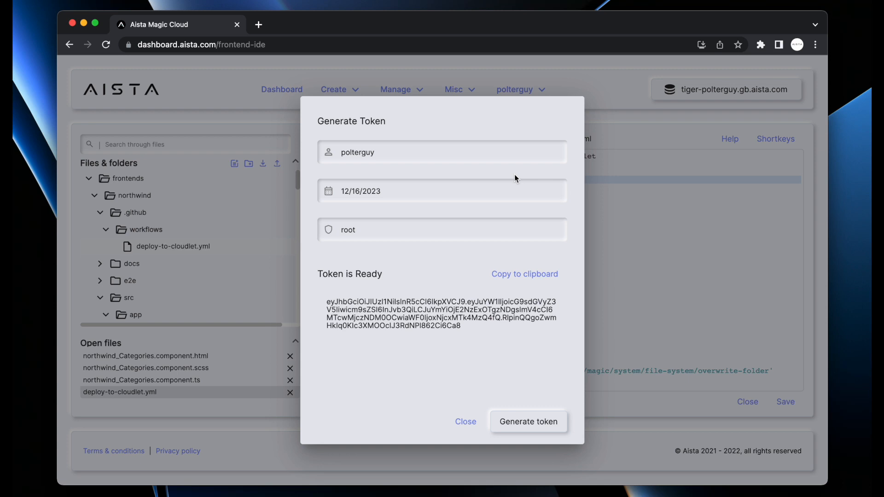
{"action": "left_click", "coordinate": [520, 275]}
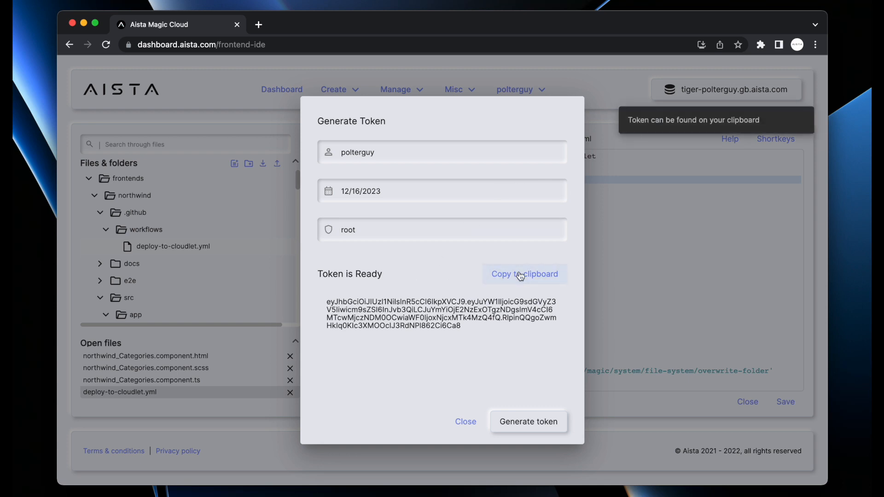
Load the magic repository on GitHub in a new browser tab
{"action": "key", "text": "super+t"}
{"action": "type", "text": "github.com/polterguy/magic"}
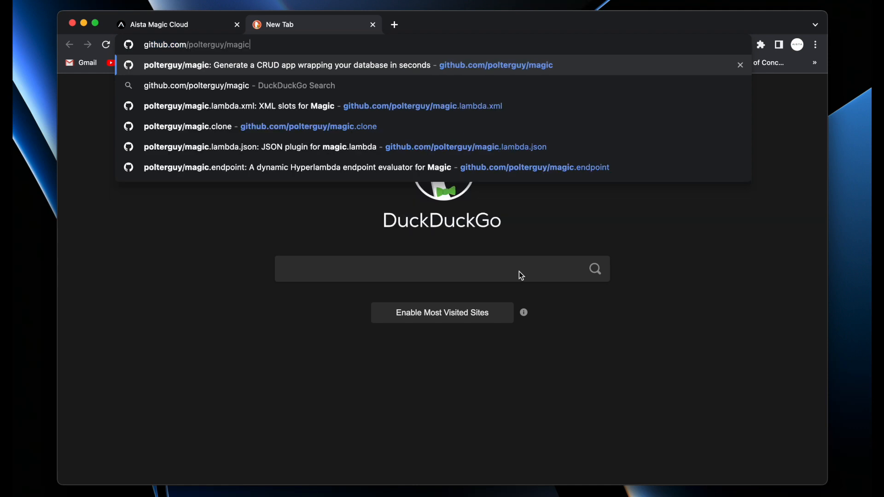
{"action": "key", "text": "Return"}
{"action": "key", "text": "ctrl+Tab"}
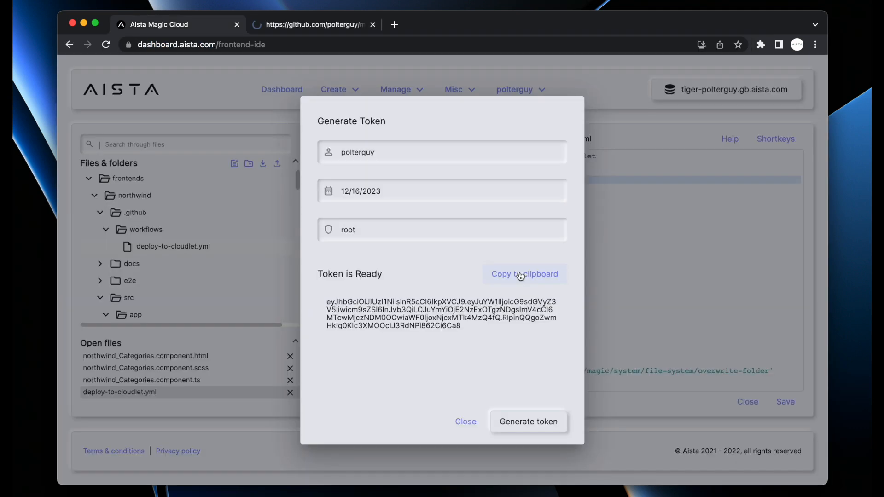
{"action": "key", "text": "ctrl+Tab"}
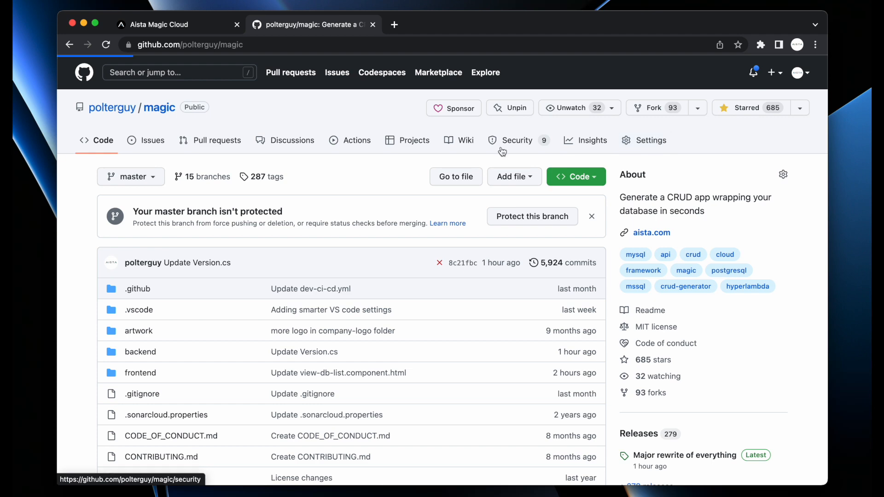
Go to the repository's Settings > Secrets > Actions and start a new repository secret
{"action": "left_click", "coordinate": [657, 142]}
{"action": "scroll", "coordinate": [141, 384], "scroll_direction": "down", "scroll_amount": 5}
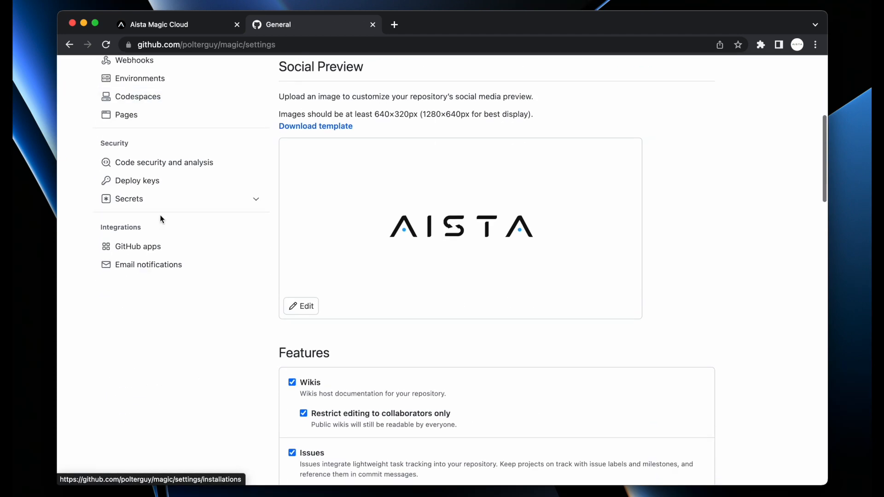
{"action": "left_click", "coordinate": [156, 200]}
{"action": "left_click", "coordinate": [151, 219]}
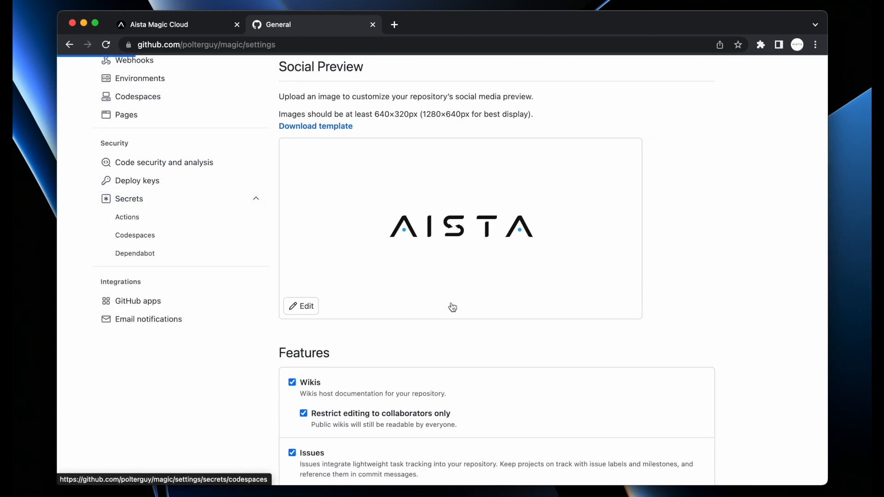
{"action": "left_click", "coordinate": [667, 182]}
Name the secret TOKEN, paste the copied access token as its value, and close the tab
{"action": "left_click", "coordinate": [418, 225]}
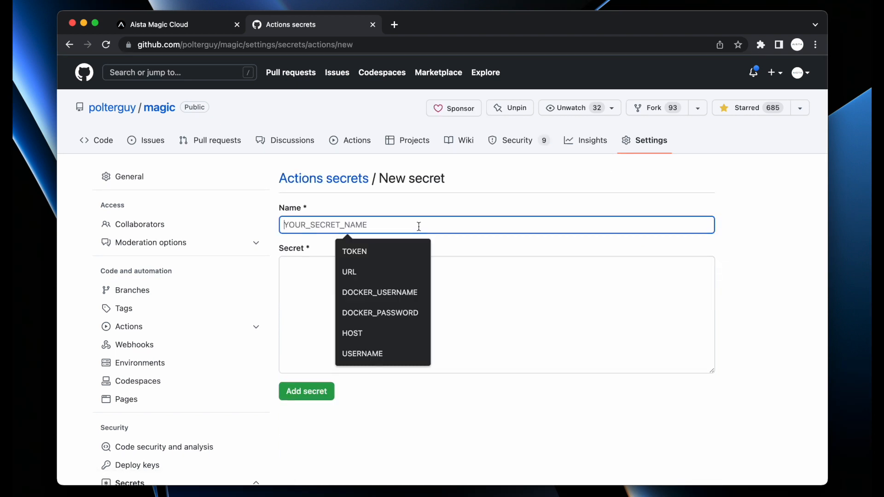
{"action": "type", "text": "TOKEN"}
{"action": "key", "text": "super+a"}
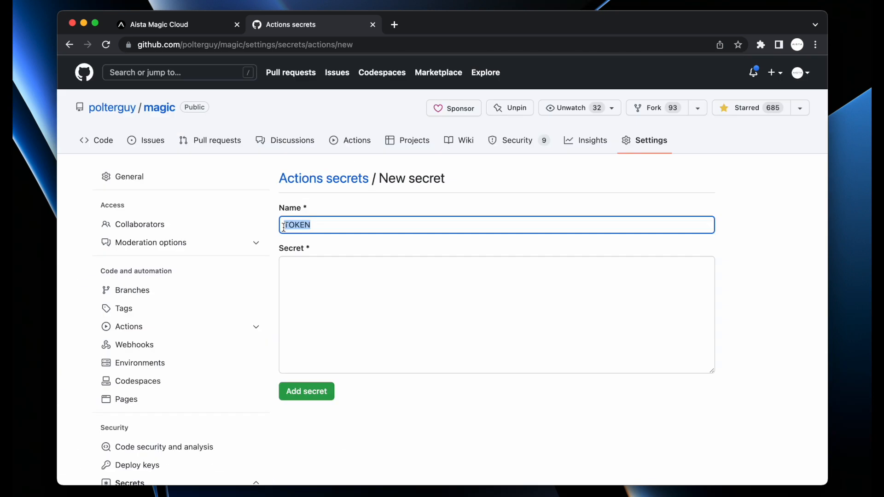
{"action": "left_click", "coordinate": [449, 266]}
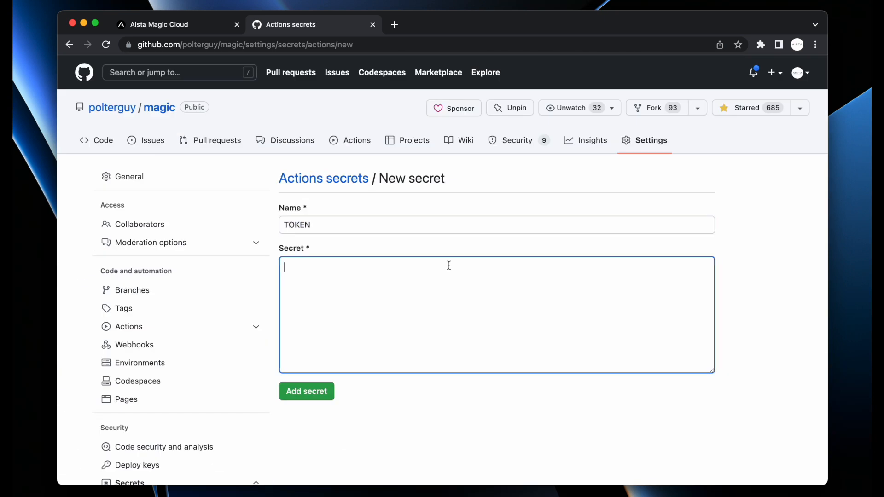
{"action": "key", "text": "super+v"}
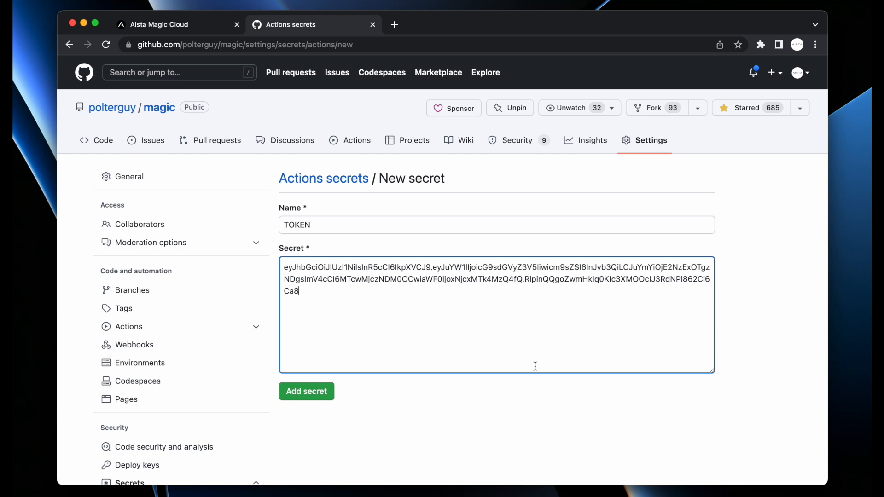
{"action": "key", "text": "super+w"}
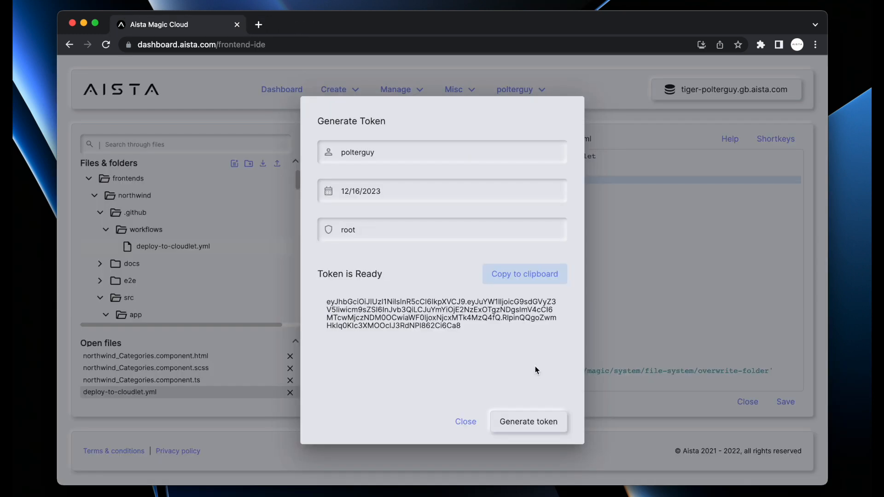
Close the token dialog, select all items in Finder's northwind folder, and return to Chrome
{"action": "left_click", "coordinate": [665, 305]}
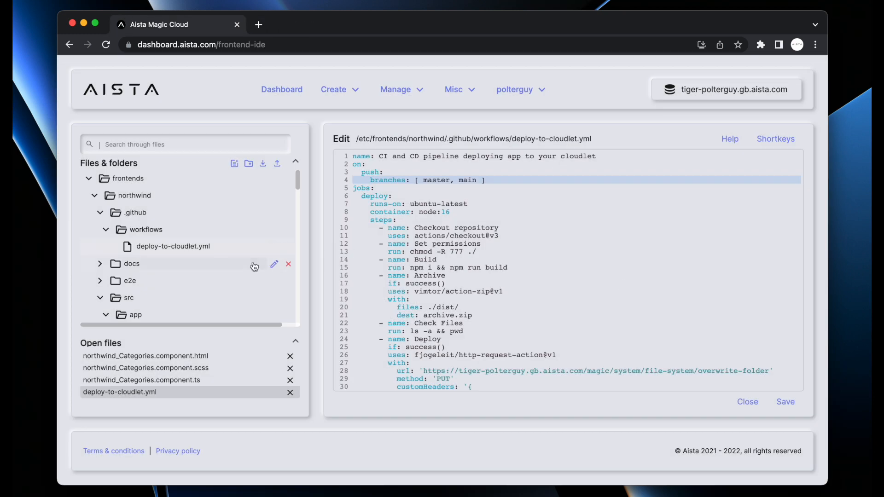
{"action": "key", "text": "super+Tab"}
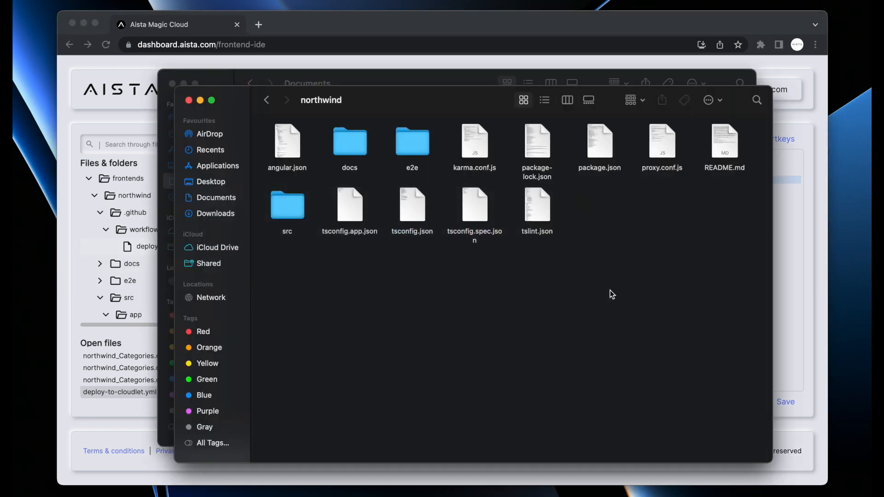
{"action": "left_click_drag", "start_coordinate": [739, 298], "coordinate": [251, 123]}
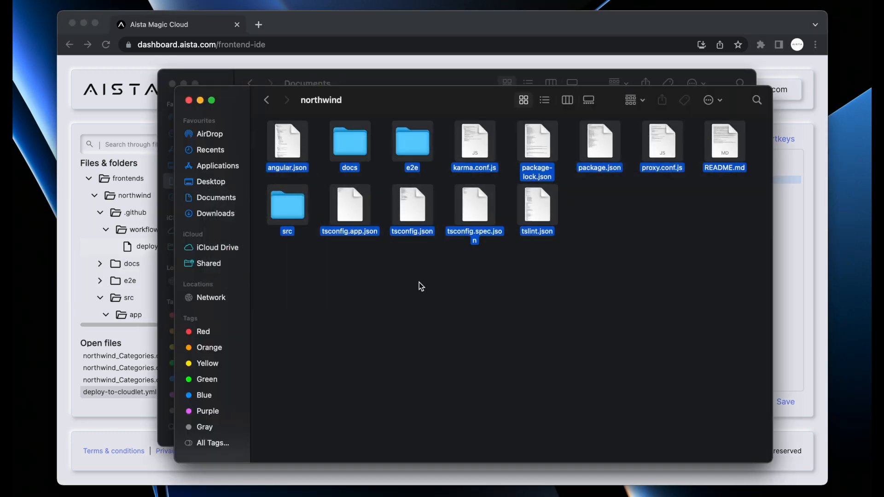
{"action": "key", "text": "super+Tab"}
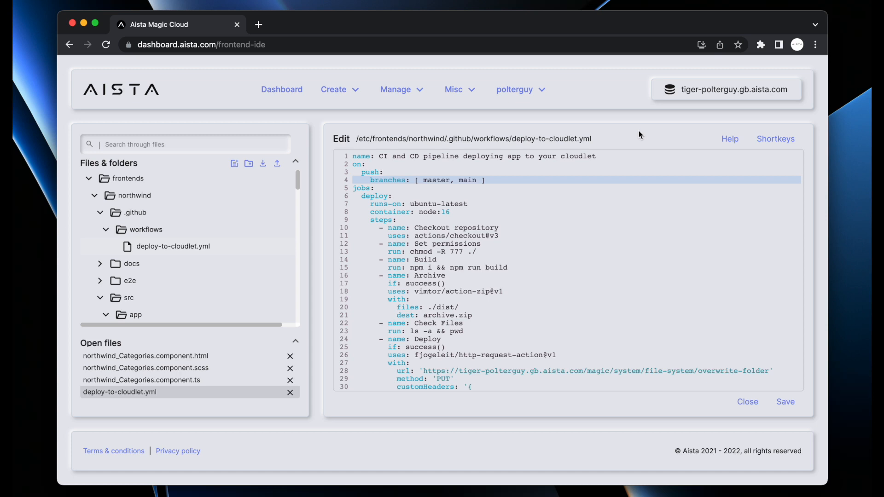
In a new tab, load the cloudlet's gb.aista.com address, which reports Not found
{"action": "key", "text": "super+t"}
{"action": "type", "text": "tiger-polterguy"}
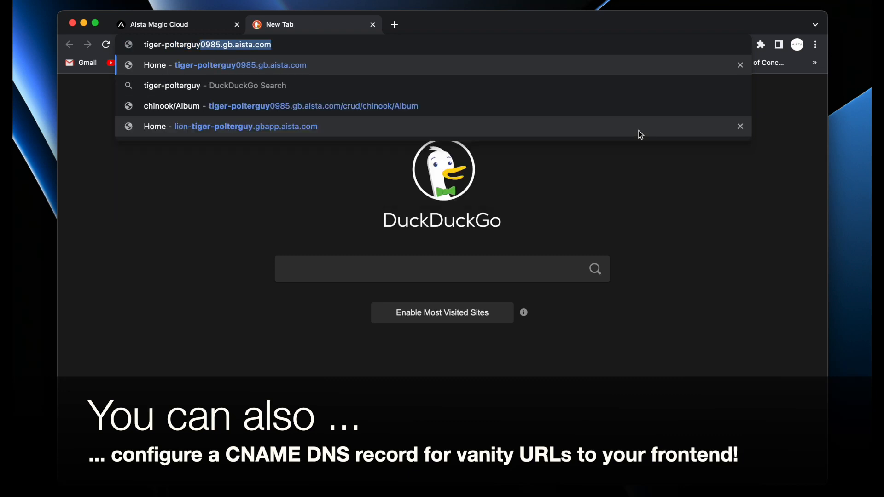
{"action": "type", "text": ".gb.aista.com"}
{"action": "key", "text": "Return"}
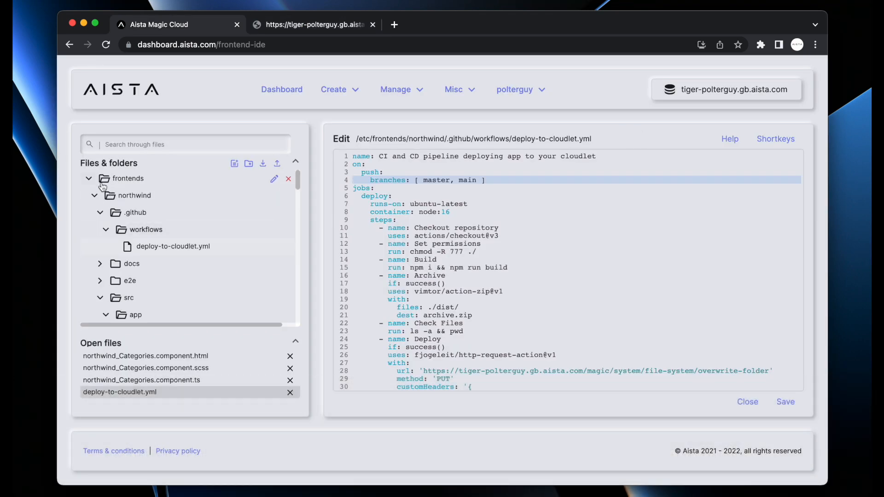
Create a new index.html file in the www folder
{"action": "left_click", "coordinate": [103, 181]}
{"action": "left_click", "coordinate": [123, 196]}
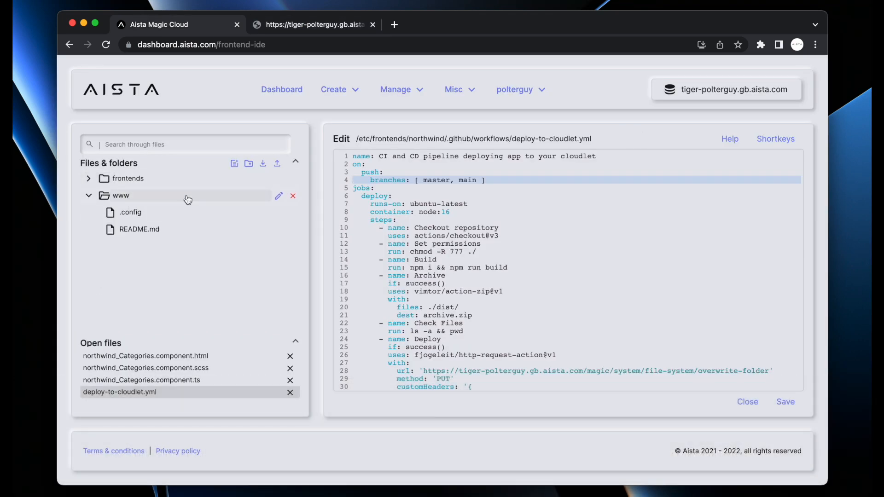
{"action": "left_click", "coordinate": [235, 163]}
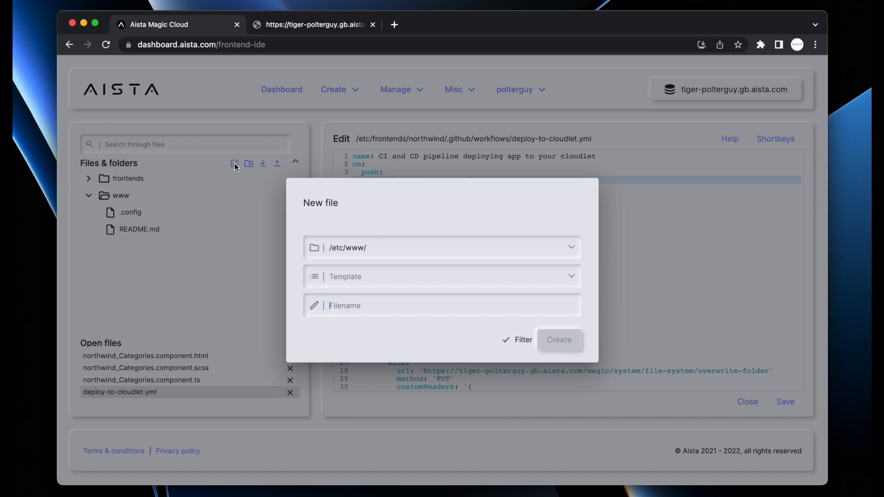
{"action": "type", "text": "index.html"}
{"action": "key", "text": "Return"}
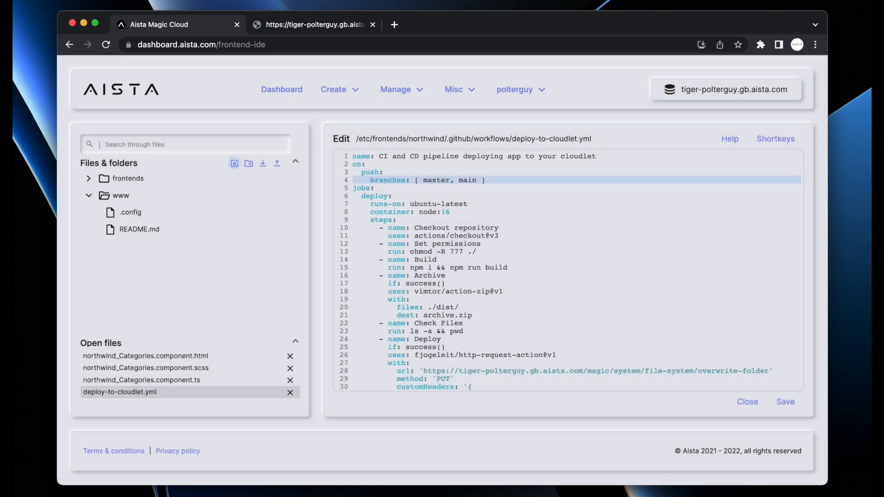
Write 'Hello World, this was served by pure magic!' into index.html, save, and reload the site
{"action": "left_click", "coordinate": [132, 233]}
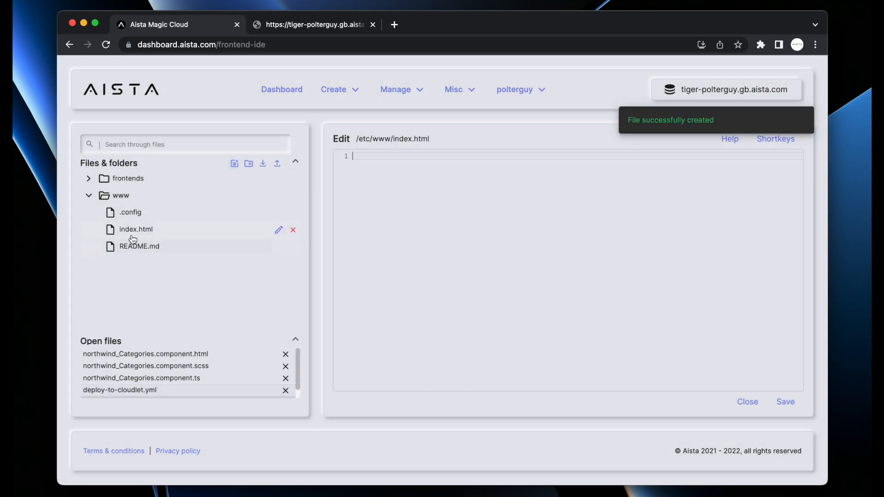
{"action": "type", "text": "Hello World, this was served by pure magic!"}
{"action": "key", "text": "super+s"}
{"action": "key", "text": "ctrl+Tab"}
{"action": "key", "text": "super+r"}
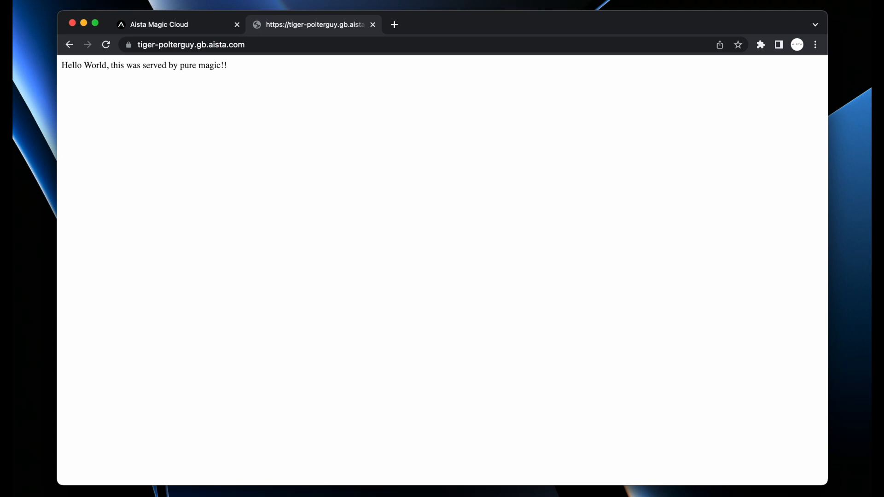
Close the site tab, then Google 'website template free download' in a new tab and close it
{"action": "key", "text": "super+w"}
{"action": "left_click", "coordinate": [133, 198]}
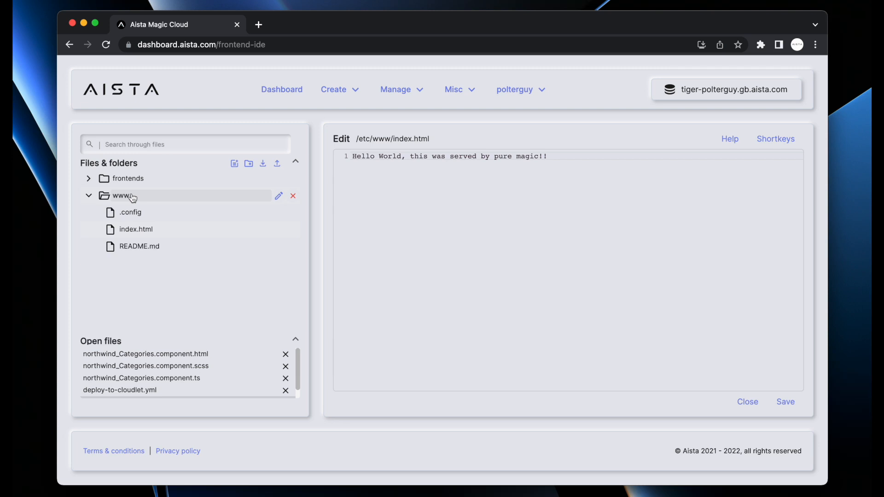
{"action": "key", "text": "super+t"}
{"action": "type", "text": "goo"}
{"action": "key", "text": "Return"}
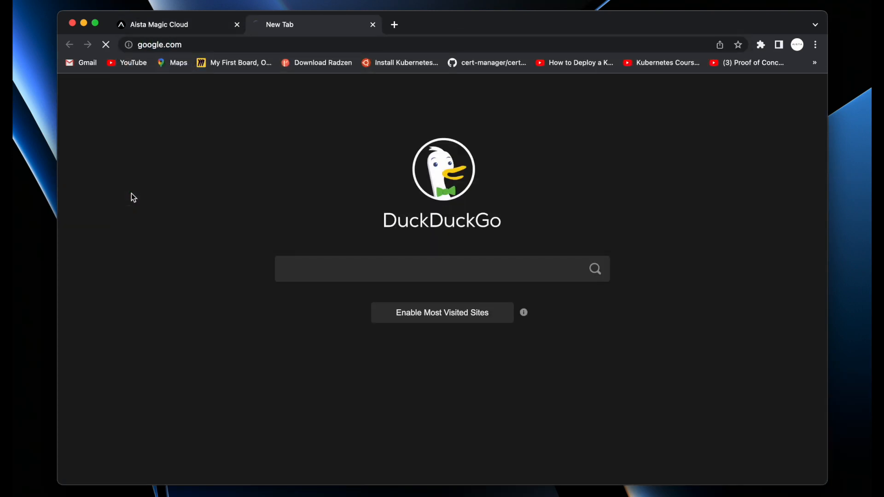
{"action": "type", "text": "st"}
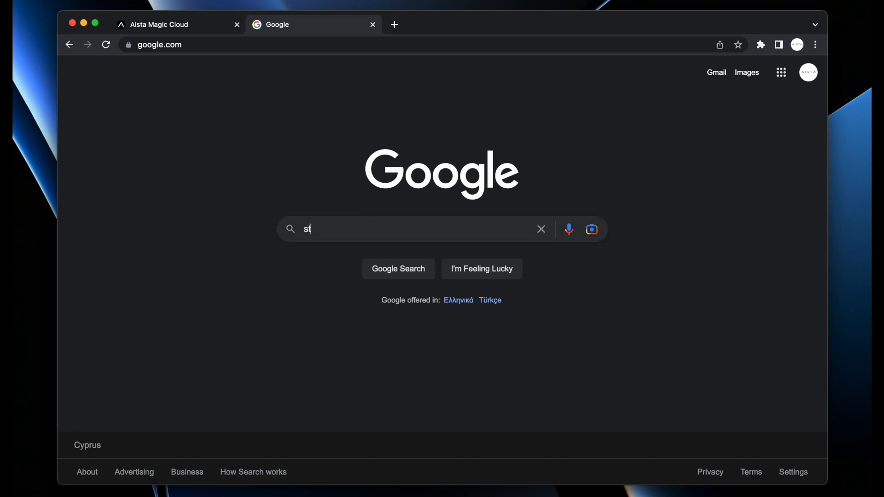
{"action": "type", "text": "atuc"}
{"action": "key", "text": "BackSpace"}
{"action": "key", "text": "BackSpace"}
{"action": "key", "text": "BackSpace"}
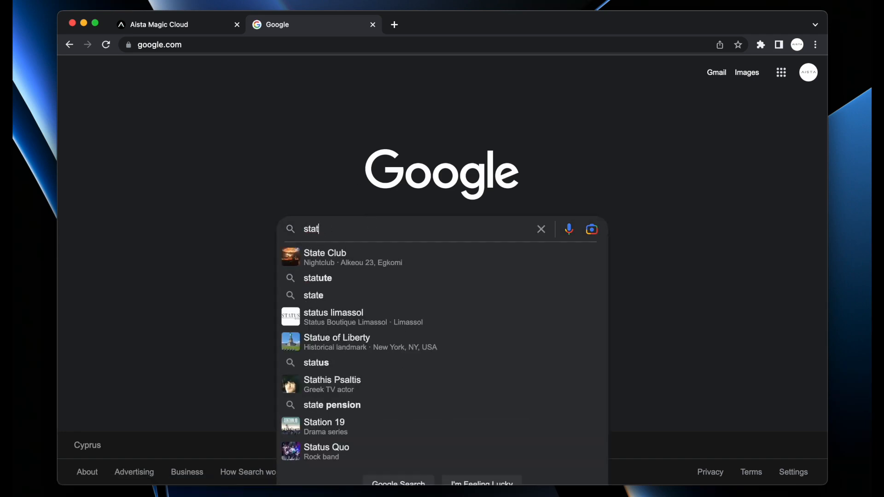
{"action": "key", "text": "super+a"}
{"action": "type", "text": "website template free download"}
{"action": "key", "text": "Return"}
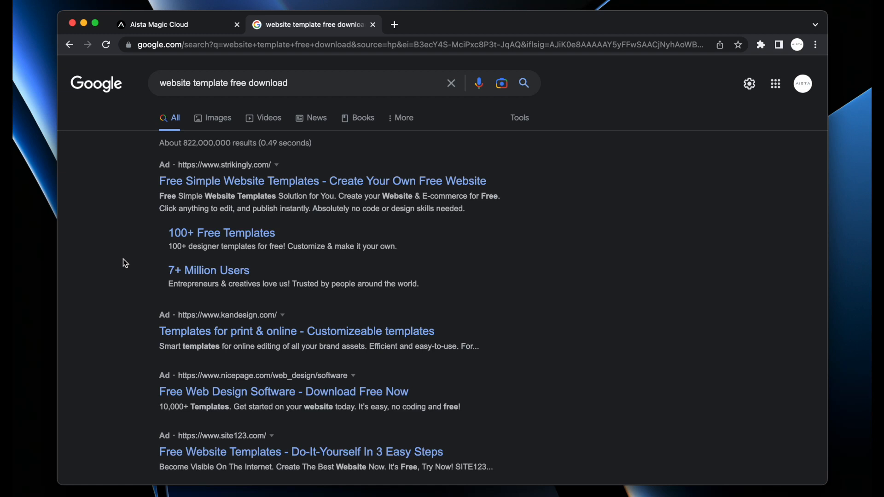
{"action": "key", "text": "super+w"}
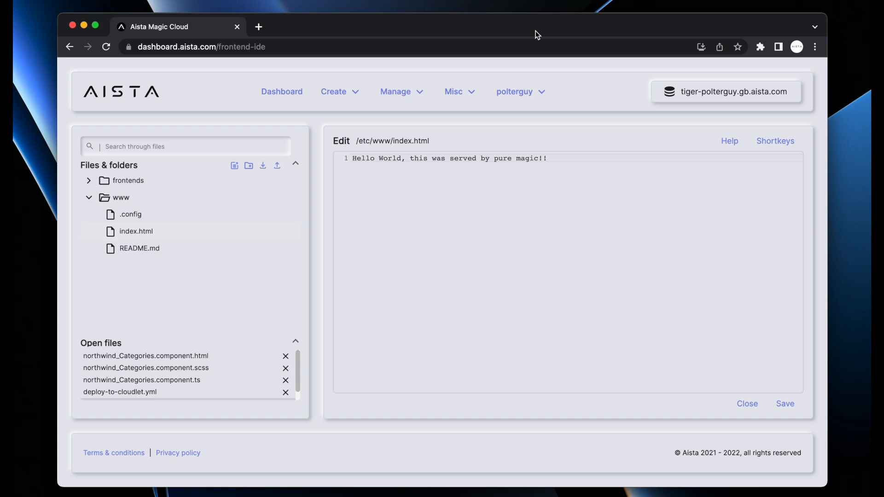
Under Users & roles, add test user 'foo' with a password and both root and guest roles
{"action": "left_click", "coordinate": [398, 92]}
{"action": "left_click", "coordinate": [388, 118]}
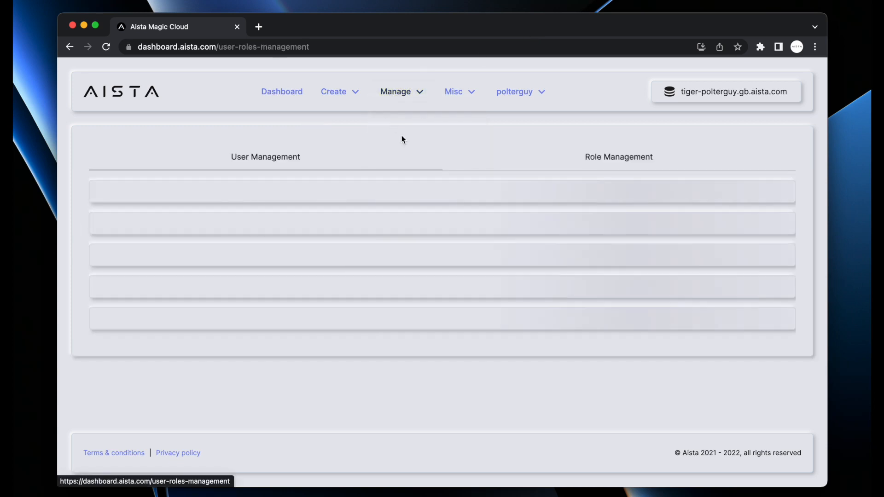
{"action": "left_click", "coordinate": [760, 194]}
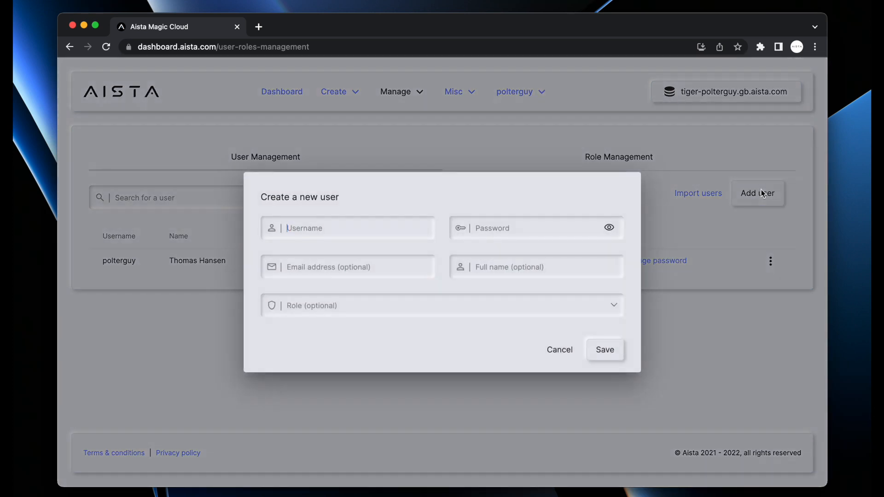
{"action": "type", "text": "foo"}
{"action": "key", "text": "Tab"}
{"action": "type", "text": "foo"}
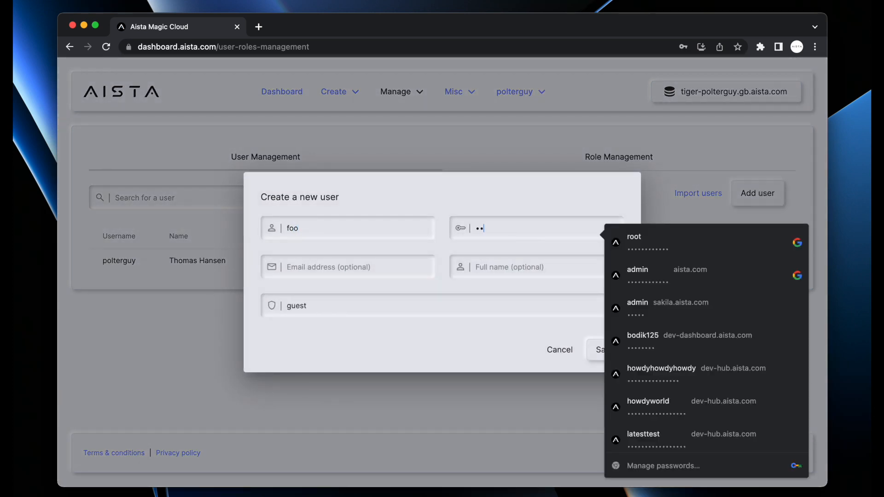
{"action": "key", "text": "Tab"}
{"action": "key", "text": "Tab"}
{"action": "left_click", "coordinate": [520, 306]}
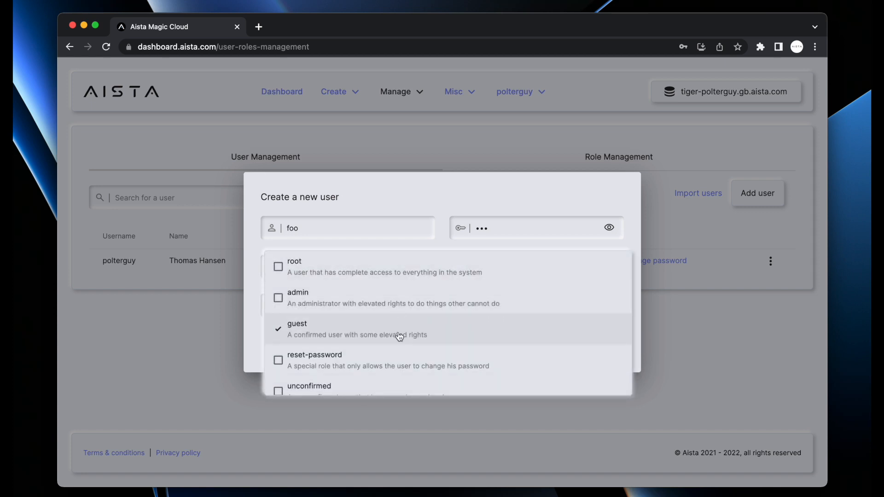
{"action": "left_click", "coordinate": [401, 271]}
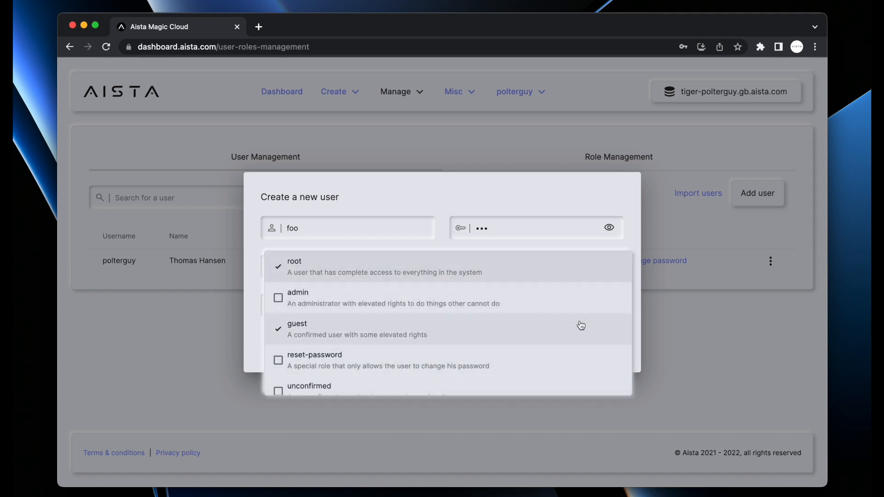
{"action": "left_click", "coordinate": [560, 208]}
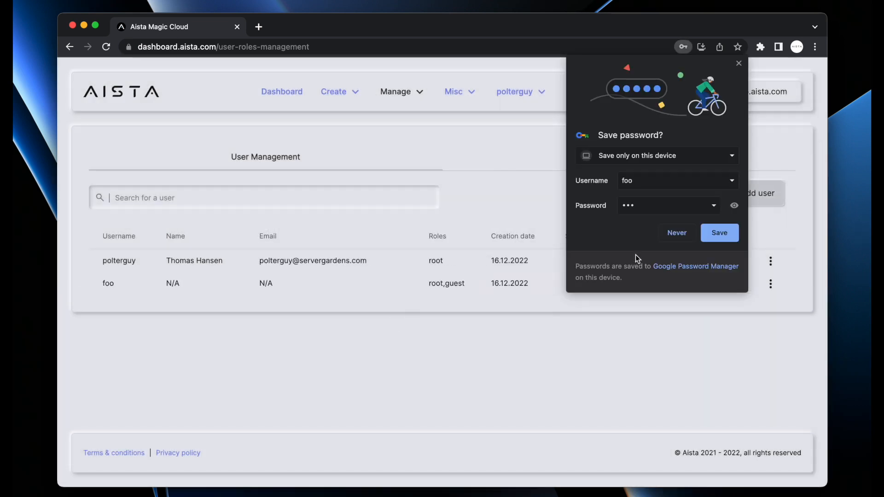
Dismiss the browser's password prompt and delete the foo test user
{"action": "left_click", "coordinate": [677, 232]}
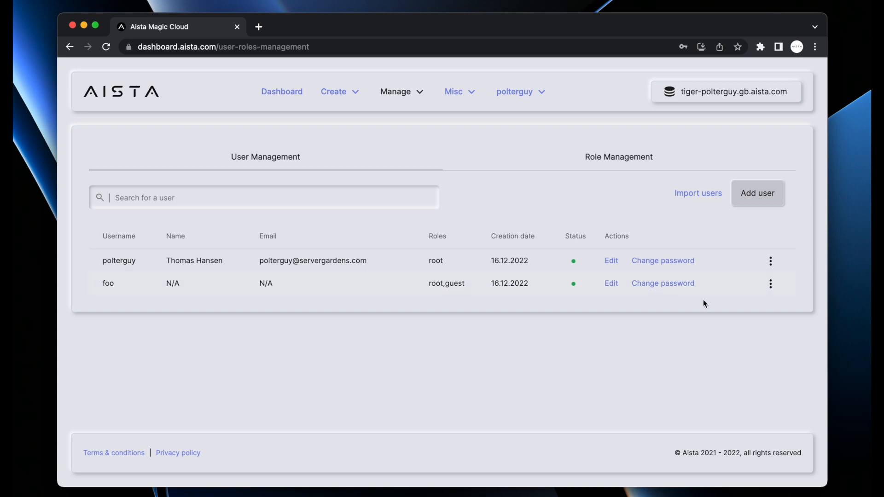
{"action": "left_click", "coordinate": [769, 284]}
{"action": "left_click", "coordinate": [700, 393]}
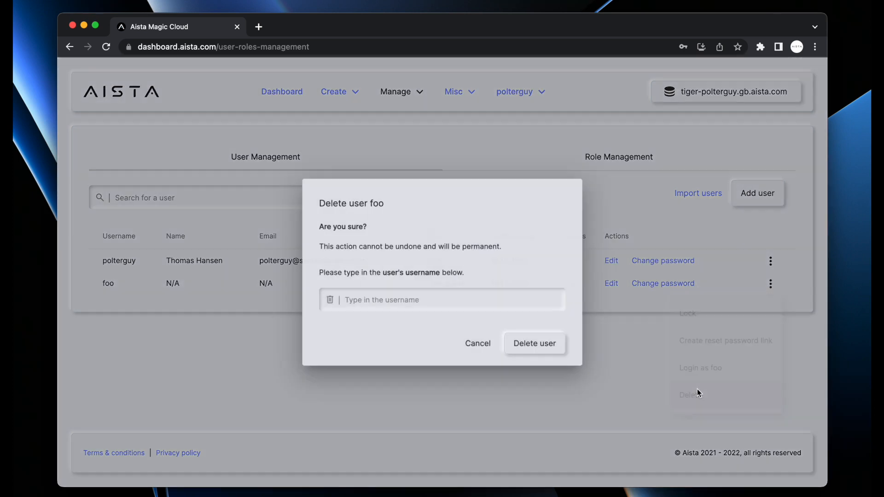
{"action": "type", "text": "foo"}
{"action": "key", "text": "Return"}
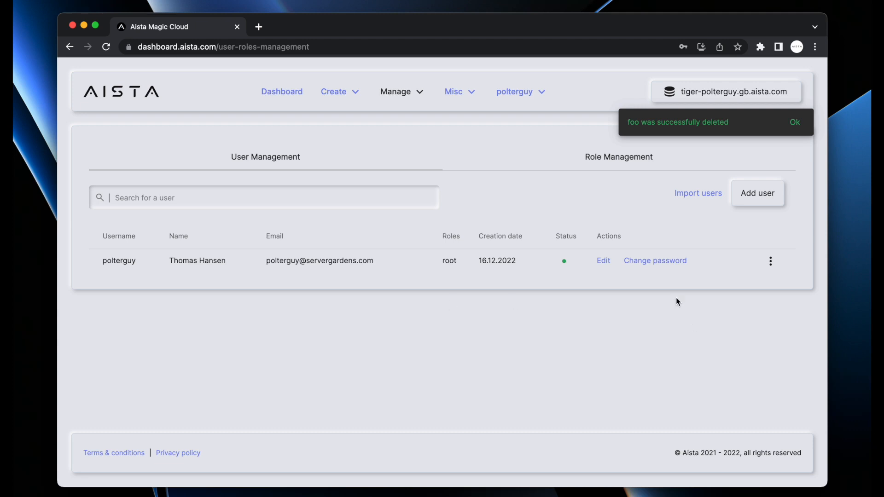
Add another user with a guest role, entering a username and password
{"action": "left_click", "coordinate": [602, 261]}
{"action": "left_click", "coordinate": [625, 348]}
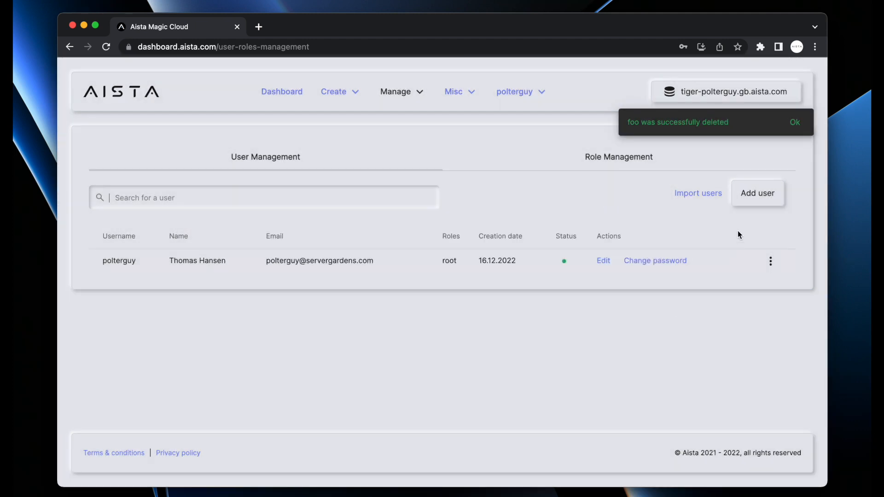
{"action": "left_click", "coordinate": [767, 197]}
{"action": "type", "text": "sdfoih"}
{"action": "key", "text": "Tab"}
{"action": "type", "text": "**********************"}
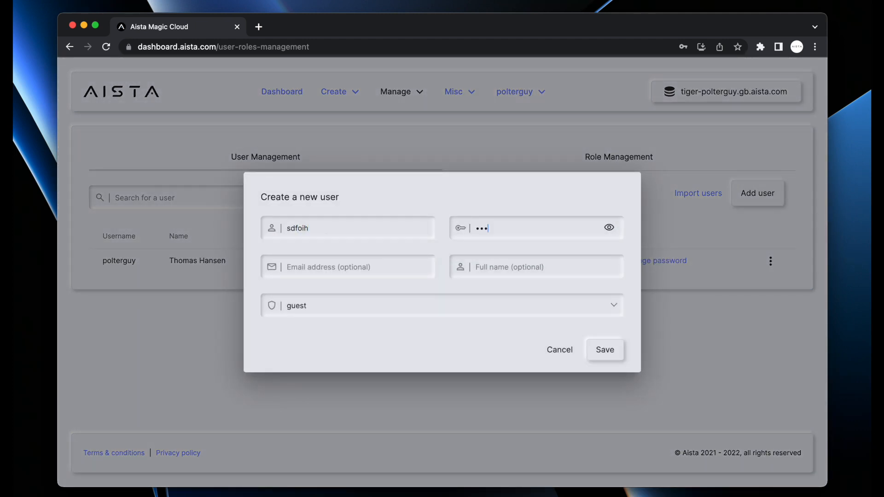
{"action": "key", "text": "Return"}
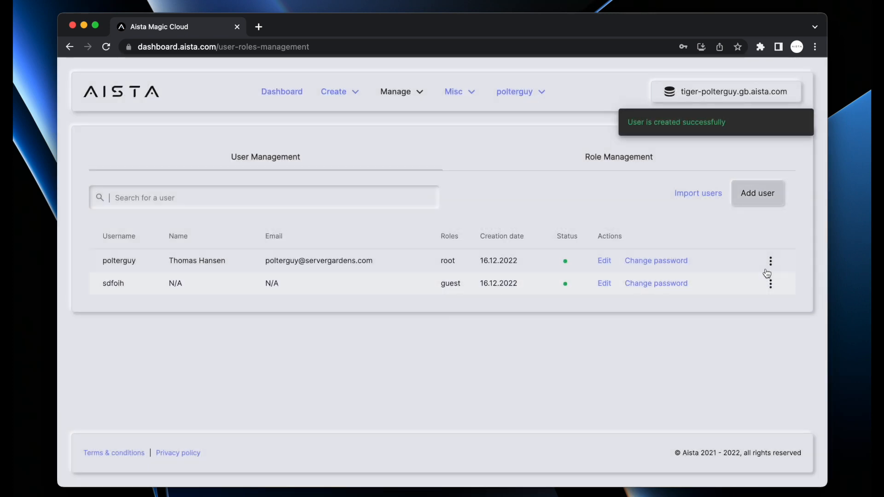
{"action": "left_click", "coordinate": [769, 283]}
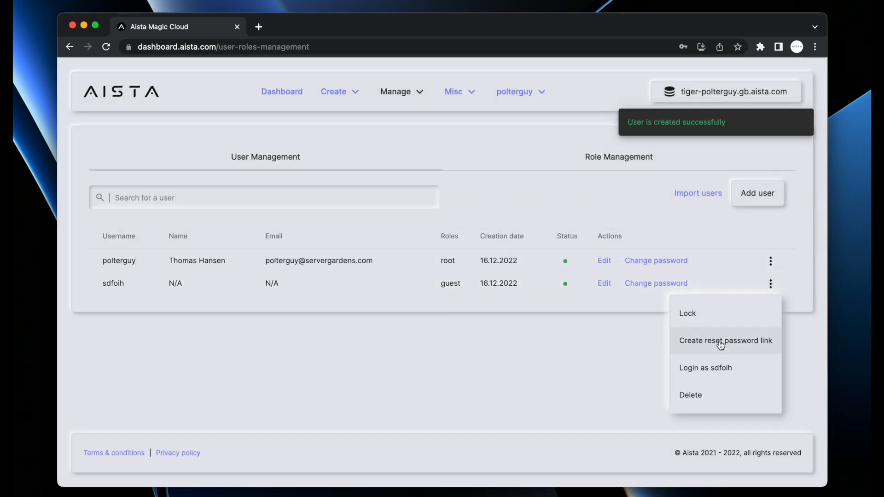
Edit the new guest user, keep its guest role, and add a 'name' field holding a full name
{"action": "left_click", "coordinate": [603, 284]}
{"action": "left_click", "coordinate": [603, 284]}
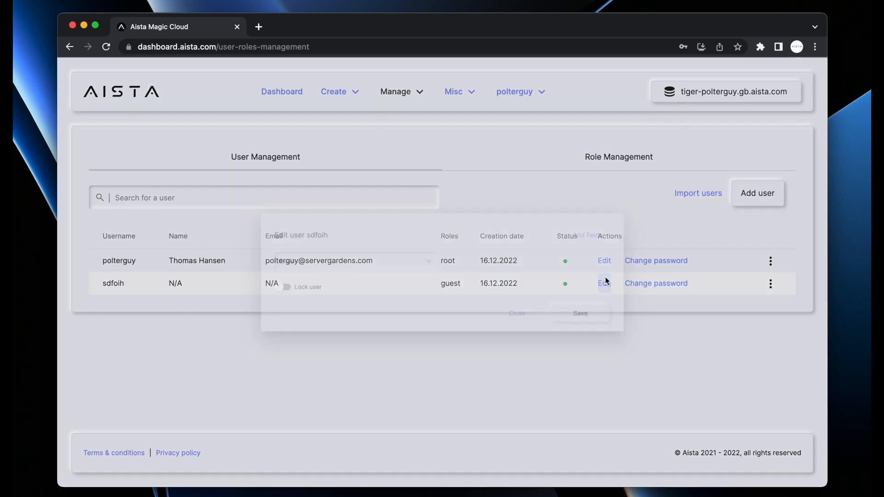
{"action": "left_click", "coordinate": [420, 270]}
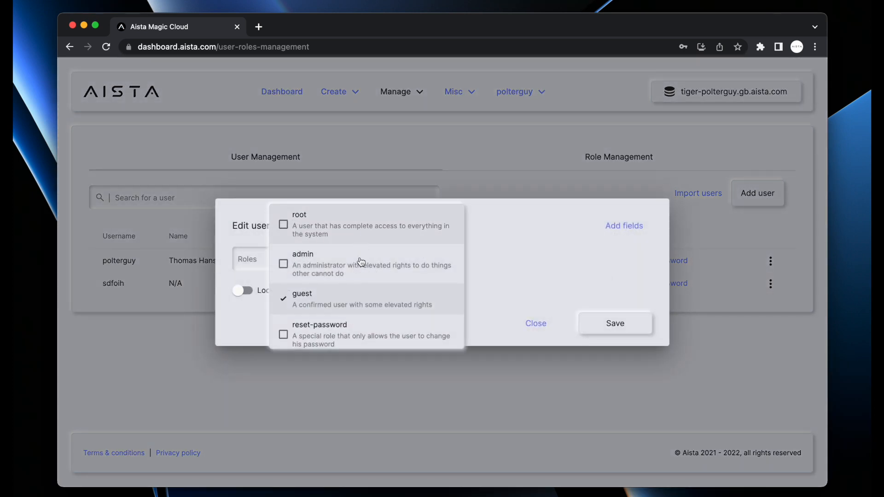
{"action": "left_click", "coordinate": [570, 272]}
{"action": "left_click", "coordinate": [623, 227]}
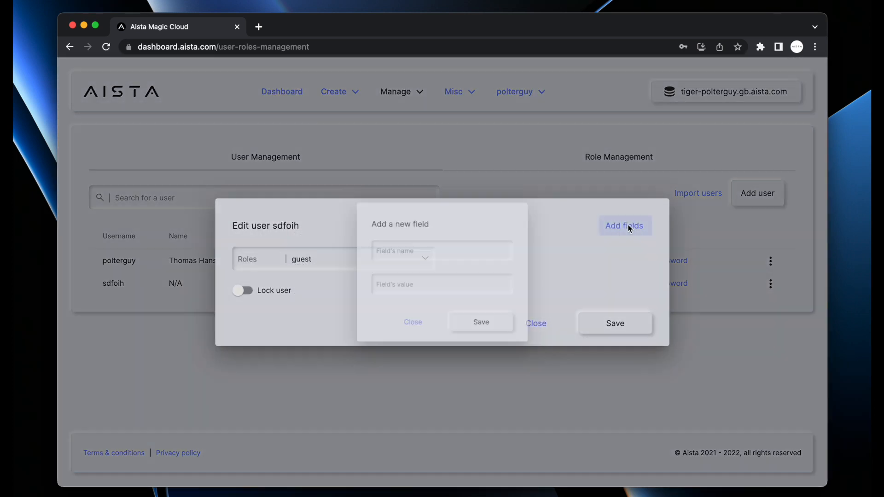
{"action": "type", "text": "name"}
{"action": "key", "text": "Tab"}
{"action": "type", "text": "John Doe"}
{"action": "key", "text": "Return"}
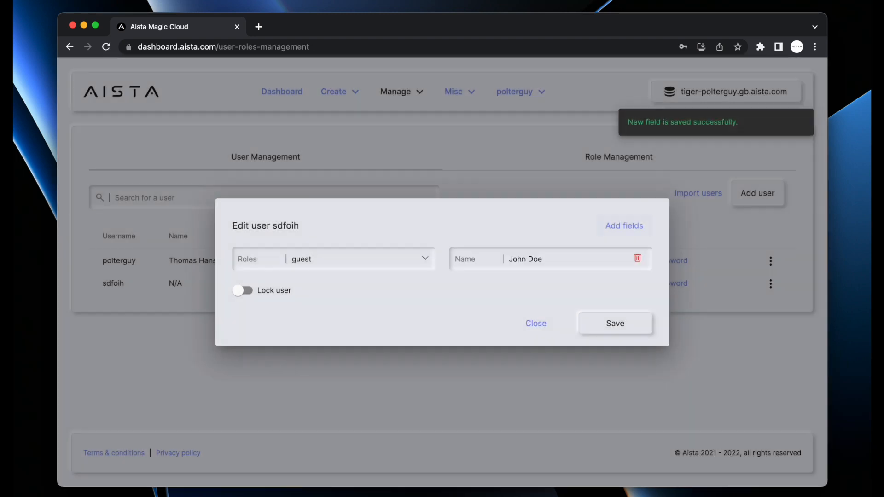
Add an e-mail field with the user's address, toggle Lock user on and off, and save
{"action": "left_click", "coordinate": [630, 232]}
{"action": "type", "text": "ail"}
{"action": "key", "text": "Tab"}
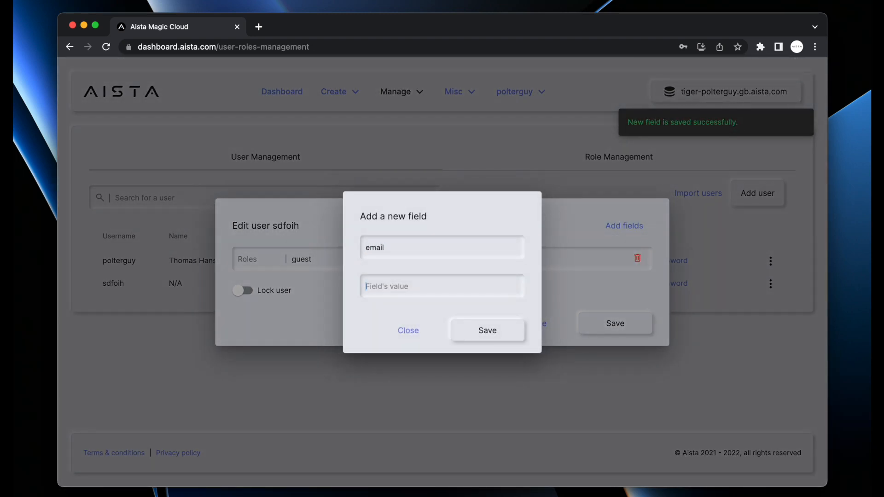
{"action": "type", "text": "john@doe.com"}
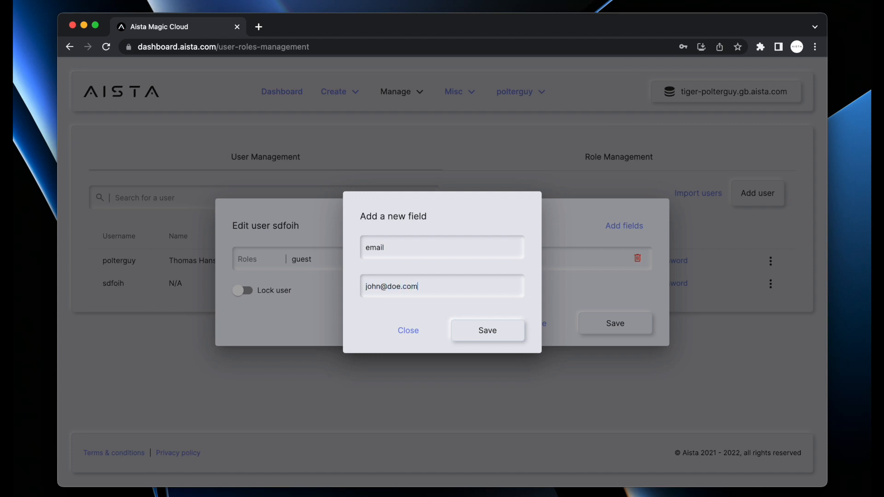
{"action": "key", "text": "Return"}
{"action": "left_click", "coordinate": [263, 312]}
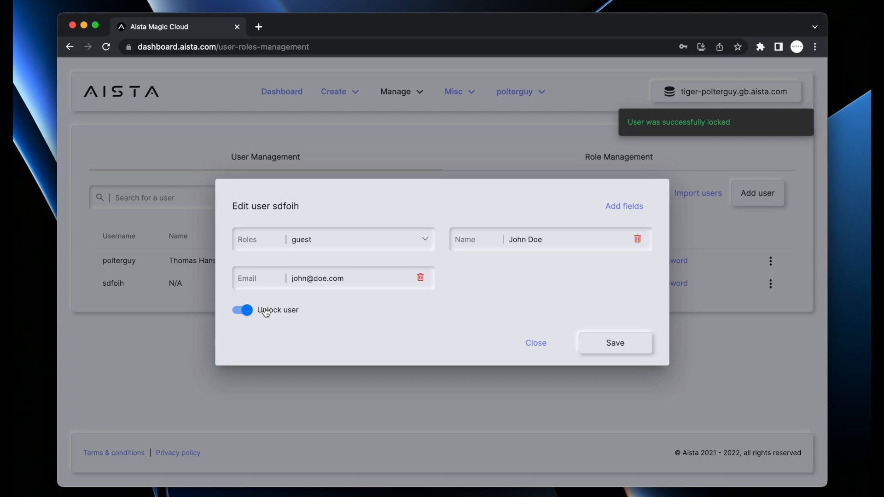
{"action": "left_click", "coordinate": [266, 313]}
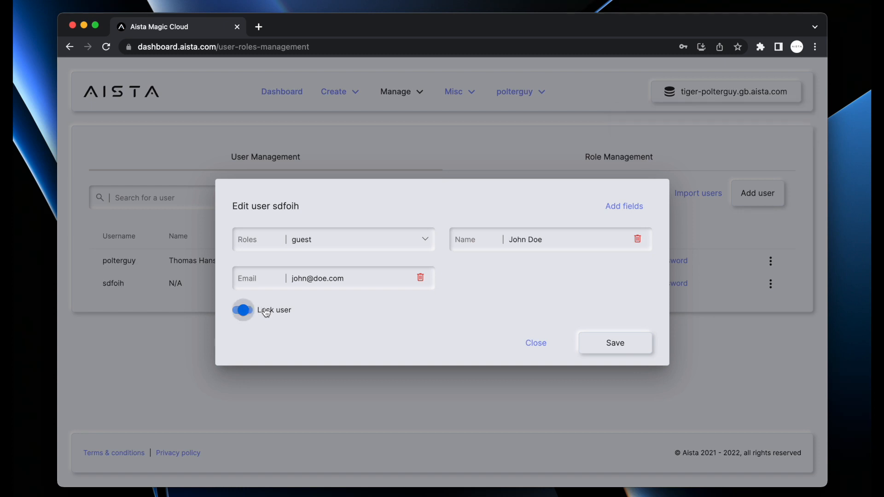
{"action": "left_click", "coordinate": [620, 343]}
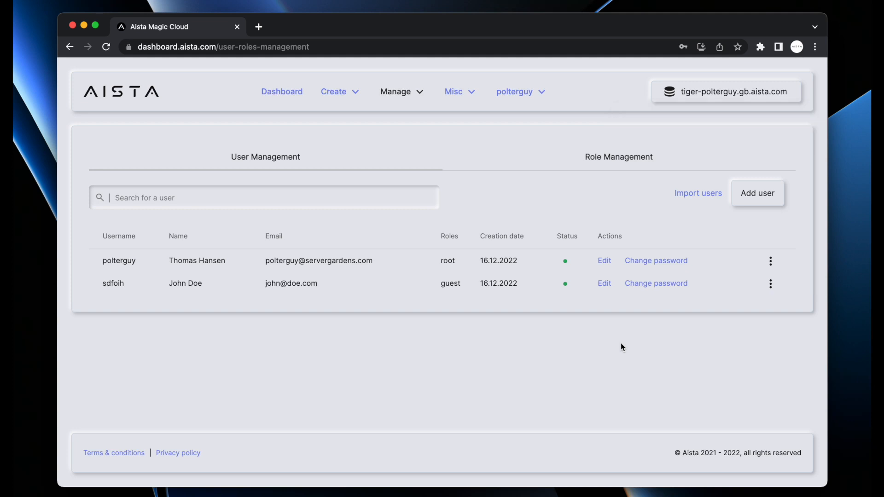
{"action": "left_click", "coordinate": [624, 163]}
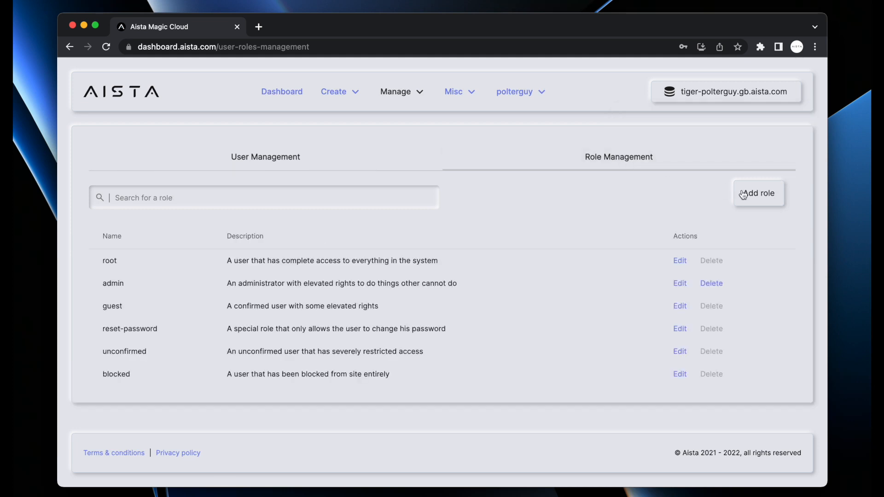
Create a role named foo, described 'This is the foo role', and save it
{"action": "left_click", "coordinate": [743, 194]}
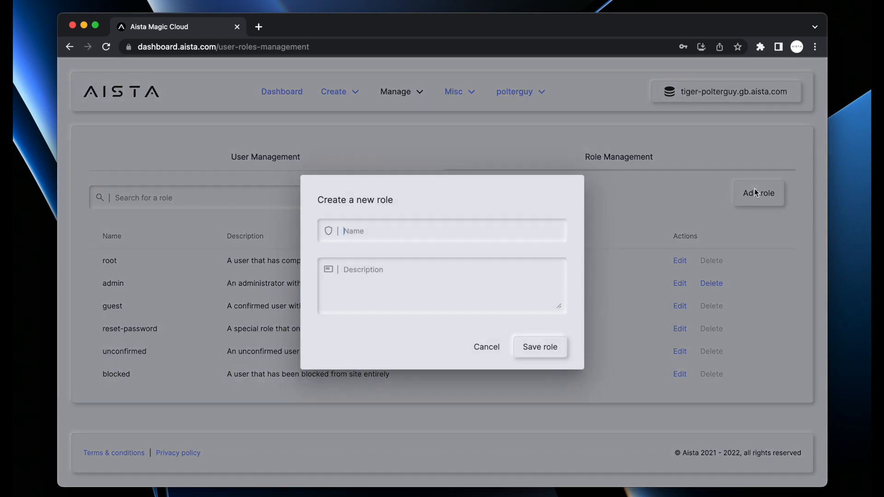
{"action": "type", "text": "foo"}
{"action": "type", "text": "This is the foo rol"}
{"action": "type", "text": "e"}
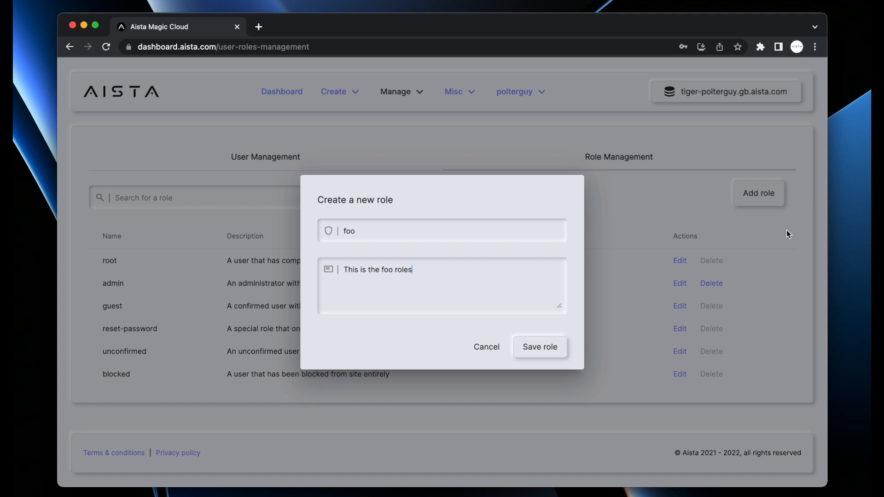
{"action": "left_click", "coordinate": [539, 349]}
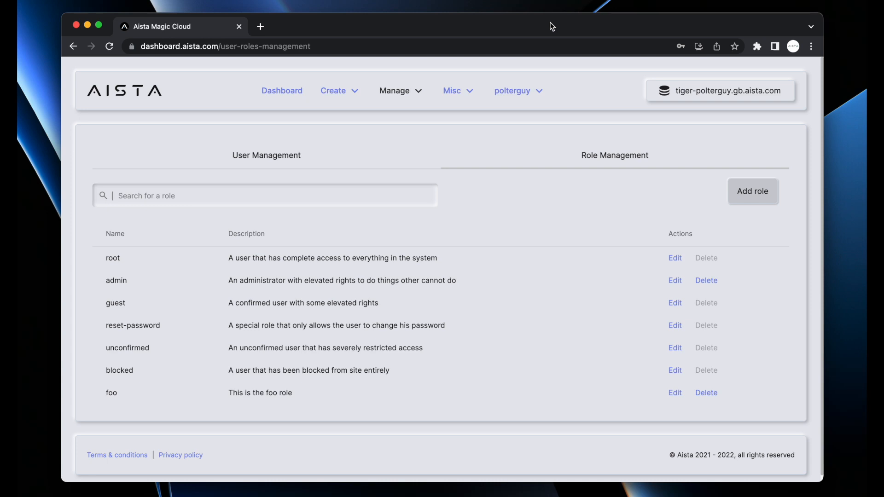
From the Endpoints list, test the modules/crm contacts-count endpoint, which returns 0
{"action": "left_click", "coordinate": [394, 91]}
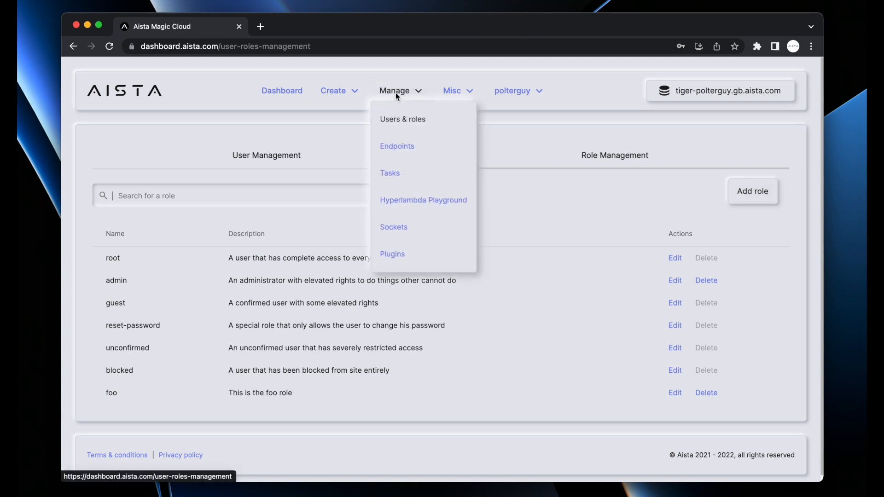
{"action": "left_click", "coordinate": [397, 147]}
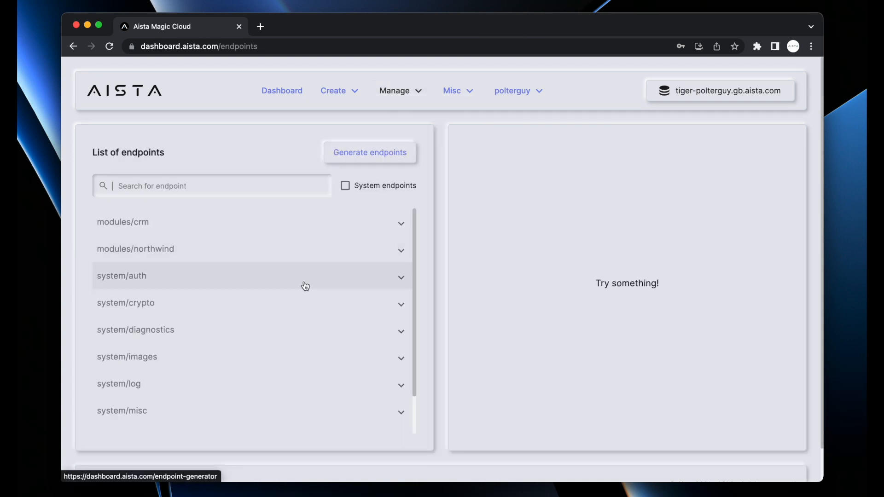
{"action": "left_click", "coordinate": [325, 224]}
{"action": "scroll", "coordinate": [323, 232], "scroll_direction": "down", "scroll_amount": 6}
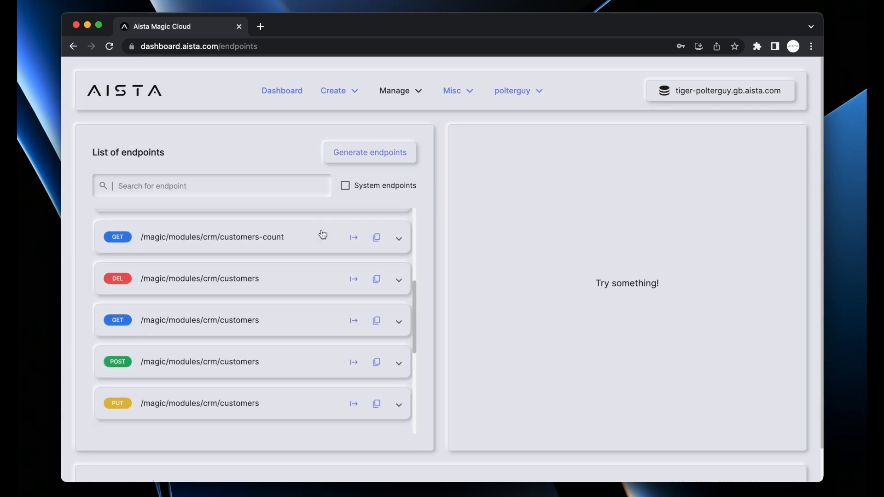
{"action": "scroll", "coordinate": [322, 234], "scroll_direction": "up", "scroll_amount": 6}
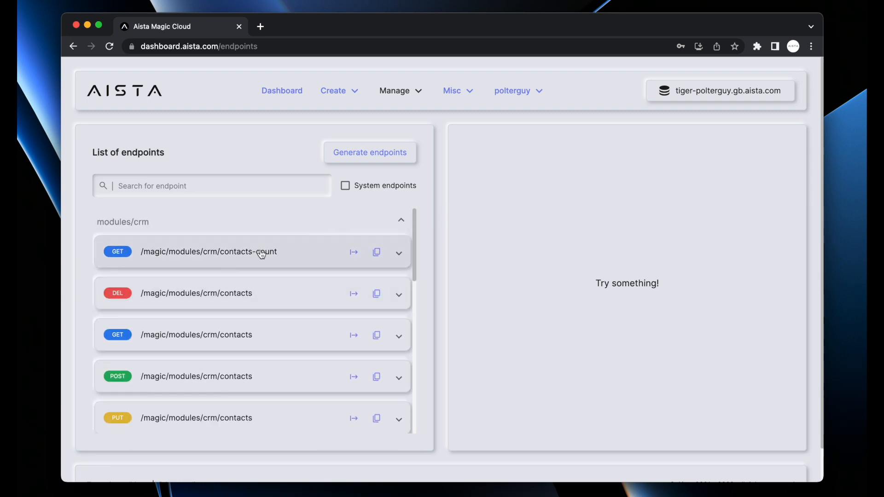
{"action": "left_click", "coordinate": [261, 254]}
{"action": "left_click", "coordinate": [354, 251]}
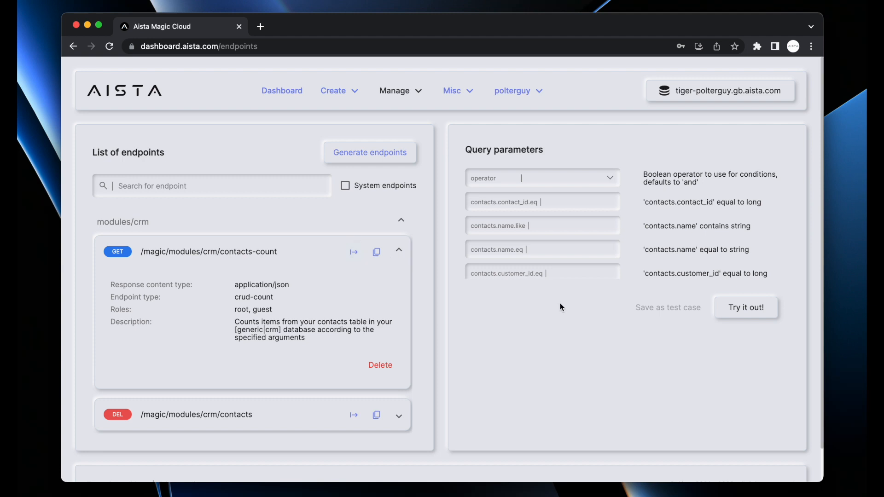
{"action": "scroll", "coordinate": [559, 302], "scroll_direction": "down", "scroll_amount": 1}
{"action": "left_click", "coordinate": [746, 268]}
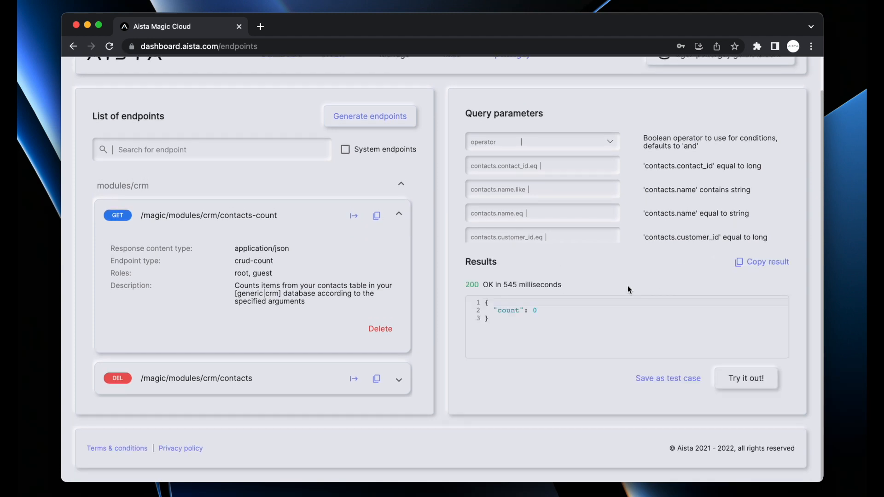
Test the modules/northwind Categories-count endpoint, which returns 8
{"action": "left_click", "coordinate": [262, 216]}
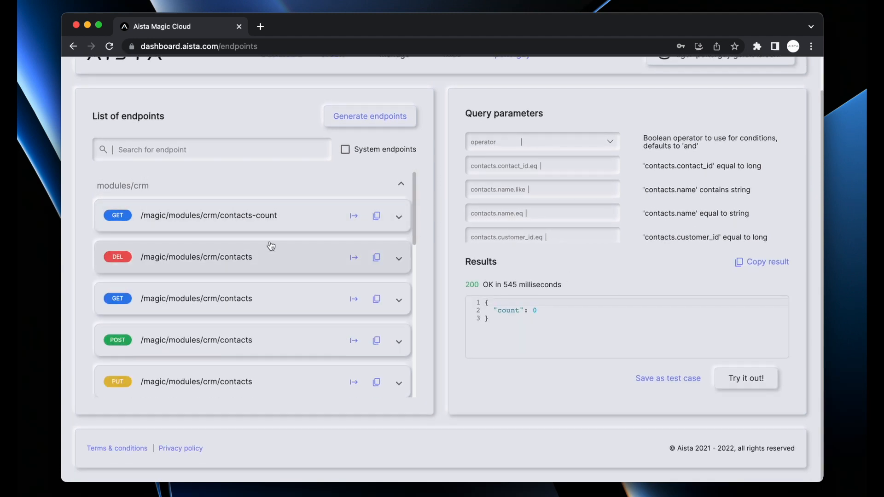
{"action": "left_click", "coordinate": [227, 189]}
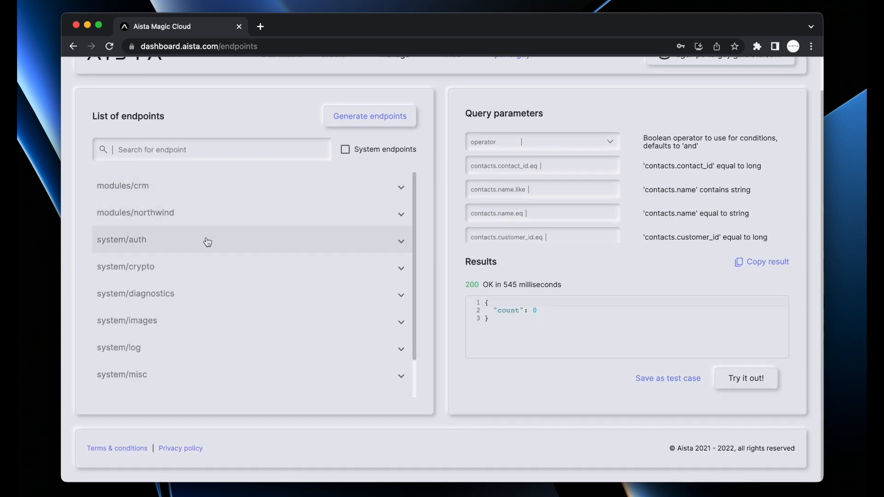
{"action": "left_click", "coordinate": [263, 214]}
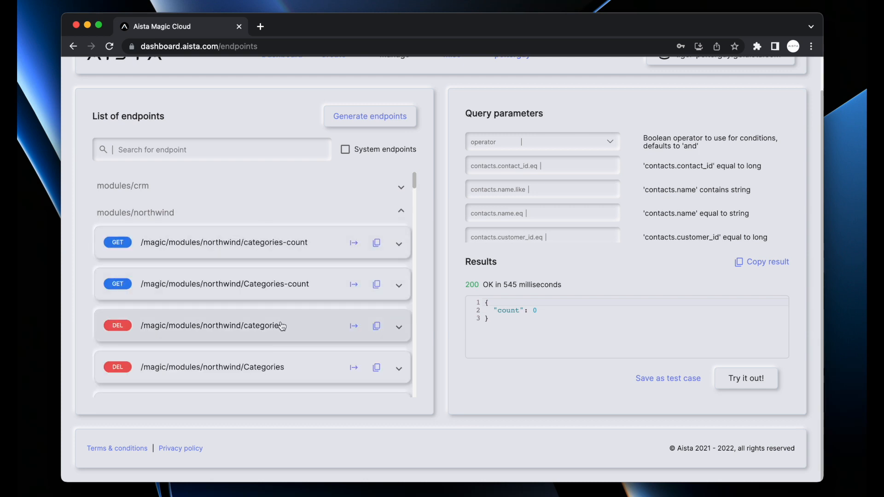
{"action": "left_click", "coordinate": [297, 291]}
{"action": "left_click", "coordinate": [745, 275]}
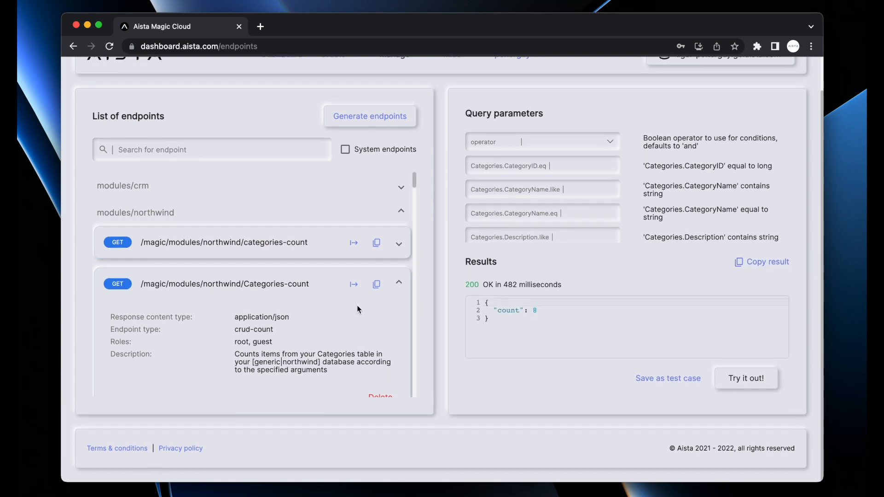
{"action": "left_click", "coordinate": [274, 280]}
Load the northwind GET categories read endpoint for testing
{"action": "scroll", "coordinate": [278, 301], "scroll_direction": "down", "scroll_amount": 4}
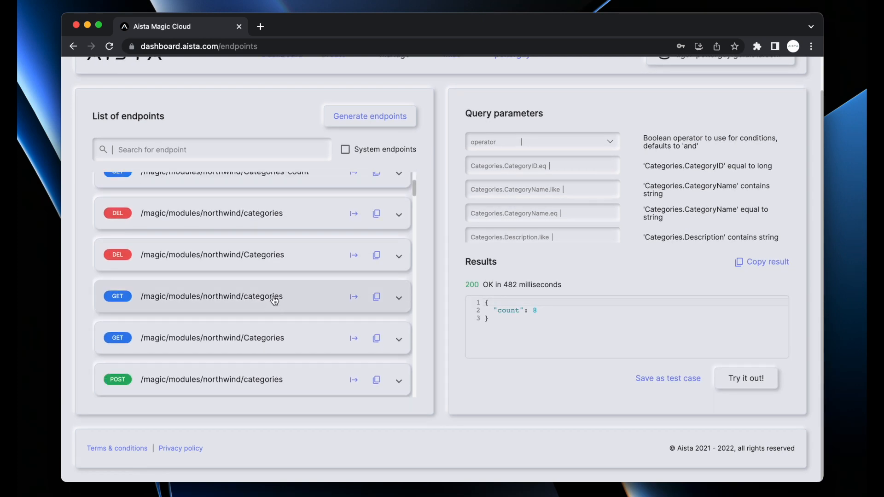
{"action": "left_click", "coordinate": [278, 298]}
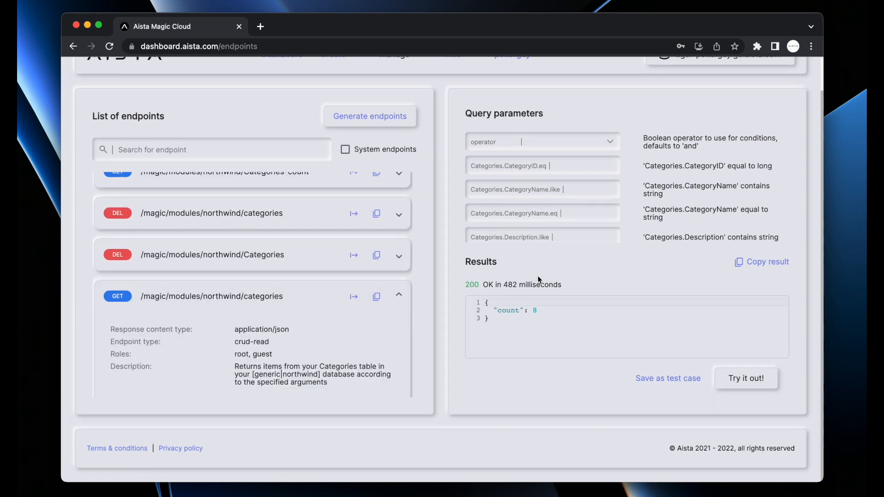
{"action": "left_click", "coordinate": [354, 296]}
Run the GET categories request and look through its JSON result
{"action": "left_click", "coordinate": [745, 272]}
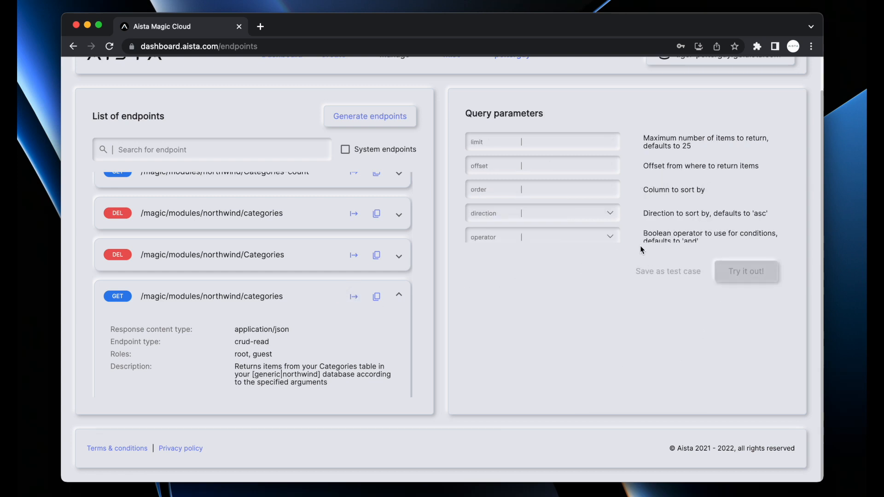
{"action": "scroll", "coordinate": [562, 318], "scroll_direction": "down", "scroll_amount": 2}
{"action": "scroll", "coordinate": [564, 320], "scroll_direction": "up", "scroll_amount": 2}
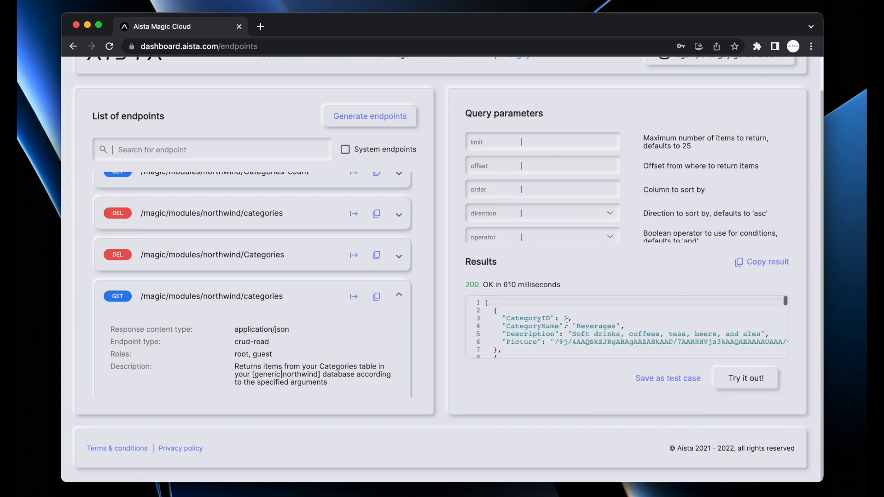
{"action": "scroll", "coordinate": [567, 320], "scroll_direction": "down", "scroll_amount": 2}
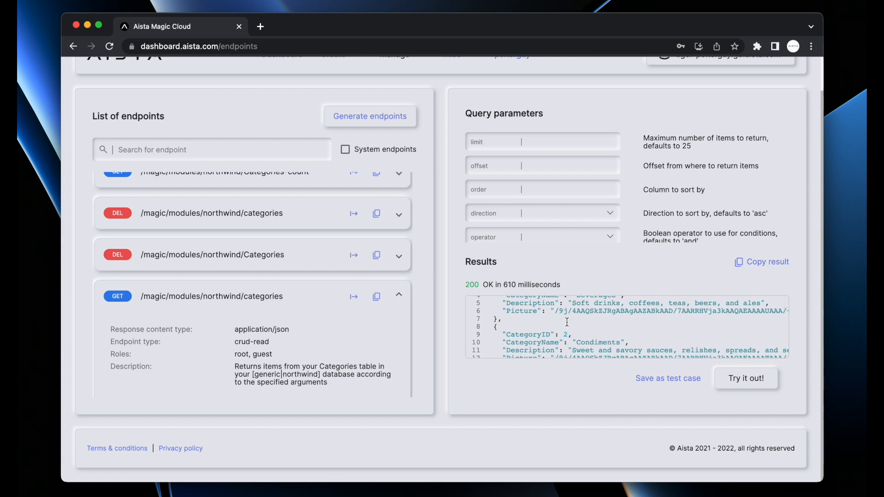
{"action": "scroll", "coordinate": [567, 320], "scroll_direction": "up", "scroll_amount": 2}
{"action": "left_click", "coordinate": [248, 303]}
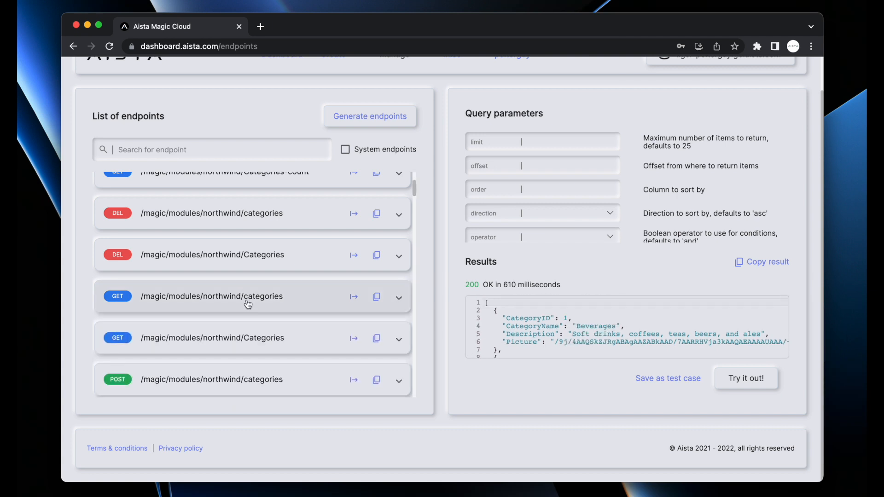
{"action": "left_click", "coordinate": [248, 304]}
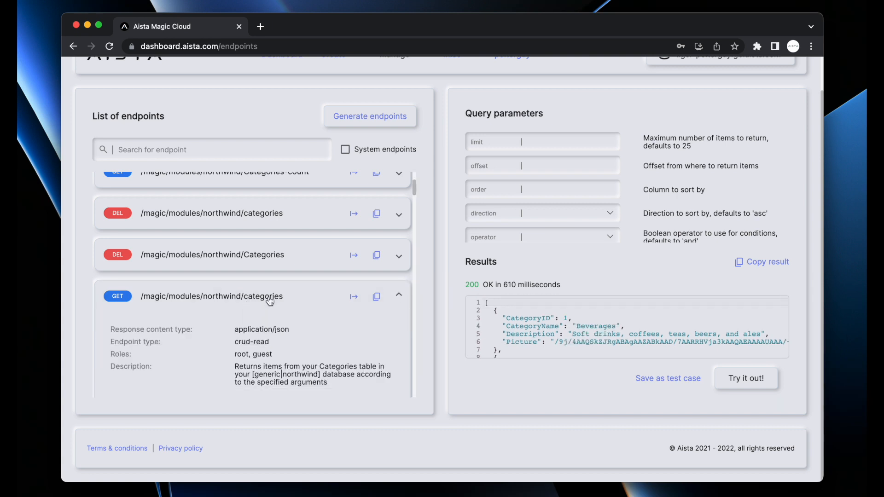
Reset the categories test form and rerun it: 200 OK, categories through Seafood (CategoryID 8)
{"action": "left_click", "coordinate": [354, 296]}
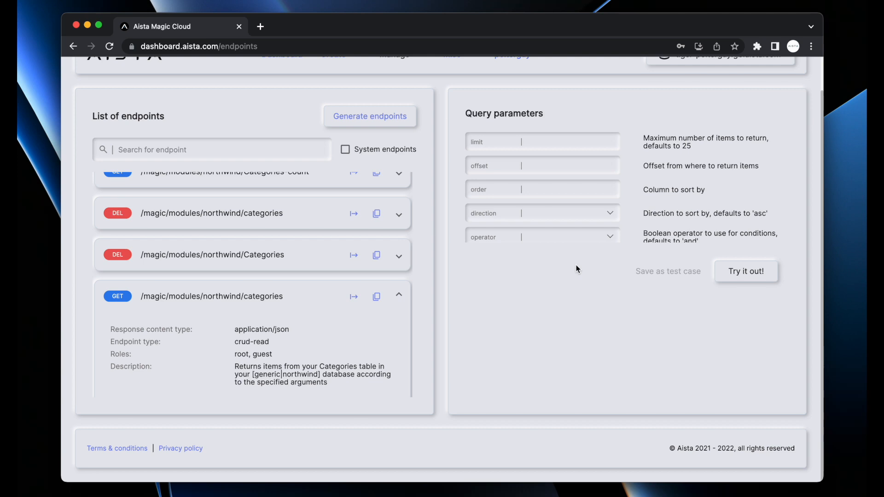
{"action": "scroll", "coordinate": [689, 211], "scroll_direction": "down", "scroll_amount": 4}
{"action": "scroll", "coordinate": [689, 211], "scroll_direction": "down", "scroll_amount": 2}
{"action": "scroll", "coordinate": [687, 207], "scroll_direction": "up", "scroll_amount": 6}
{"action": "scroll", "coordinate": [687, 206], "scroll_direction": "down", "scroll_amount": 6}
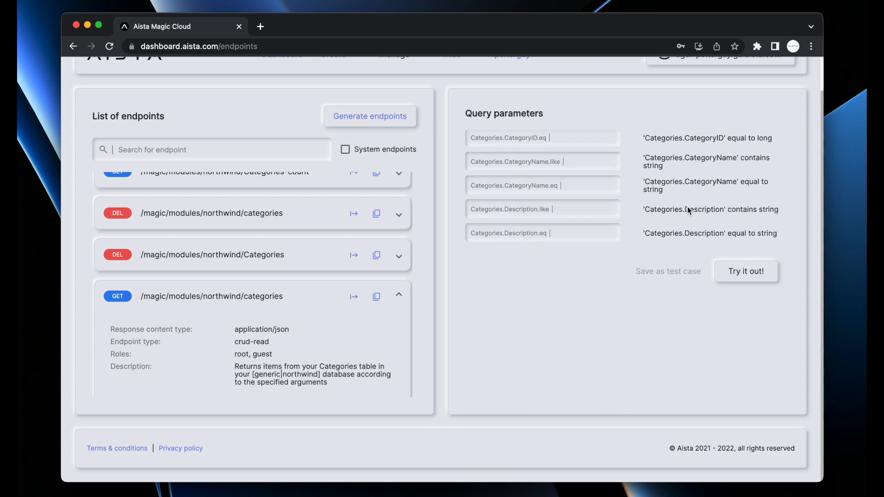
{"action": "scroll", "coordinate": [687, 207], "scroll_direction": "up", "scroll_amount": 6}
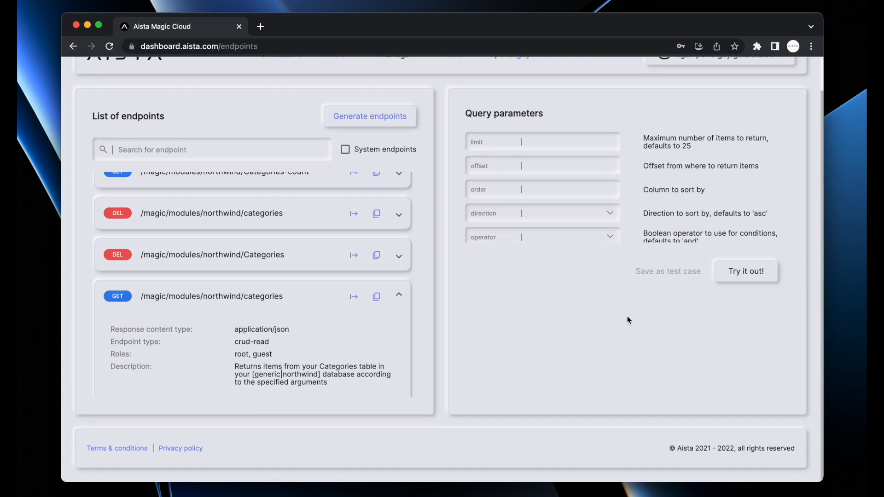
{"action": "left_click", "coordinate": [761, 274]}
{"action": "scroll", "coordinate": [610, 313], "scroll_direction": "down", "scroll_amount": 10}
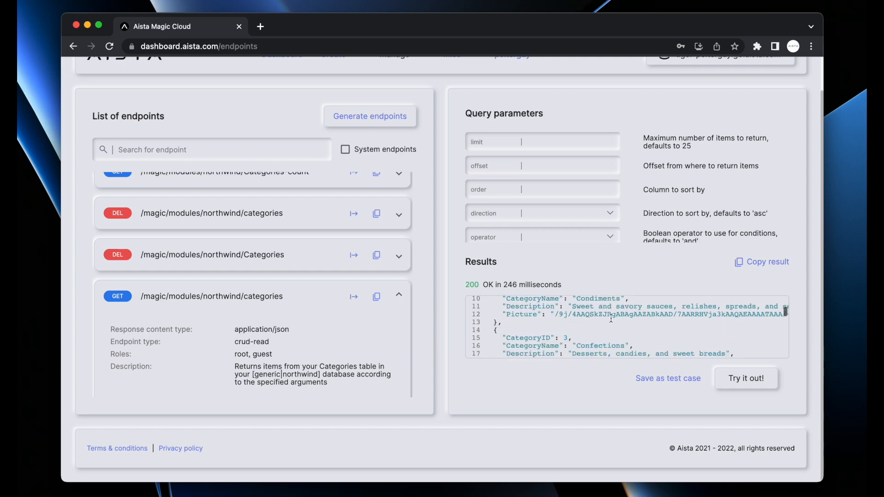
{"action": "scroll", "coordinate": [611, 318], "scroll_direction": "right", "scroll_amount": 1}
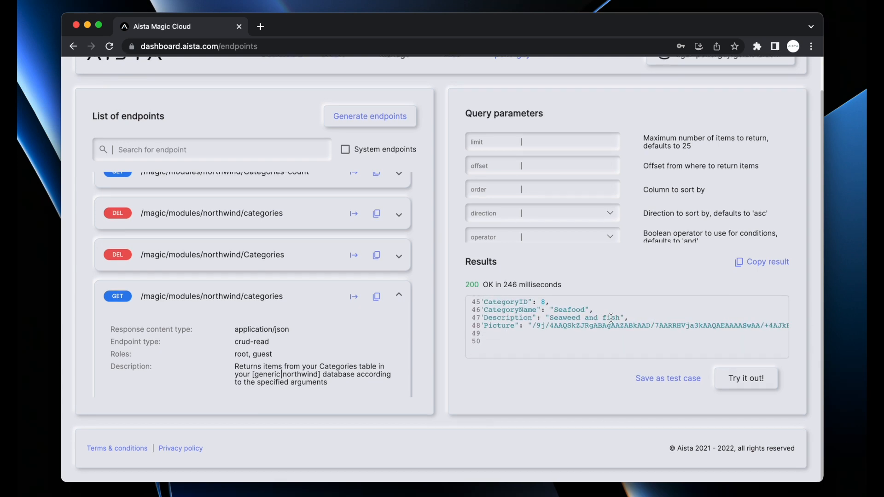
{"action": "scroll", "coordinate": [611, 318], "scroll_direction": "left", "scroll_amount": 2}
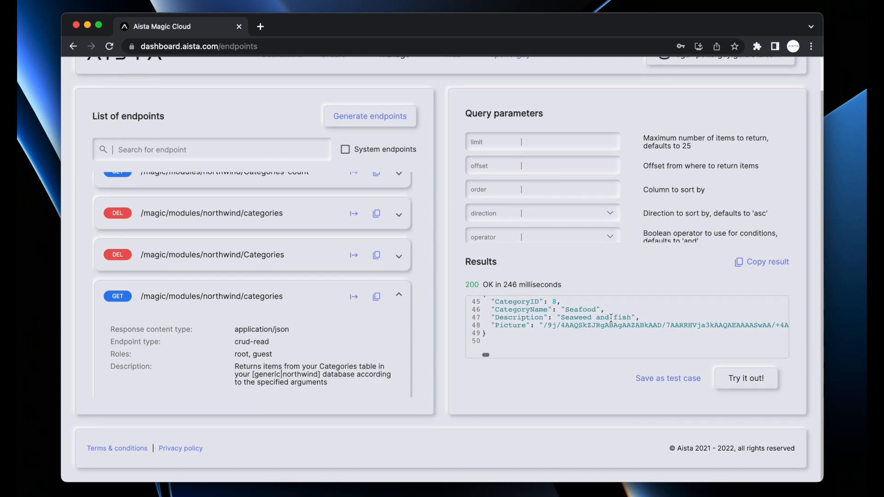
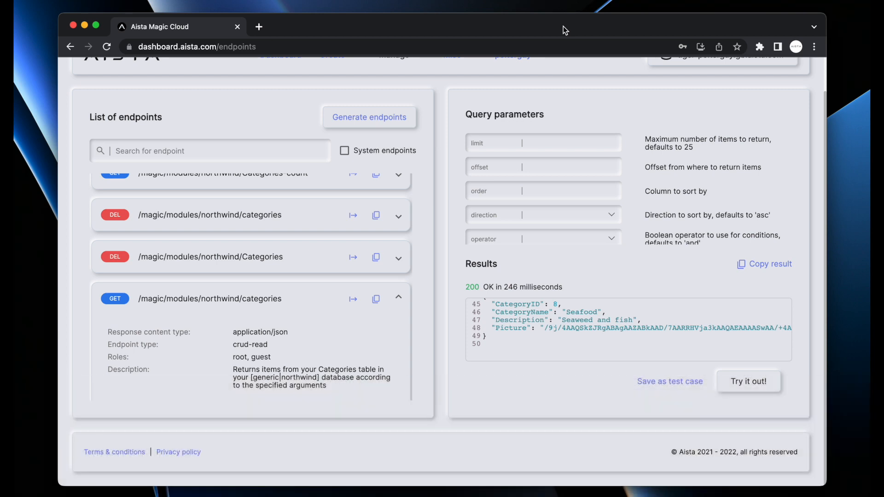
Scroll back to the top of the Endpoints page and bring up the Manage menu
{"action": "scroll", "coordinate": [453, 137], "scroll_direction": "up", "scroll_amount": 2}
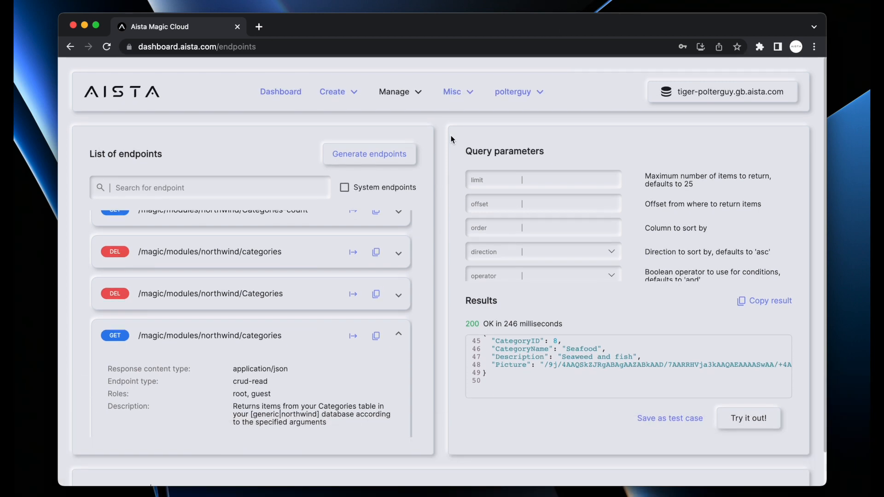
{"action": "left_click", "coordinate": [395, 92]}
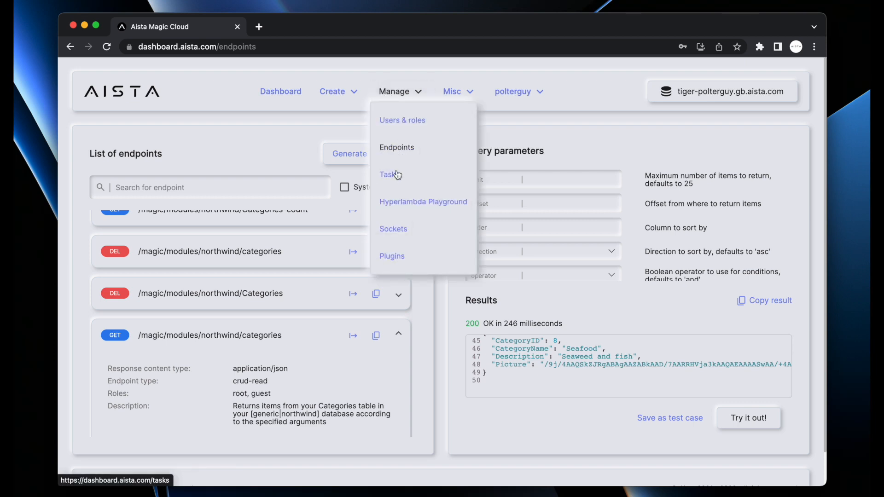
Open Tasks and draft a foo task described 'This is the foo task', then cancel it
{"action": "left_click", "coordinate": [395, 174]}
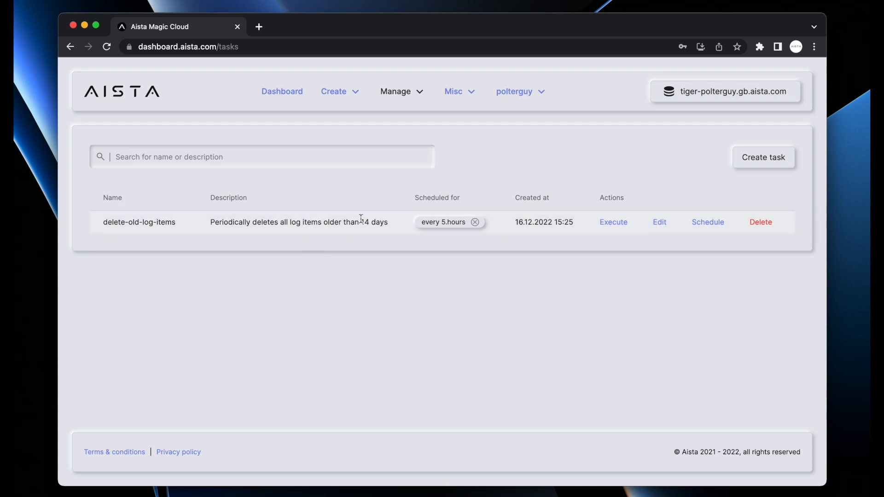
{"action": "left_click", "coordinate": [750, 168]}
{"action": "type", "text": "foolog.info:Hello world from task"}
{"action": "key", "text": "super+shift+Left"}
{"action": "key", "text": "BackSpace"}
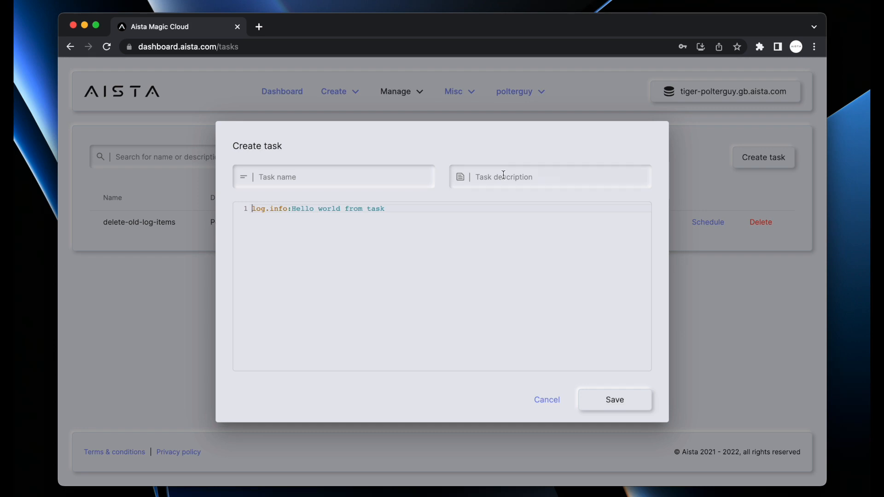
{"action": "type", "text": "foo"}
{"action": "key", "text": "Tab"}
{"action": "type", "text": "This is the foo task"}
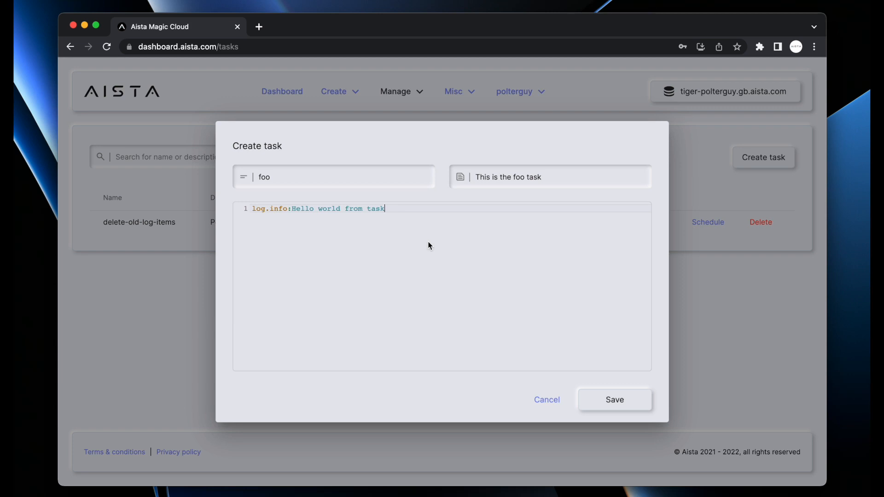
{"action": "key", "text": "ctrl+space"}
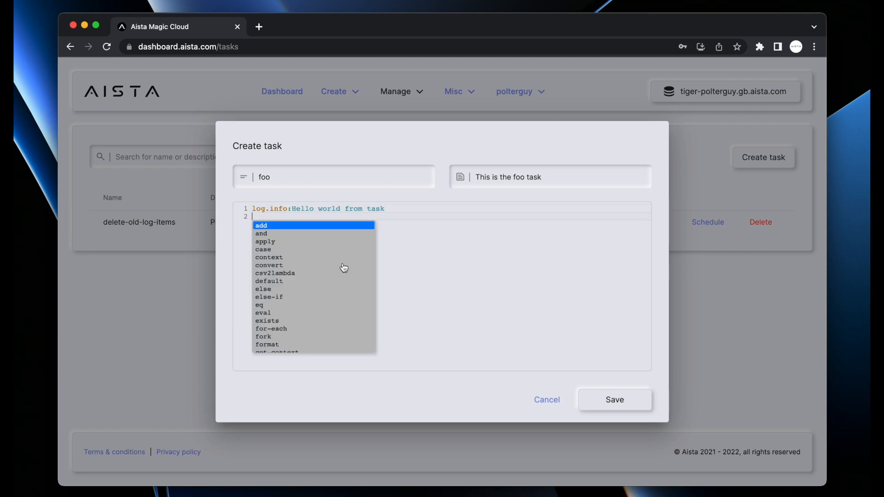
{"action": "scroll", "coordinate": [313, 278], "scroll_direction": "down", "scroll_amount": 5}
{"action": "scroll", "coordinate": [315, 279], "scroll_direction": "up", "scroll_amount": 5}
{"action": "key", "text": "Escape"}
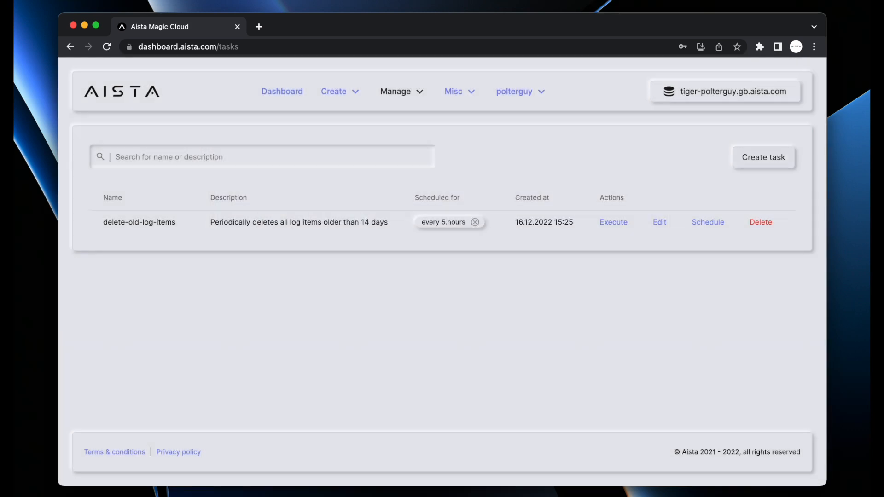
Create and save a task named foo with description 'sdfoihsdfg'
{"action": "left_click", "coordinate": [769, 159]}
{"action": "type", "text": "foo"}
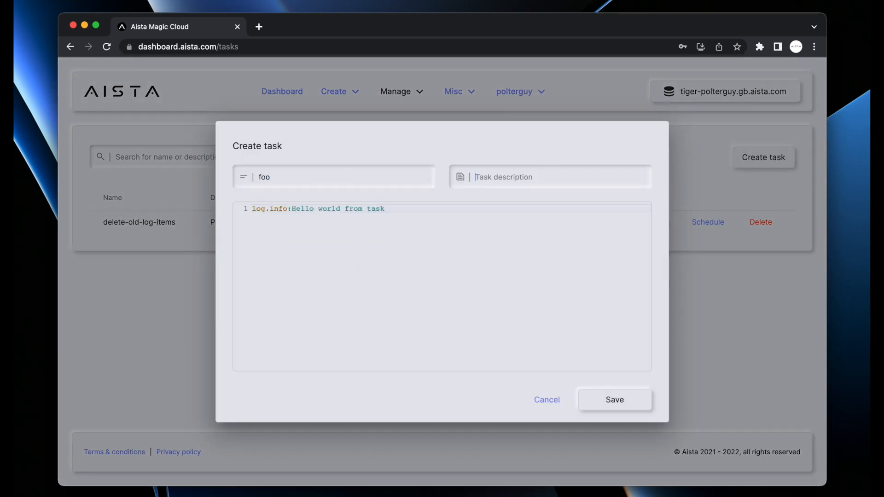
{"action": "key", "text": "Tab"}
{"action": "type", "text": "sdfoihsdfg"}
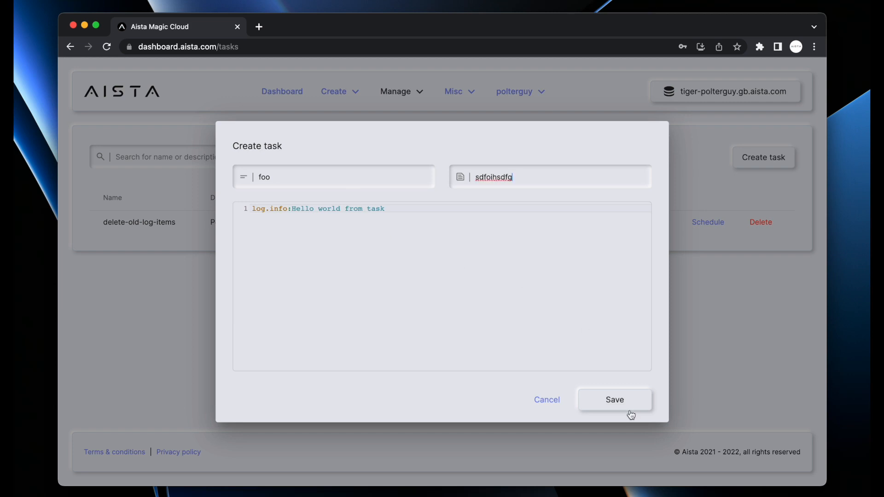
{"action": "left_click", "coordinate": [628, 411]}
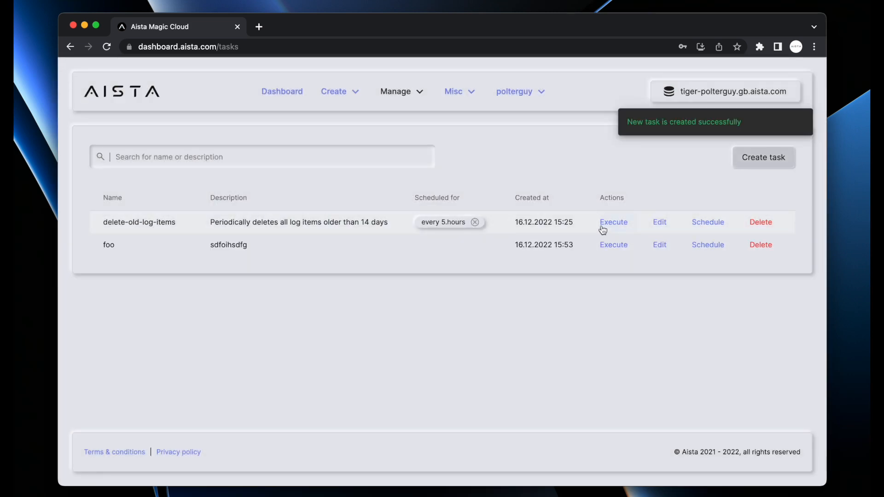
Execute foo, check log entry 218 'Hello world from task', then go back to tasks
{"action": "left_click", "coordinate": [618, 248]}
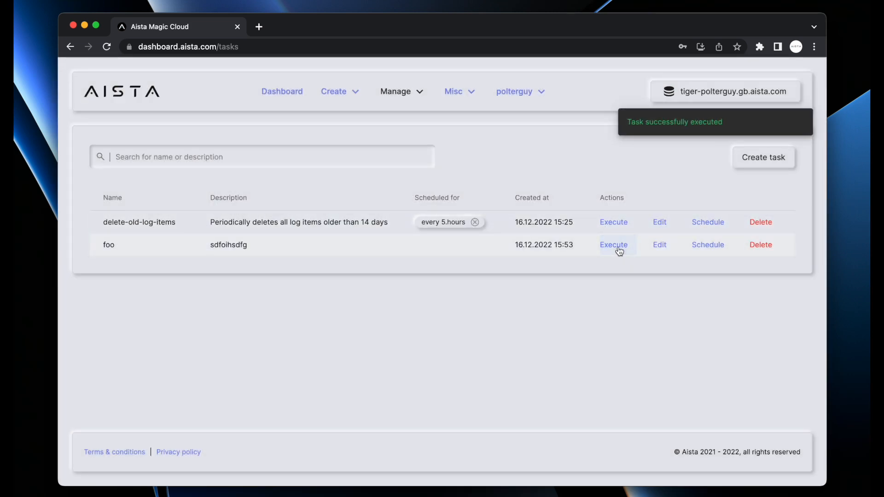
{"action": "left_click", "coordinate": [460, 93]}
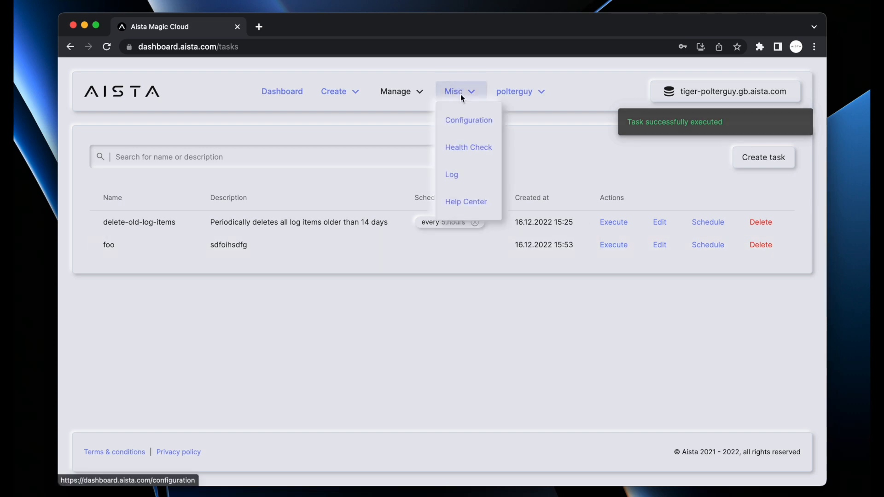
{"action": "left_click", "coordinate": [457, 173]}
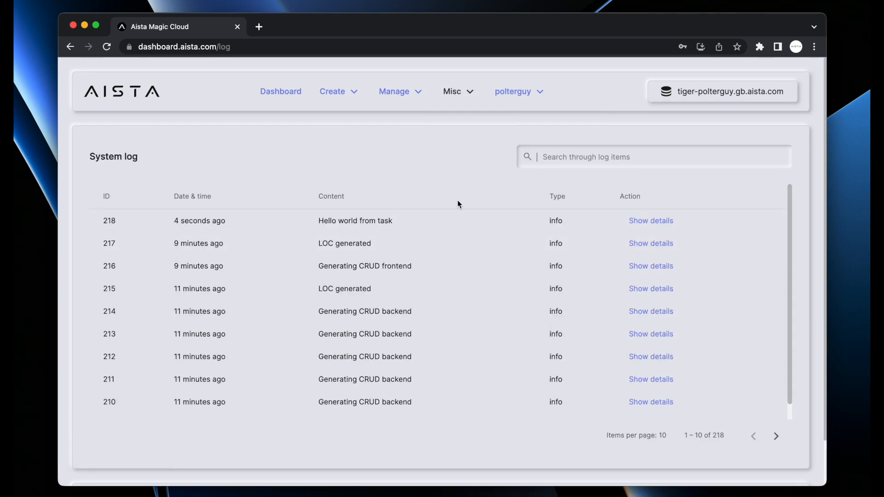
{"action": "left_click", "coordinate": [650, 221]}
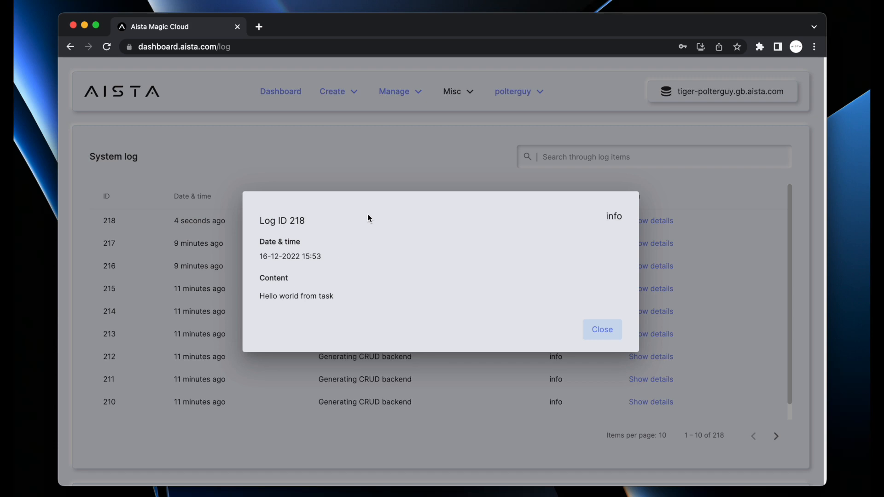
{"action": "left_click", "coordinate": [359, 146]}
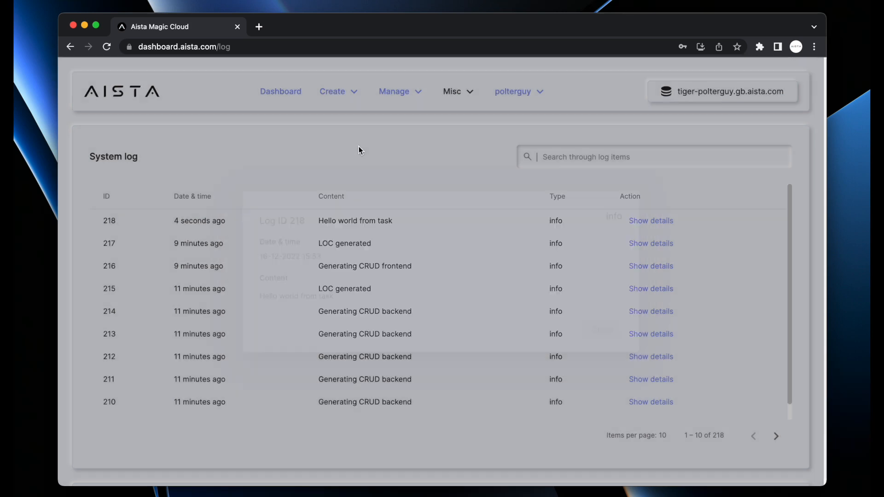
{"action": "key", "text": "super+bracketleft"}
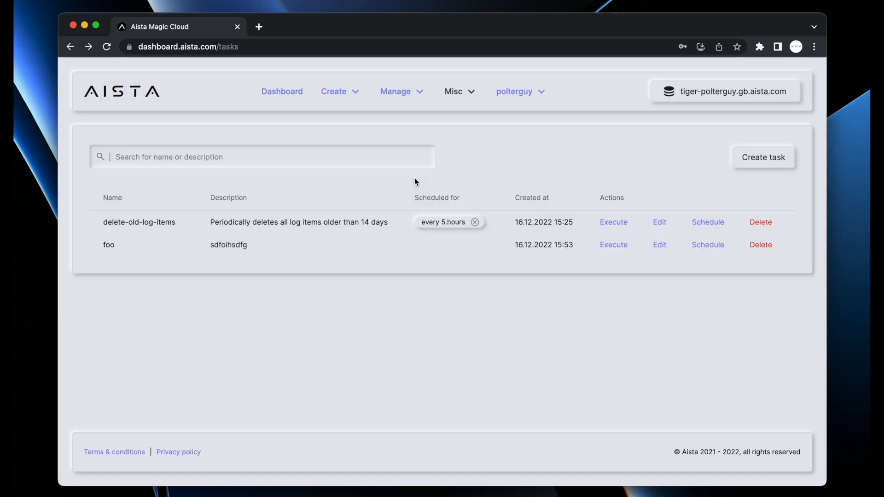
Give the foo task a repeated schedule of every 5 months
{"action": "left_click", "coordinate": [708, 245]}
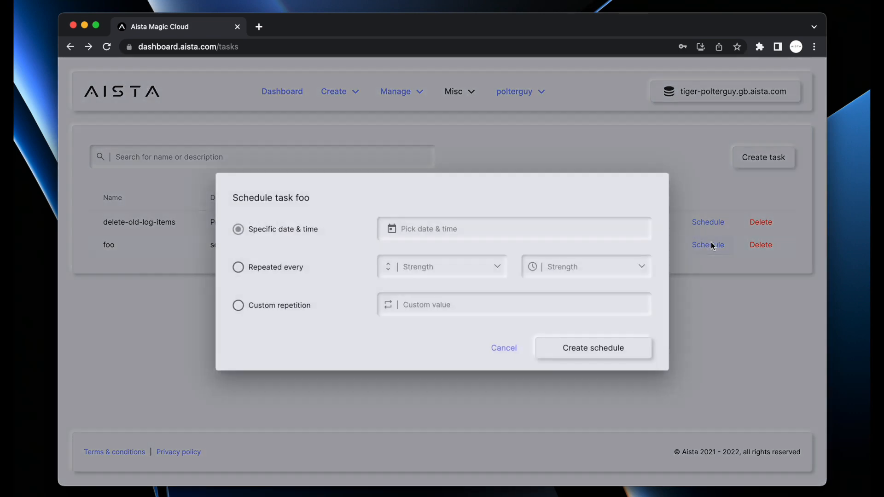
{"action": "left_click", "coordinate": [454, 228]}
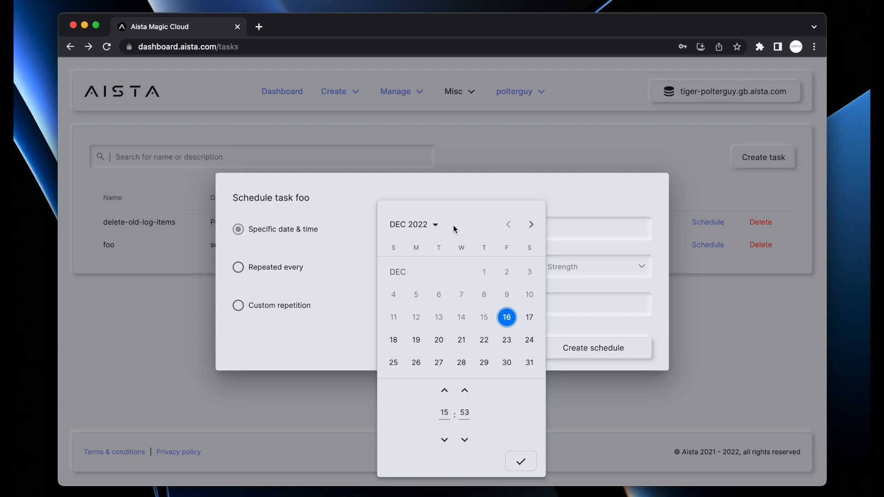
{"action": "key", "text": "Escape"}
{"action": "left_click", "coordinate": [282, 275]}
{"action": "left_click", "coordinate": [438, 267]}
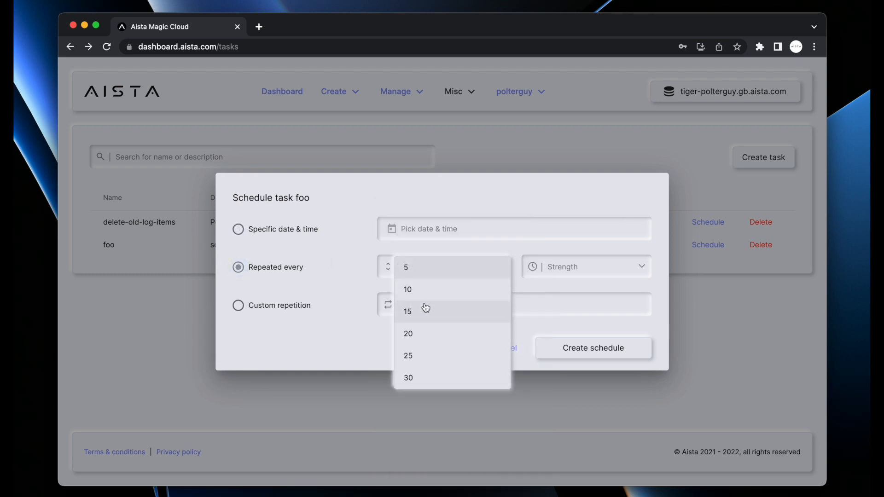
{"action": "left_click", "coordinate": [417, 376]}
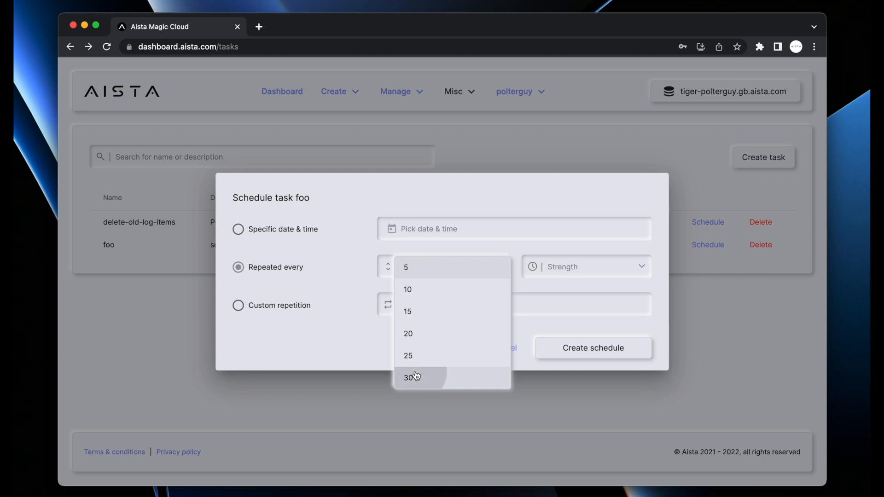
{"action": "left_click", "coordinate": [598, 267]}
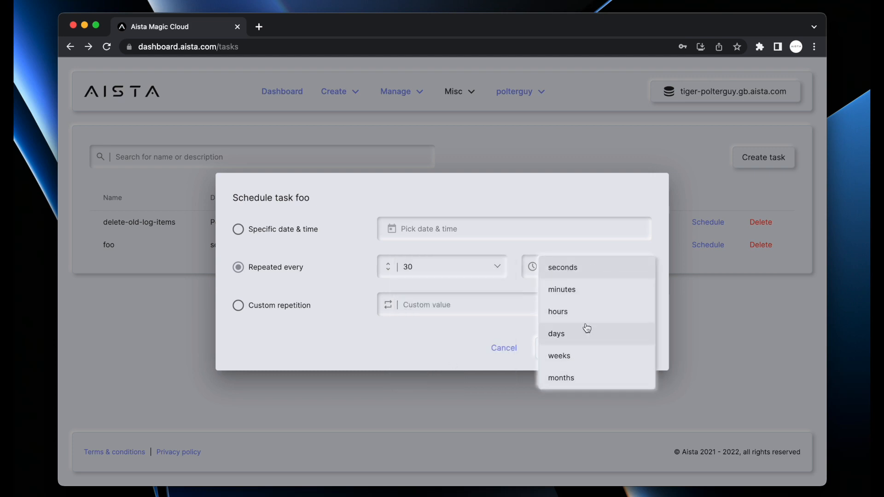
{"action": "left_click", "coordinate": [571, 378]}
{"action": "left_click", "coordinate": [474, 266]}
{"action": "left_click", "coordinate": [442, 154]}
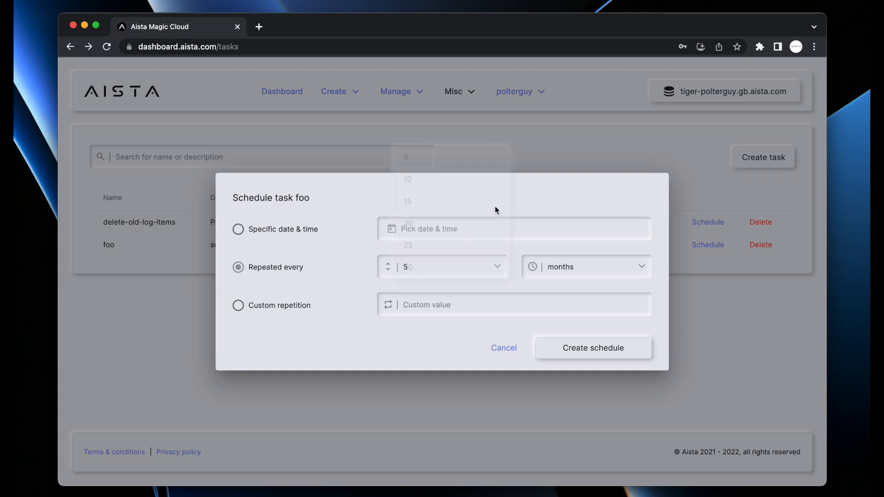
{"action": "left_click", "coordinate": [593, 351]}
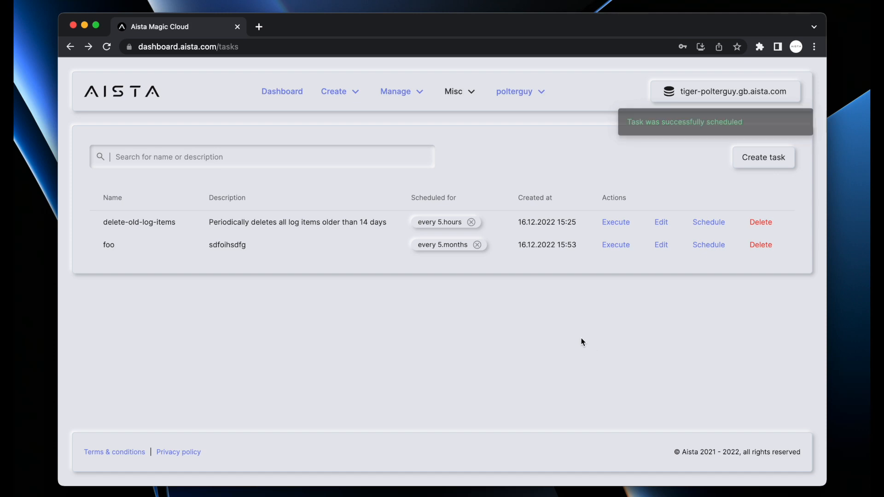
Start a custom foo schedule of 01.05.23.59.59, expanding months to 01|03|05|07|09|11
{"action": "left_click", "coordinate": [705, 246]}
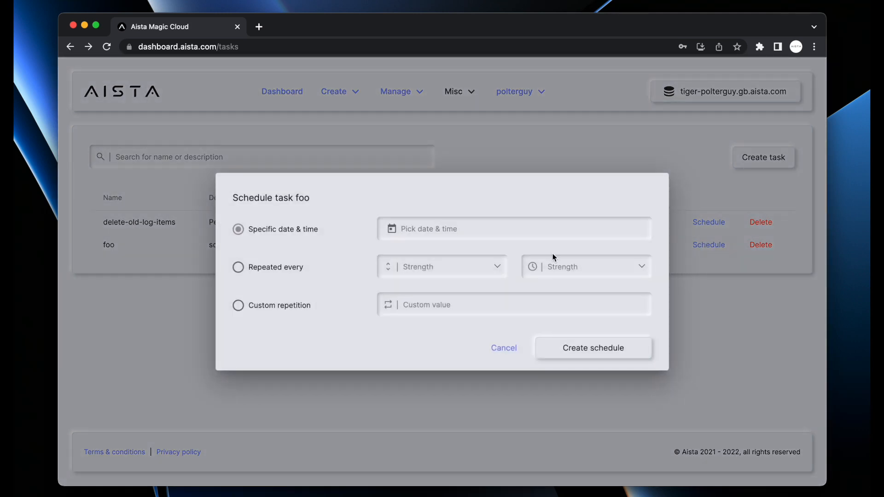
{"action": "left_click", "coordinate": [265, 304]}
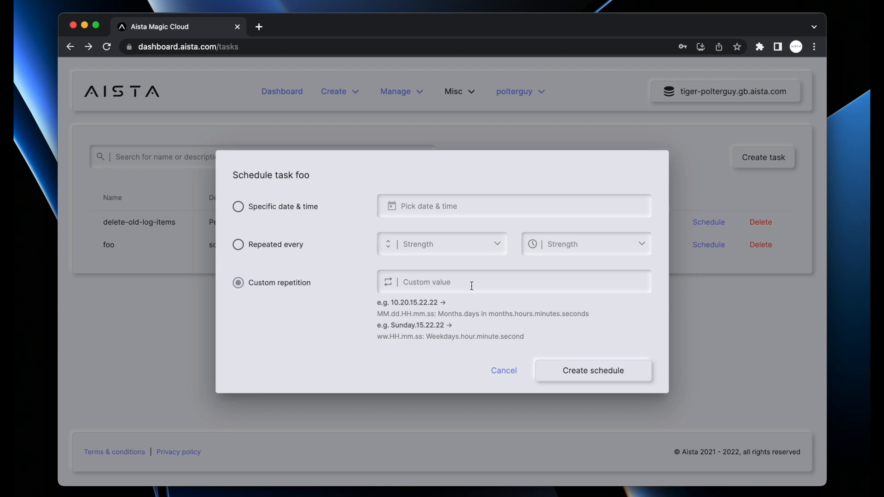
{"action": "type", "text": "01.05.23.59.59"}
{"action": "key", "text": "ctrl+a"}
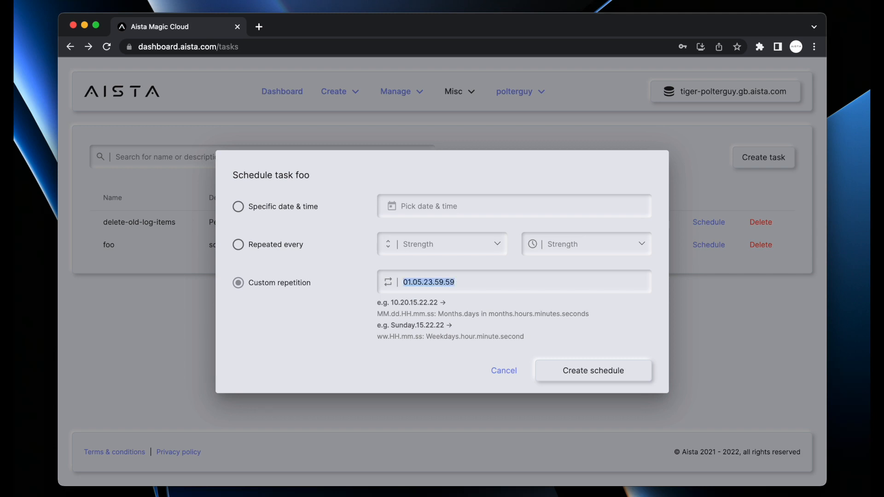
{"action": "key", "text": "Left"}
{"action": "key", "text": "shift+Right"}
{"action": "key", "text": "Right"}
{"action": "key", "text": "Right"}
{"action": "key", "text": "shift+Right"}
{"action": "key", "text": "shift+Right"}
{"action": "key", "text": "Right"}
{"action": "key", "text": "Right"}
{"action": "key", "text": "shift+Right"}
{"action": "key", "text": "shift+Right"}
{"action": "key", "text": "shift+Right"}
{"action": "key", "text": "shift+Right"}
{"action": "key", "text": "shift+Right"}
{"action": "key", "text": "shift+Right"}
{"action": "key", "text": "shift+Right"}
{"action": "key", "text": "shift+Right"}
{"action": "key", "text": "Up"}
{"action": "key", "text": "shift+Right"}
{"action": "key", "text": "shift+Right"}
{"action": "key", "text": "Right"}
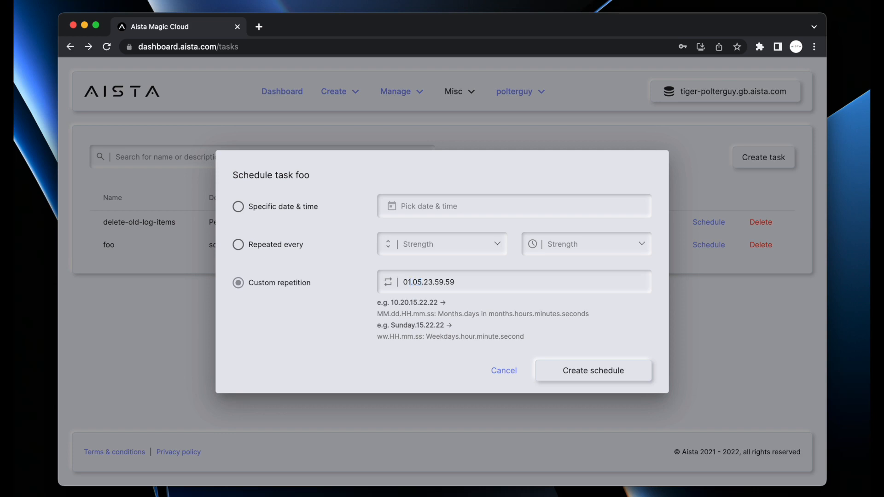
{"action": "type", "text": "|"}
{"action": "type", "text": "03|"}
{"action": "type", "text": "05|0"}
{"action": "type", "text": "7"}
{"action": "type", "text": "|09"}
{"action": "type", "text": "|11"}
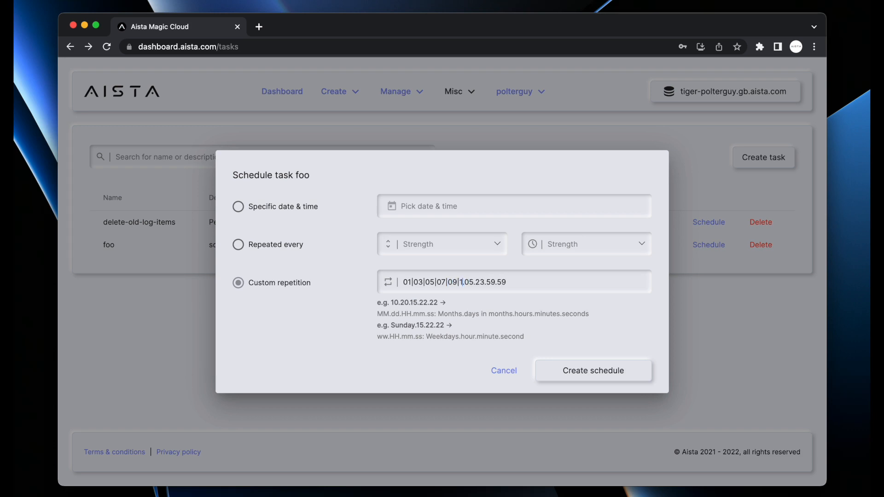
Add day 25 so the pattern reads 01|03|05|07|09|11.05|25.23.59.59, and save it
{"action": "key", "text": "shift+super+Left"}
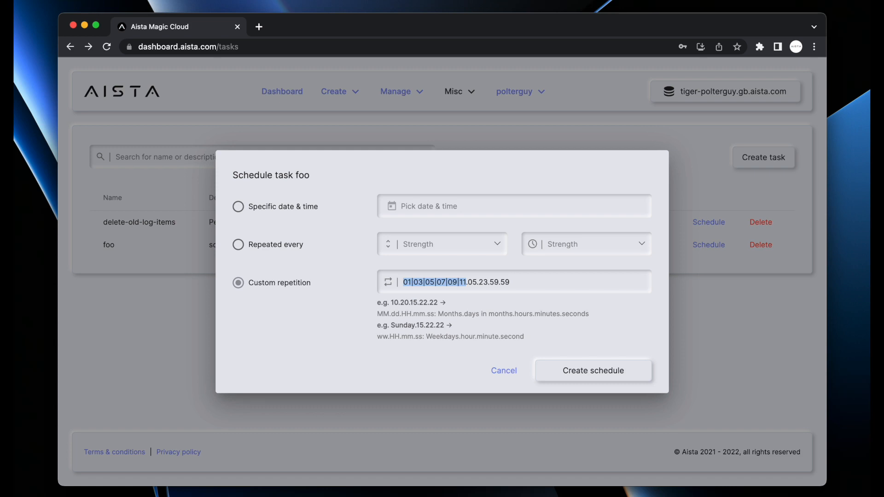
{"action": "key", "text": "Right"}
{"action": "key", "text": "Right"}
{"action": "key", "text": "shift+Right"}
{"action": "key", "text": "shift+Right"}
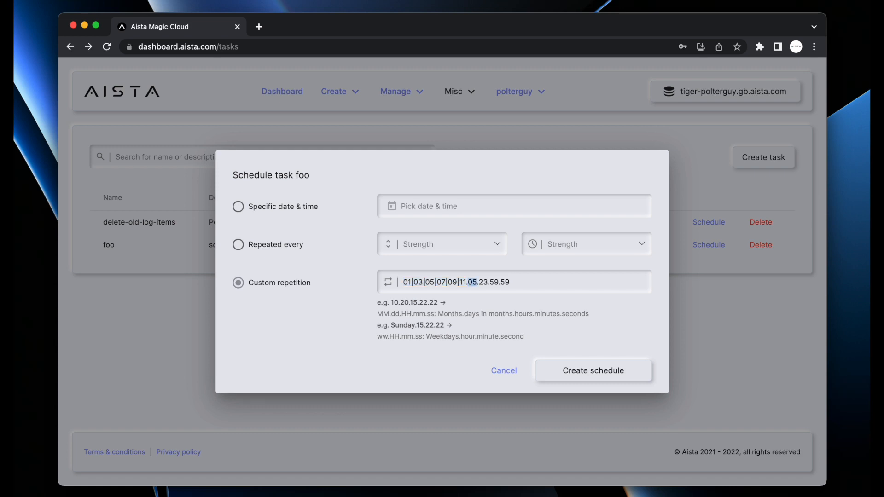
{"action": "key", "text": "Right"}
{"action": "type", "text": "|25"}
{"action": "key", "text": "shift+Left"}
{"action": "key", "text": "shift+Left"}
{"action": "key", "text": "shift+Left"}
{"action": "key", "text": "shift+Left"}
{"action": "key", "text": "shift+Left"}
{"action": "key", "text": "Right"}
{"action": "key", "text": "Right"}
{"action": "key", "text": "shift+End"}
{"action": "key", "text": "Right"}
{"action": "left_click", "coordinate": [598, 372]}
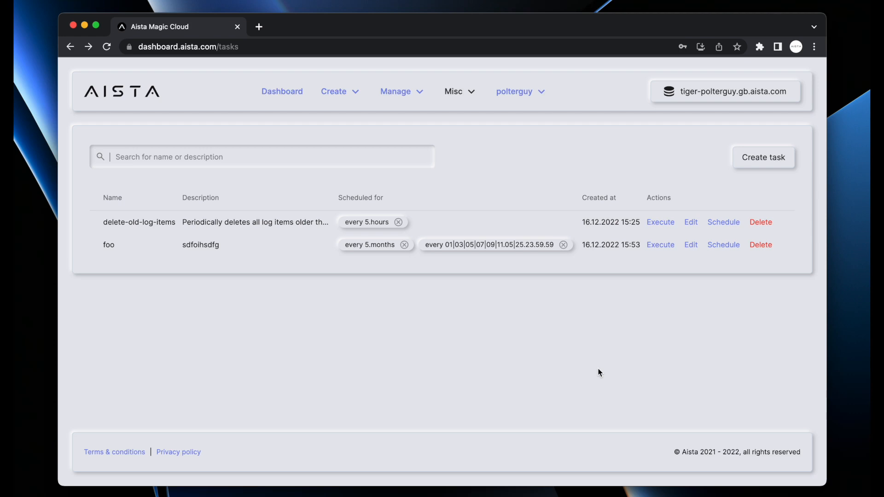
Delete foo's schedule and then the foo task itself, confirming both deletions
{"action": "left_click", "coordinate": [563, 244]}
{"action": "left_click", "coordinate": [545, 318]}
{"action": "left_click", "coordinate": [773, 247]}
{"action": "left_click", "coordinate": [544, 311]}
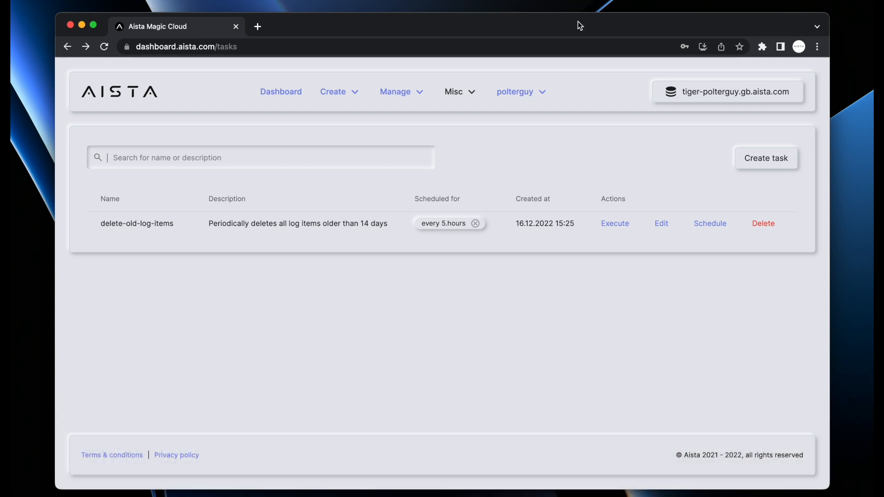
In a new tab, load aista.com/hyperlambda and scroll down the page
{"action": "key", "text": "super+t"}
{"action": "type", "text": "aista"}
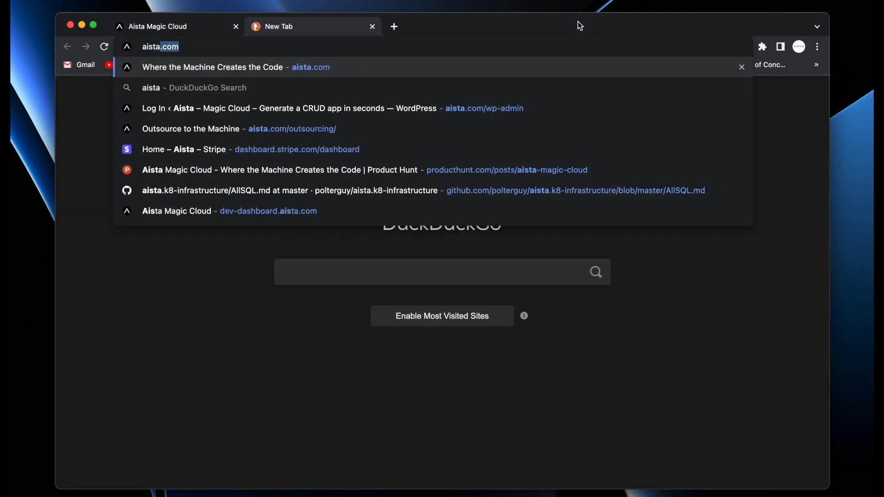
{"action": "type", "text": ".com/"}
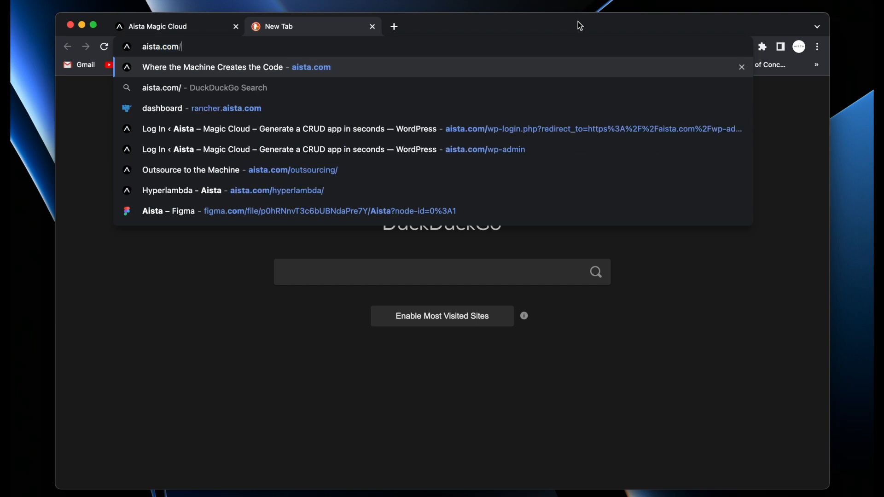
{"action": "type", "text": "hyperlambda"}
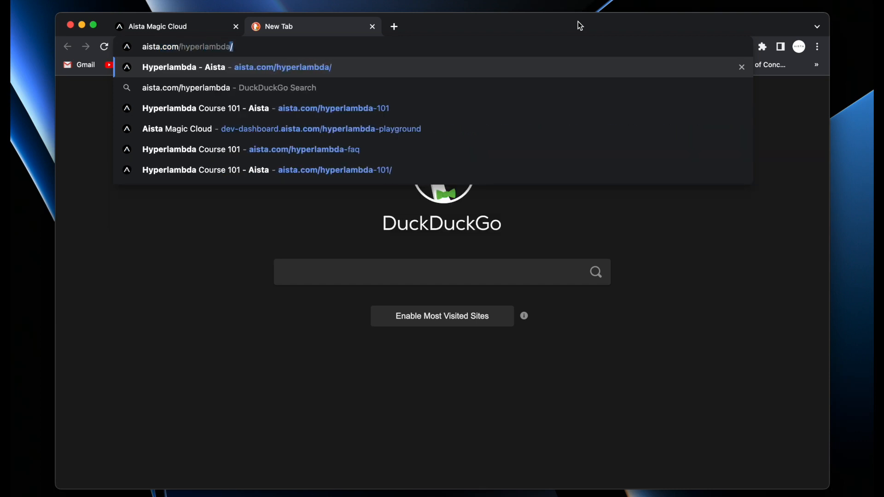
{"action": "key", "text": "Return"}
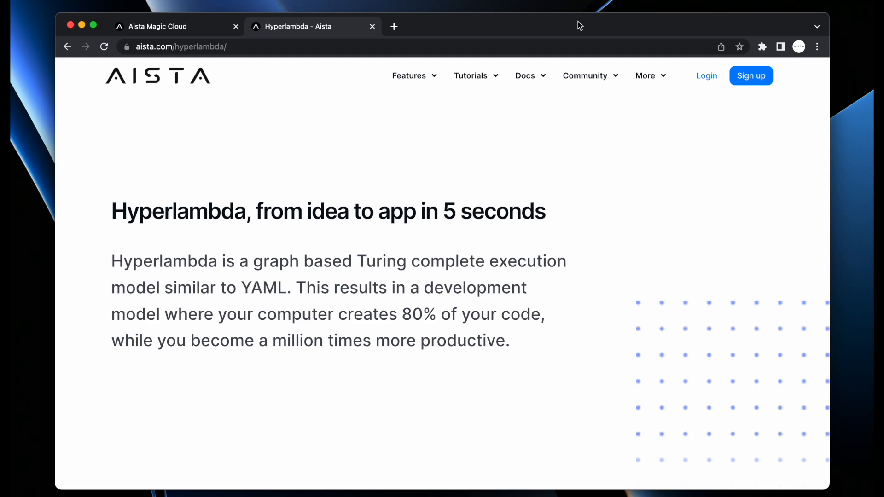
{"action": "scroll", "coordinate": [620, 276], "scroll_direction": "down", "scroll_amount": 1}
{"action": "scroll", "coordinate": [621, 278], "scroll_direction": "down", "scroll_amount": 15}
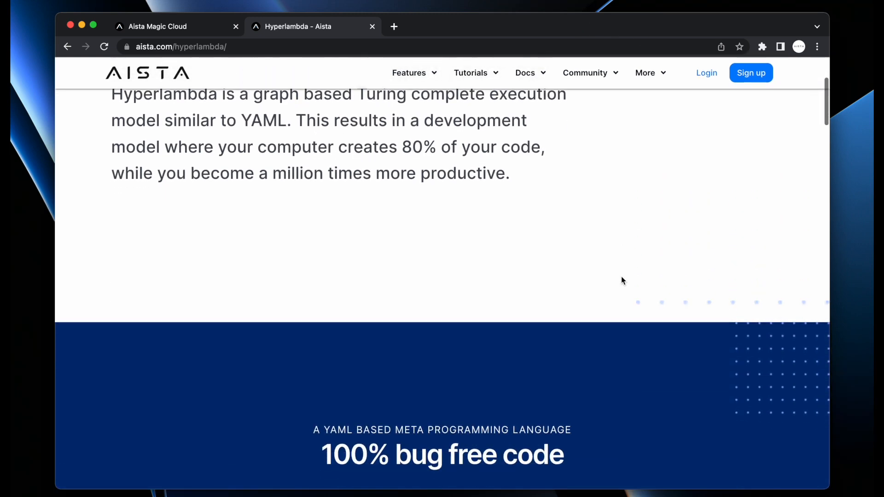
{"action": "scroll", "coordinate": [620, 278], "scroll_direction": "down", "scroll_amount": 20}
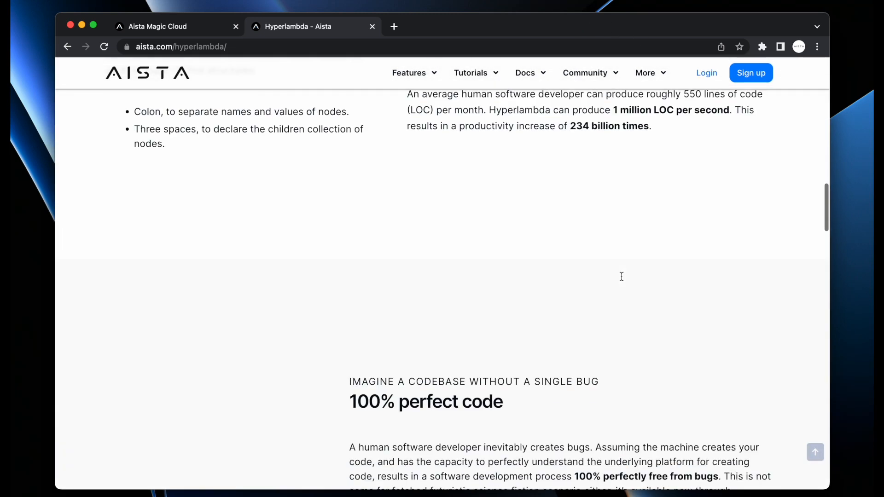
Open aista.com/hyperlambda-101, browse its course sessions, and return to the Magic Cloud tab
{"action": "key", "text": "super+l"}
{"action": "key", "text": "Right"}
{"action": "key", "text": "alt+shift+Left"}
{"action": "key", "text": "Right"}
{"action": "key", "text": "BackSpace"}
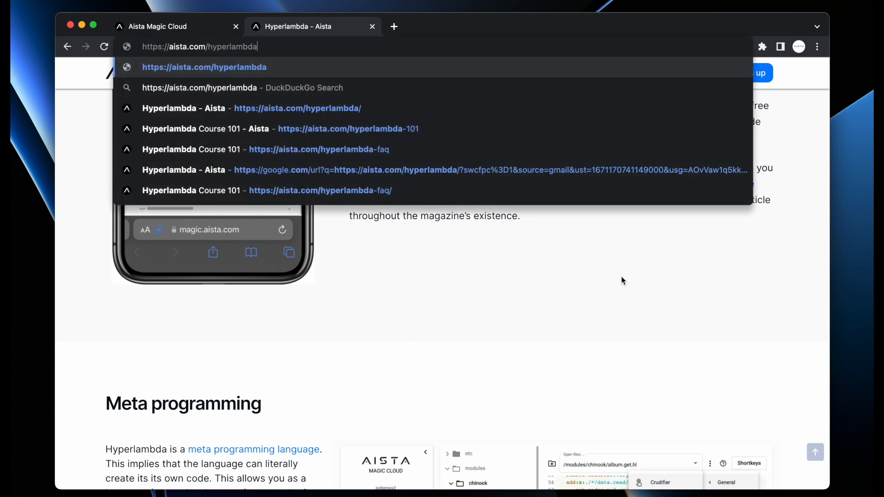
{"action": "type", "text": "-101"}
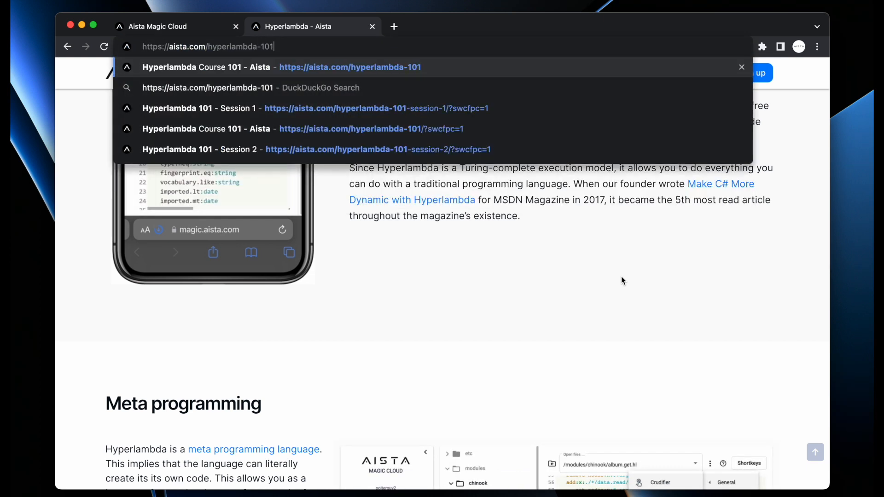
{"action": "key", "text": "Return"}
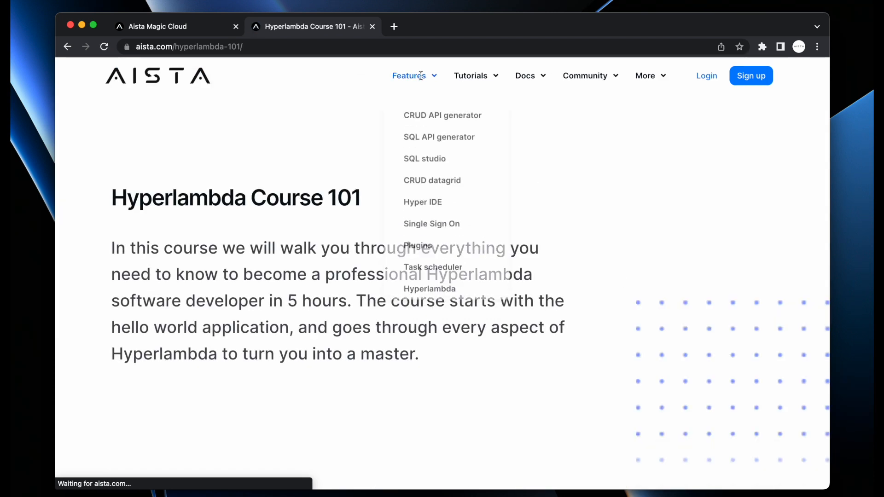
{"action": "mouse_move", "coordinate": [483, 75]}
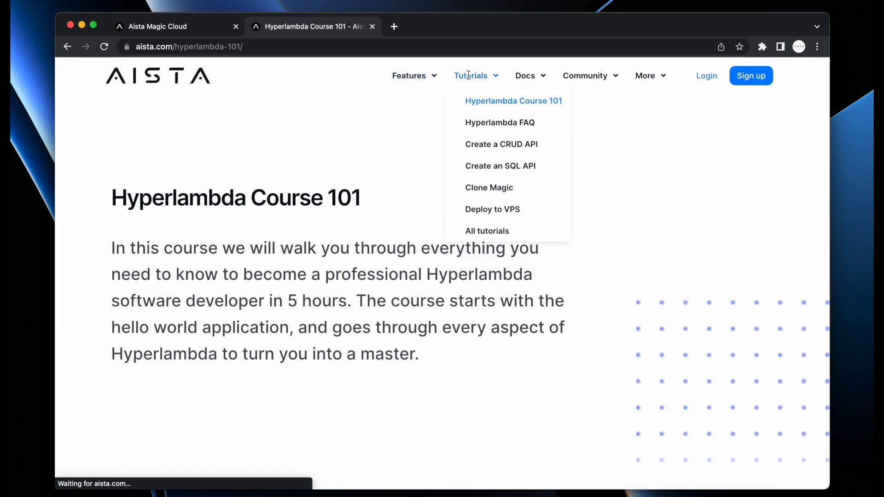
{"action": "left_click", "coordinate": [491, 102]}
{"action": "scroll", "coordinate": [545, 327], "scroll_direction": "down", "scroll_amount": 5}
{"action": "scroll", "coordinate": [544, 327], "scroll_direction": "down", "scroll_amount": 10}
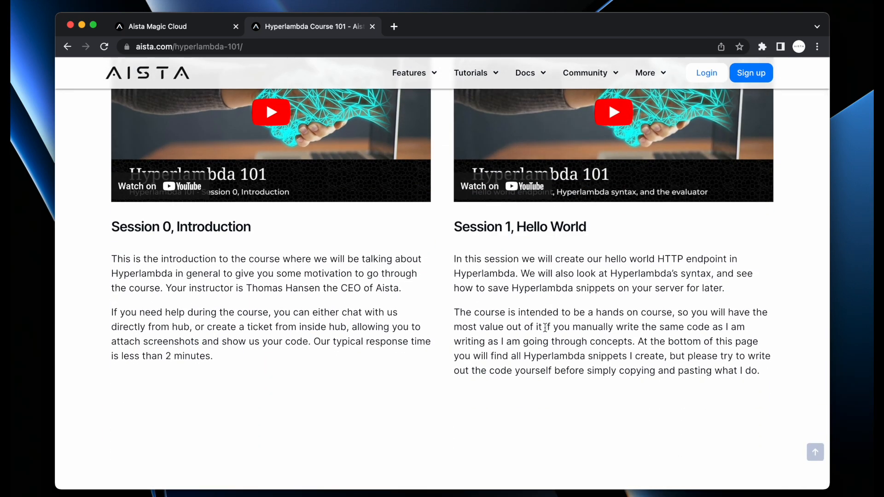
{"action": "scroll", "coordinate": [545, 328], "scroll_direction": "down", "scroll_amount": 10}
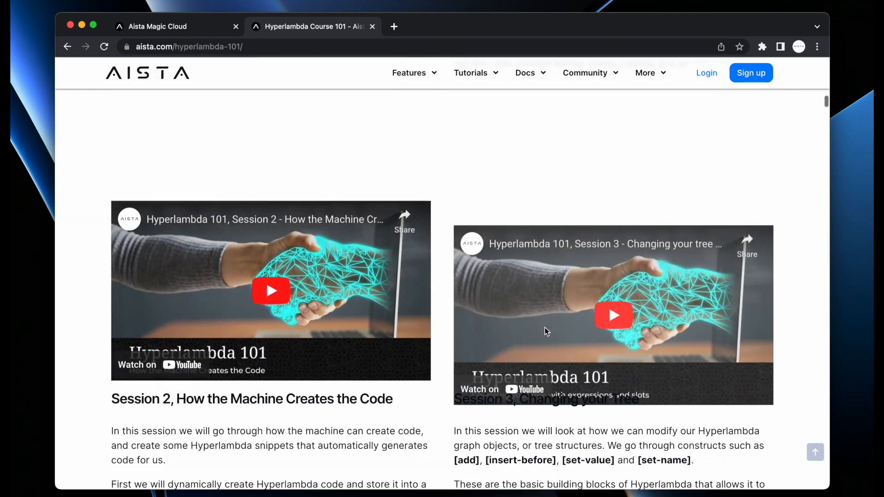
{"action": "scroll", "coordinate": [545, 330], "scroll_direction": "down", "scroll_amount": 10}
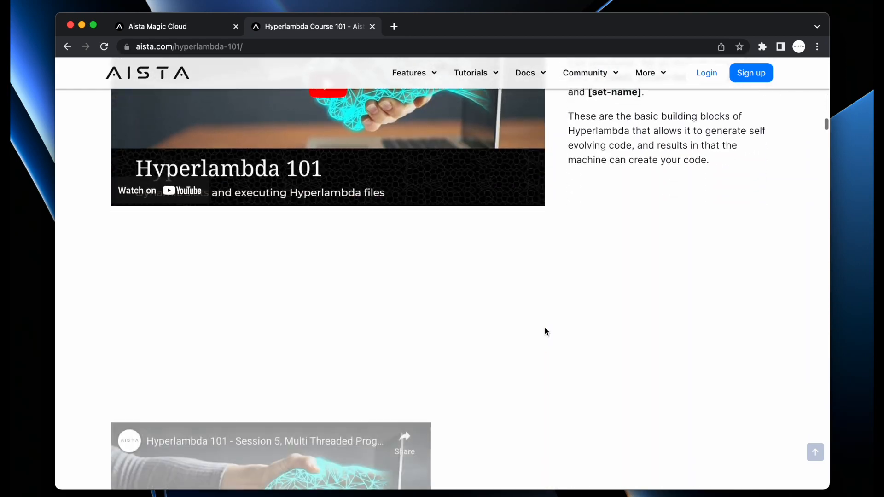
{"action": "scroll", "coordinate": [545, 330], "scroll_direction": "up", "scroll_amount": 15}
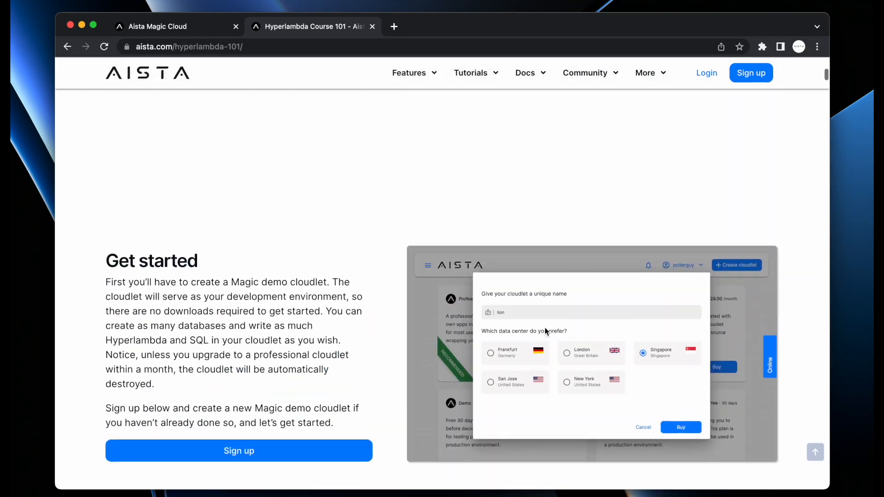
{"action": "scroll", "coordinate": [545, 331], "scroll_direction": "down", "scroll_amount": 8}
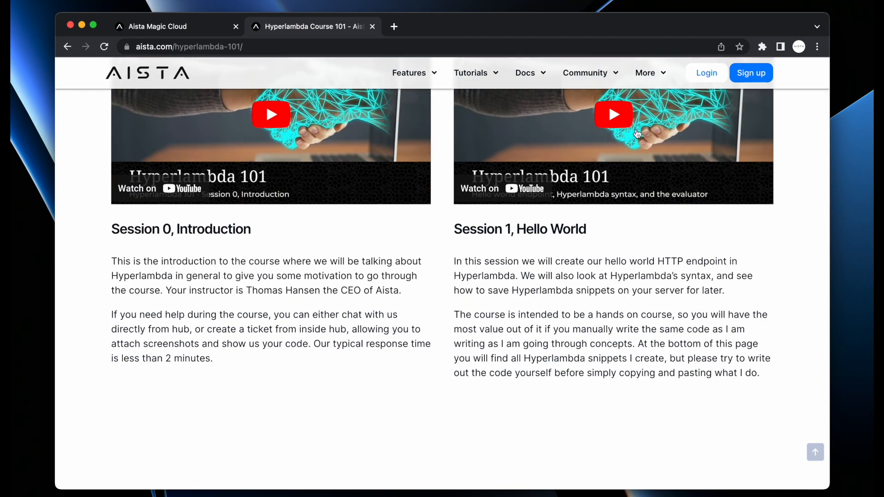
{"action": "scroll", "coordinate": [301, 365], "scroll_direction": "down", "scroll_amount": 5}
{"action": "scroll", "coordinate": [616, 354], "scroll_direction": "down", "scroll_amount": 5}
{"action": "scroll", "coordinate": [616, 353], "scroll_direction": "down", "scroll_amount": 4}
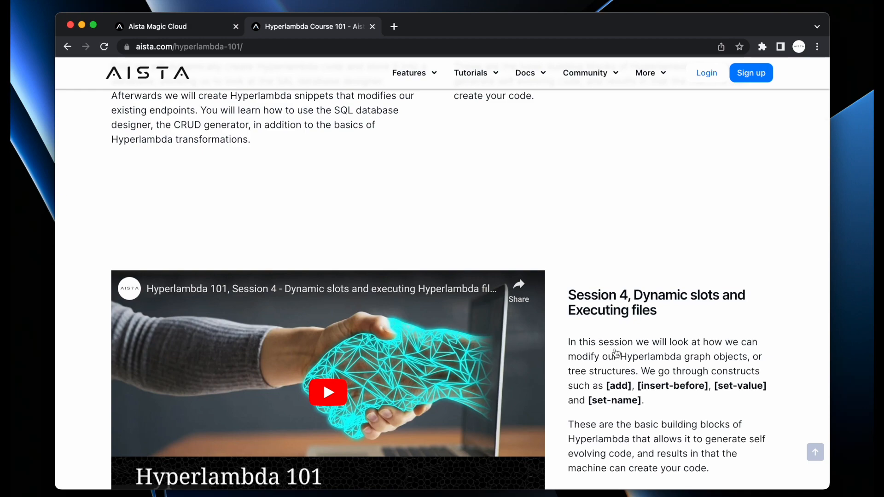
{"action": "scroll", "coordinate": [615, 353], "scroll_direction": "down", "scroll_amount": 4}
{"action": "scroll", "coordinate": [616, 353], "scroll_direction": "down", "scroll_amount": 10}
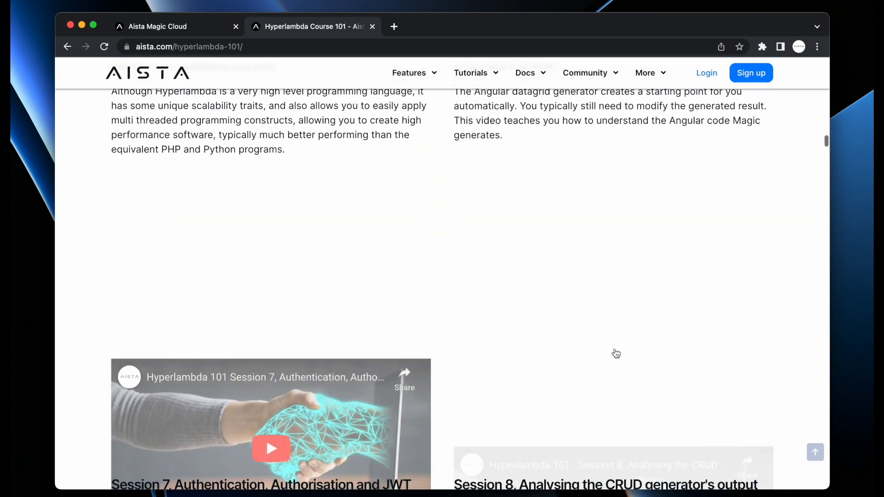
{"action": "scroll", "coordinate": [615, 353], "scroll_direction": "down", "scroll_amount": 3}
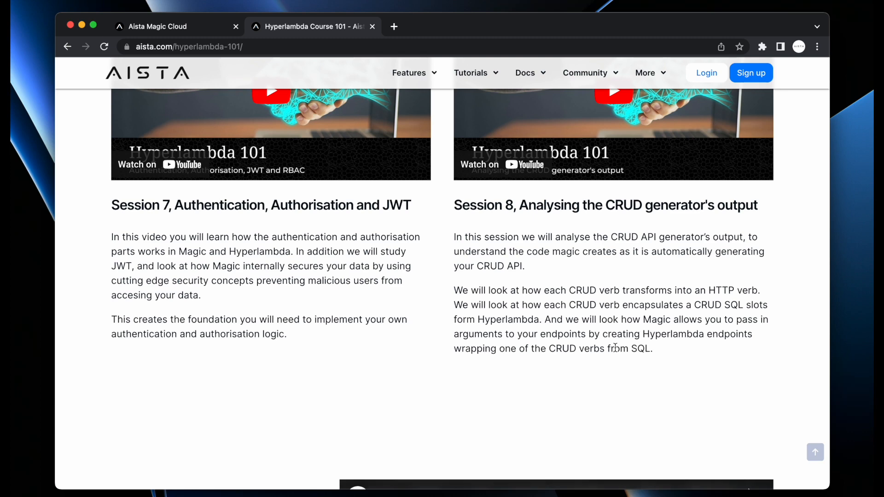
{"action": "key", "text": "ctrl+shift+Tab"}
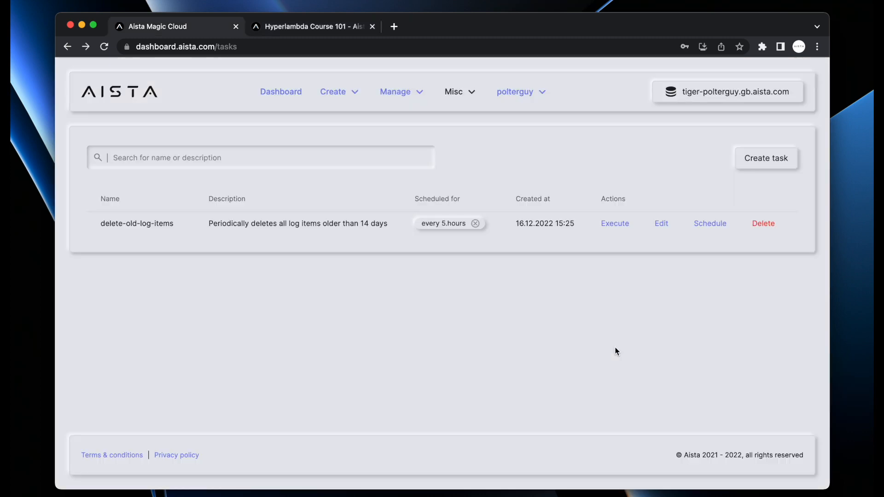
In the Hyperlambda Playground, load the add snippet, insert a .destination line, and run it
{"action": "left_click", "coordinate": [387, 92]}
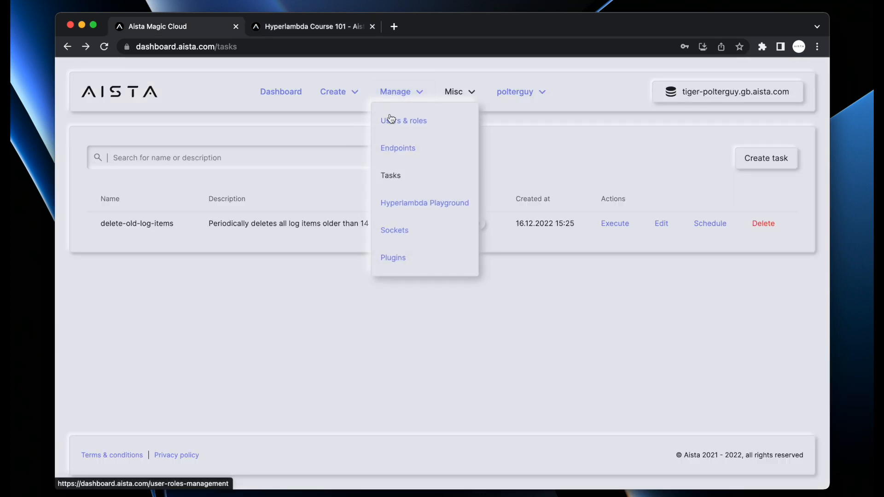
{"action": "left_click", "coordinate": [406, 207]}
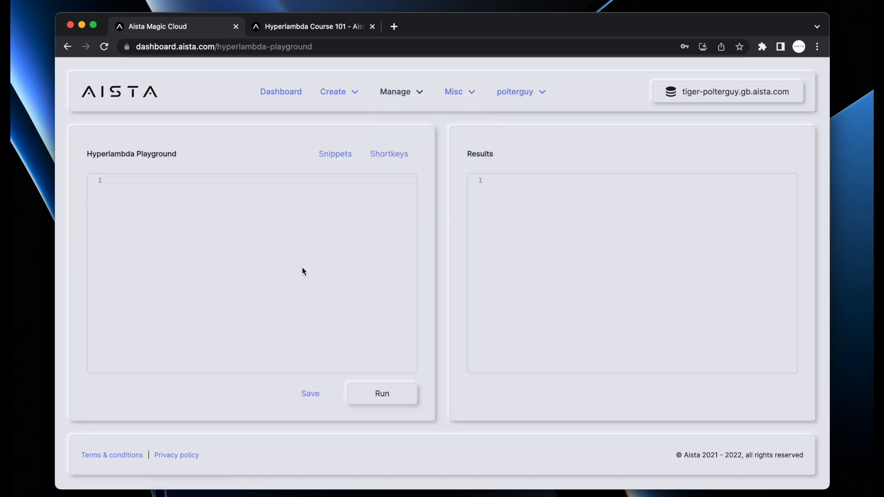
{"action": "left_click", "coordinate": [333, 157]}
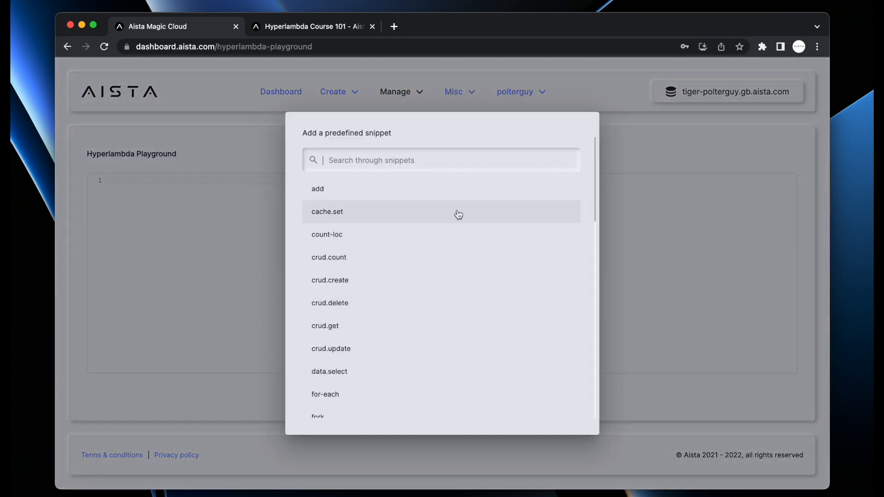
{"action": "left_click", "coordinate": [418, 193]}
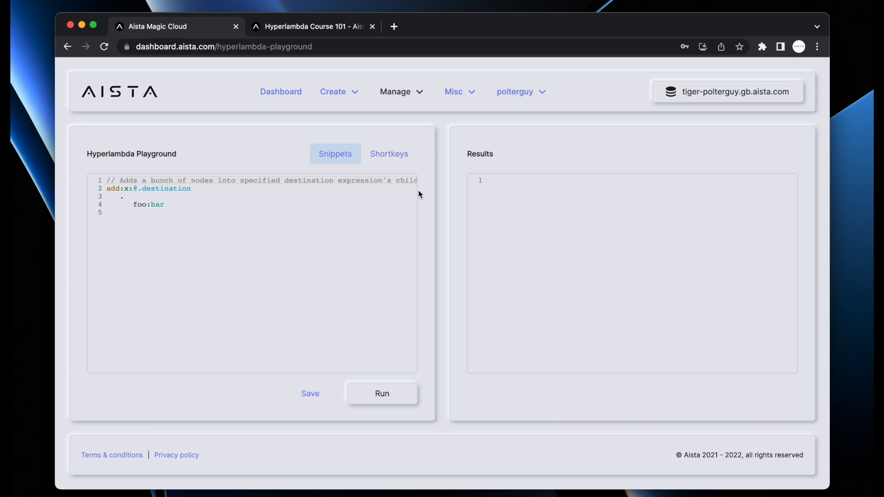
{"action": "key", "text": "Down"}
{"action": "key", "text": "Return"}
{"action": "key", "text": "Up"}
{"action": "type", "text": ".destination"}
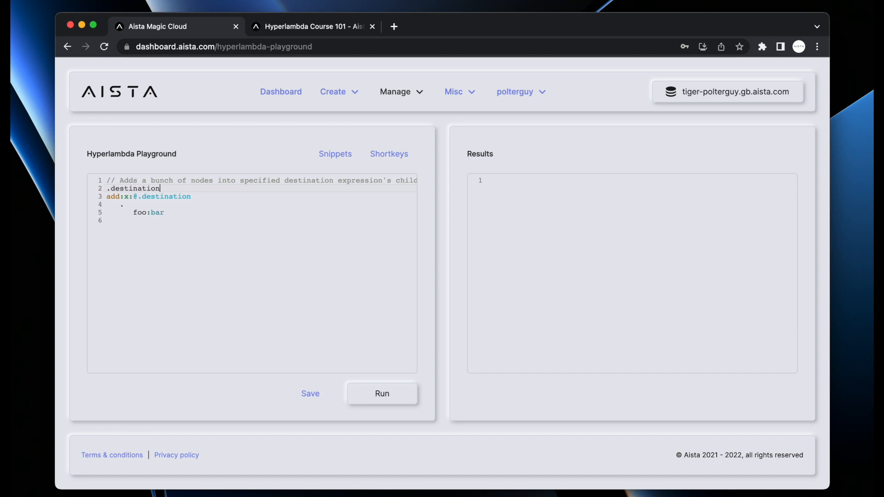
{"action": "key", "text": "F5"}
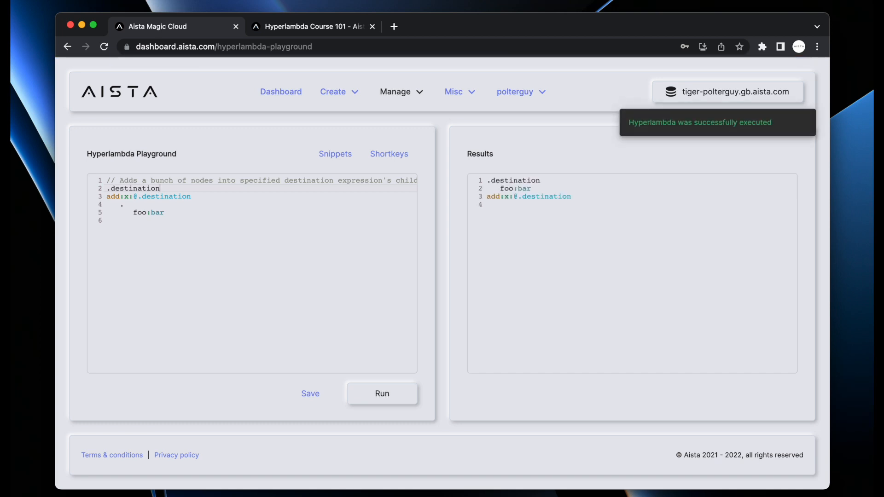
Select the editor code and the .destination foo:bar output in Results
{"action": "left_click_drag", "start_coordinate": [127, 285], "coordinate": [70, 160]}
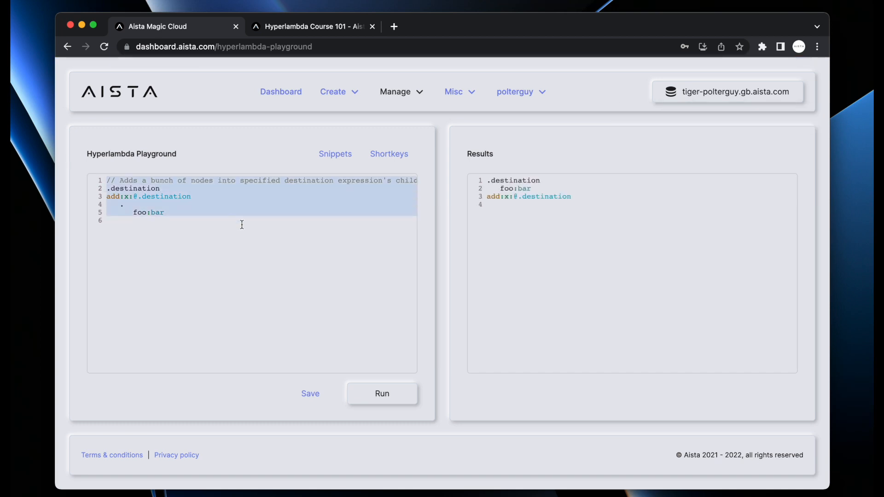
{"action": "left_click", "coordinate": [272, 225]}
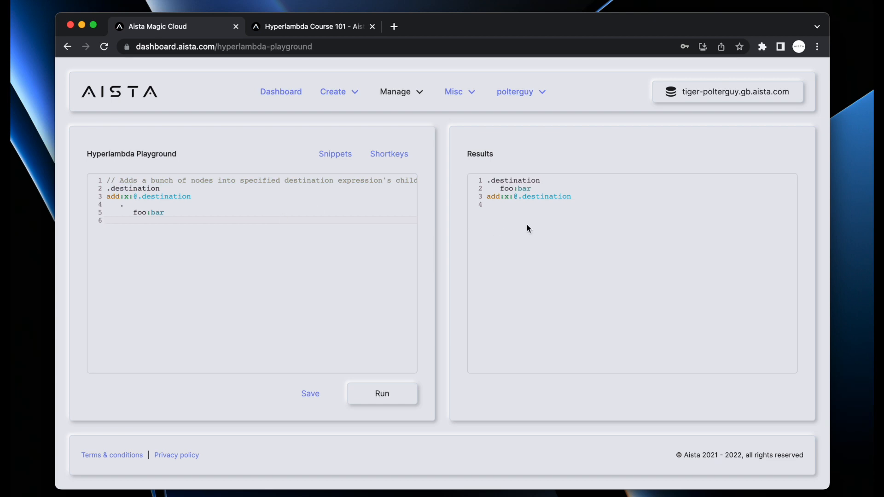
{"action": "left_click_drag", "start_coordinate": [523, 224], "coordinate": [429, 116]}
{"action": "left_click", "coordinate": [336, 154]}
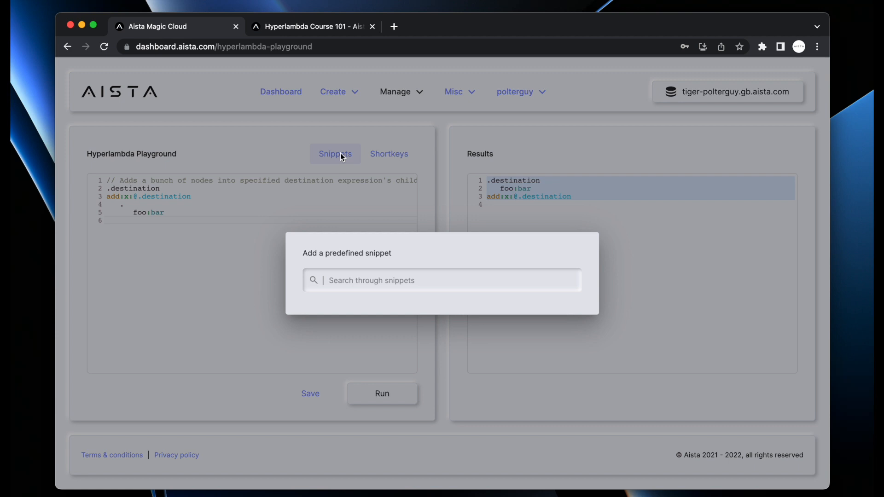
Load the format-hyperlambda snippet, set its folder placeholder to system, and run it
{"action": "scroll", "coordinate": [377, 284], "scroll_direction": "down", "scroll_amount": 5}
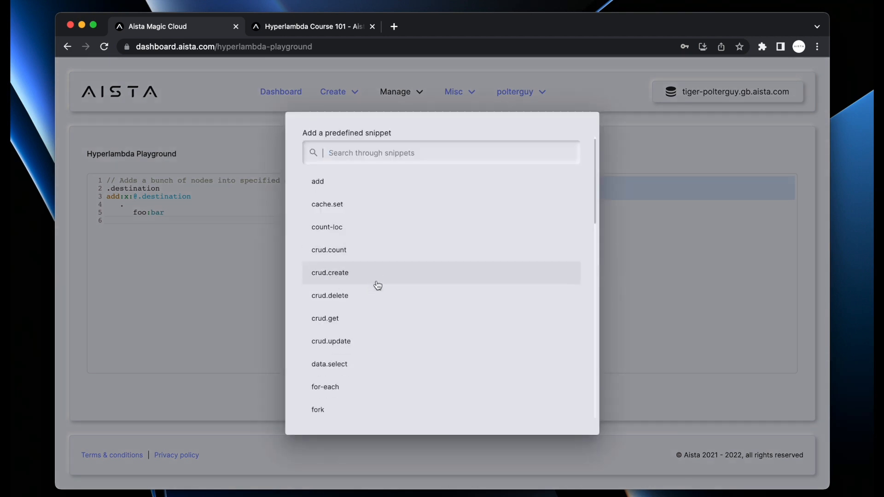
{"action": "scroll", "coordinate": [368, 219], "scroll_direction": "up", "scroll_amount": 2}
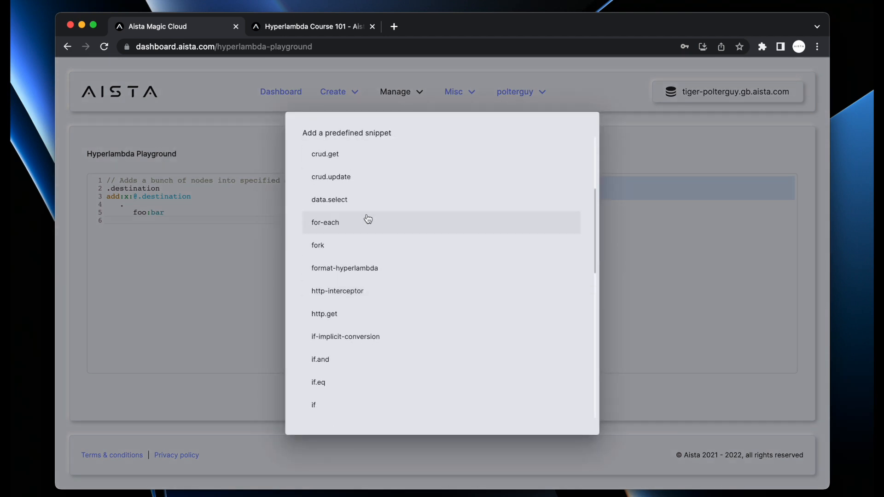
{"action": "left_click", "coordinate": [359, 268]}
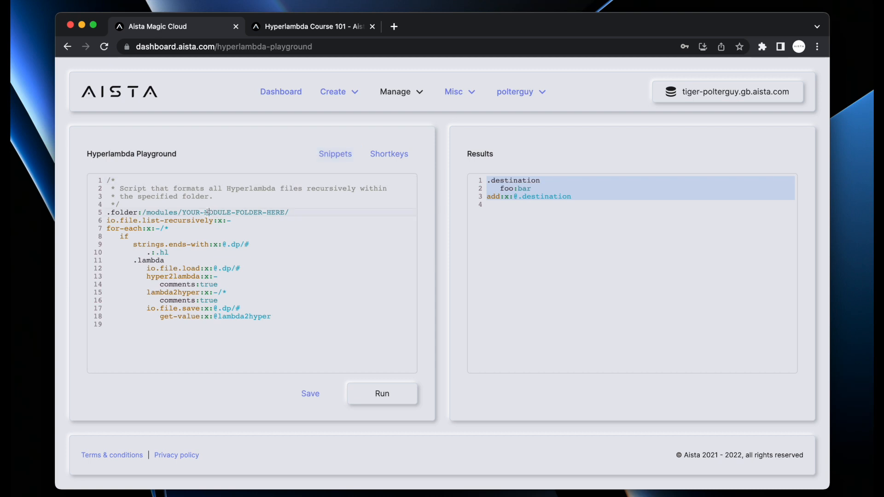
{"action": "left_click_drag", "start_coordinate": [182, 212], "coordinate": [285, 212]}
{"action": "type", "text": "system/"}
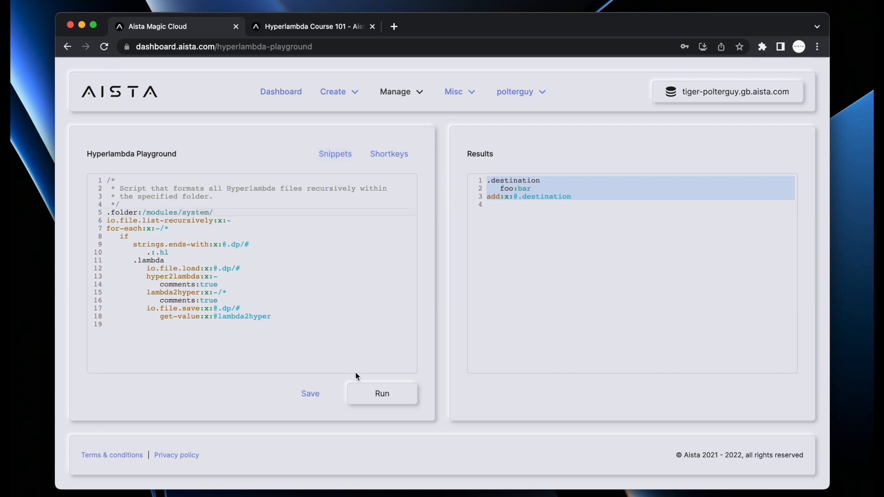
{"action": "left_click", "coordinate": [366, 390]}
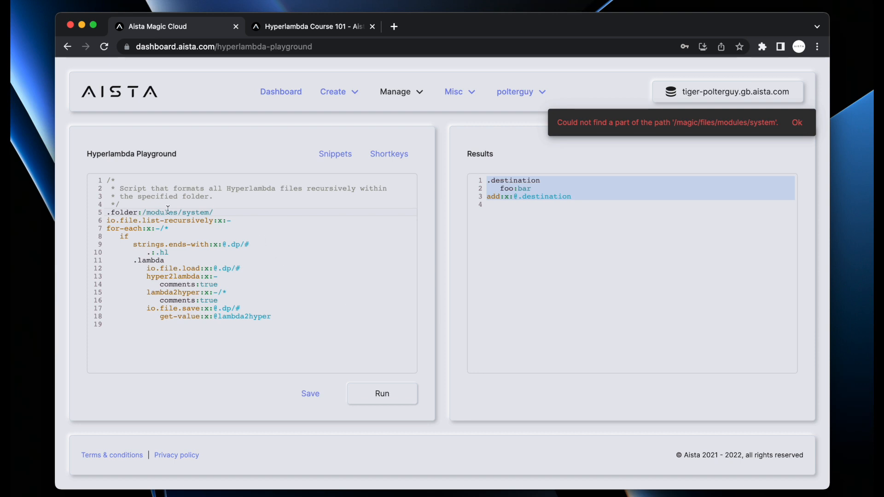
Change the .folder path to /system/auth/ and rerun, reviewing the listed auth files
{"action": "double_click", "coordinate": [157, 214]}
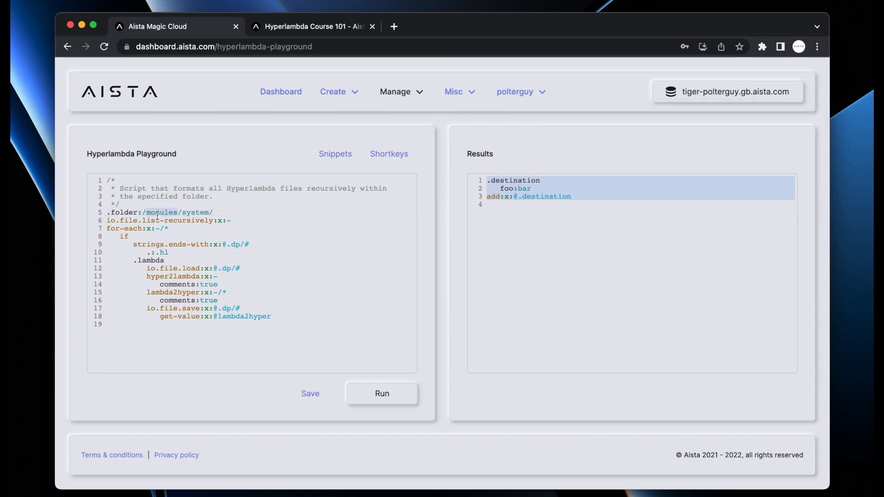
{"action": "key", "text": "Right"}
{"action": "key", "text": "Right"}
{"action": "key", "text": "alt+shift+Left"}
{"action": "key", "text": "alt+shift+Left"}
{"action": "key", "text": "BackSpace"}
{"action": "key", "text": "super+Right"}
{"action": "type", "text": "auth/"}
{"action": "key", "text": "F5"}
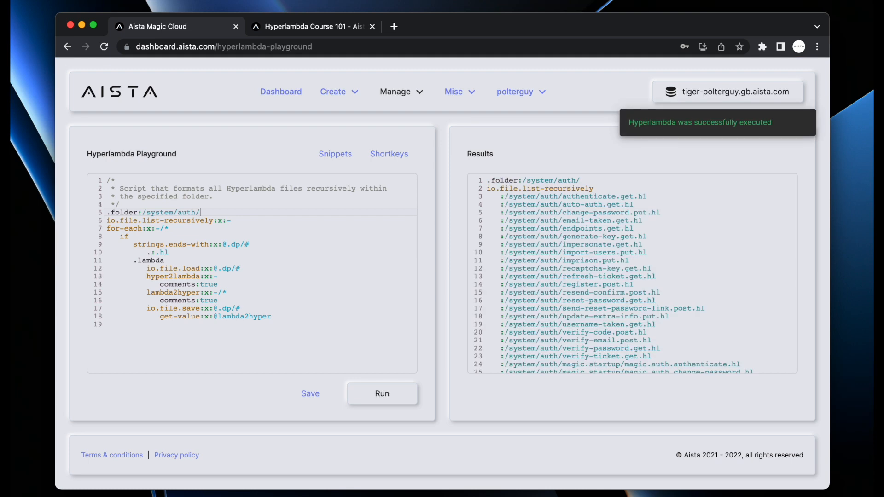
{"action": "scroll", "coordinate": [613, 224], "scroll_direction": "down", "scroll_amount": 5}
{"action": "scroll", "coordinate": [613, 224], "scroll_direction": "up", "scroll_amount": 5}
{"action": "scroll", "coordinate": [613, 224], "scroll_direction": "down", "scroll_amount": 5}
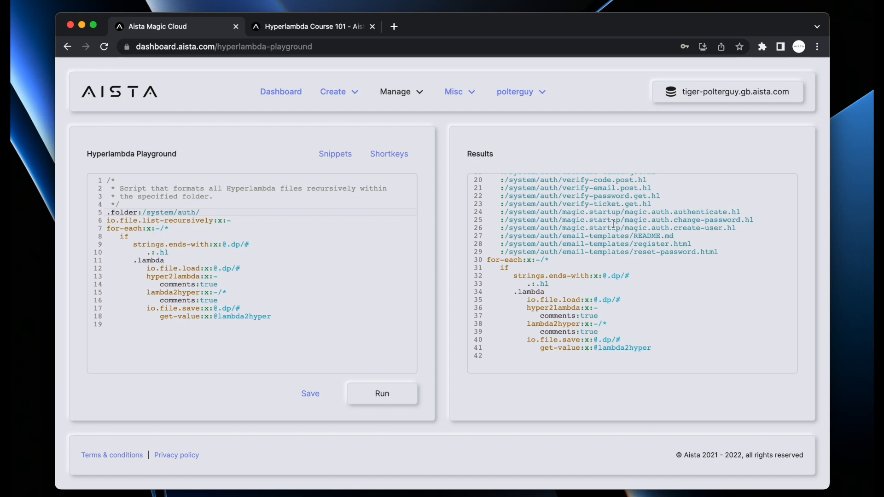
Load the mail.smtp.send, crud.delete and mime-create predefined snippets one after another
{"action": "left_click", "coordinate": [335, 154]}
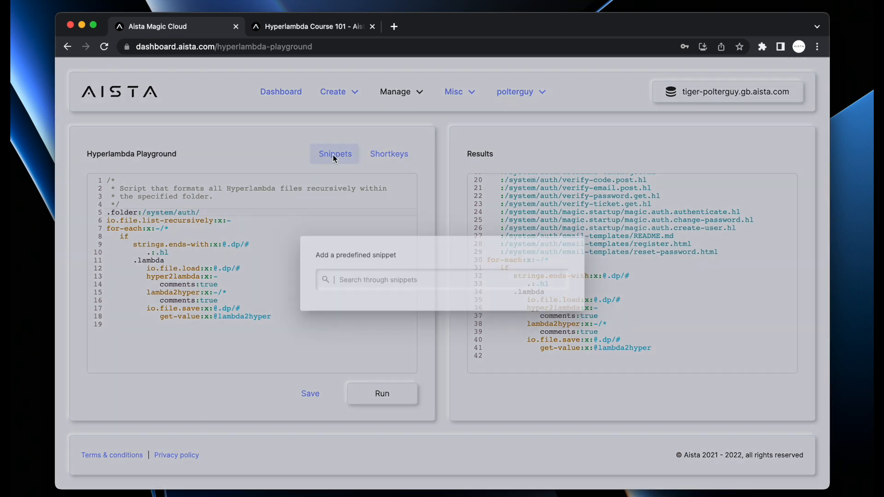
{"action": "scroll", "coordinate": [416, 267], "scroll_direction": "down", "scroll_amount": 5}
{"action": "scroll", "coordinate": [417, 267], "scroll_direction": "down", "scroll_amount": 2}
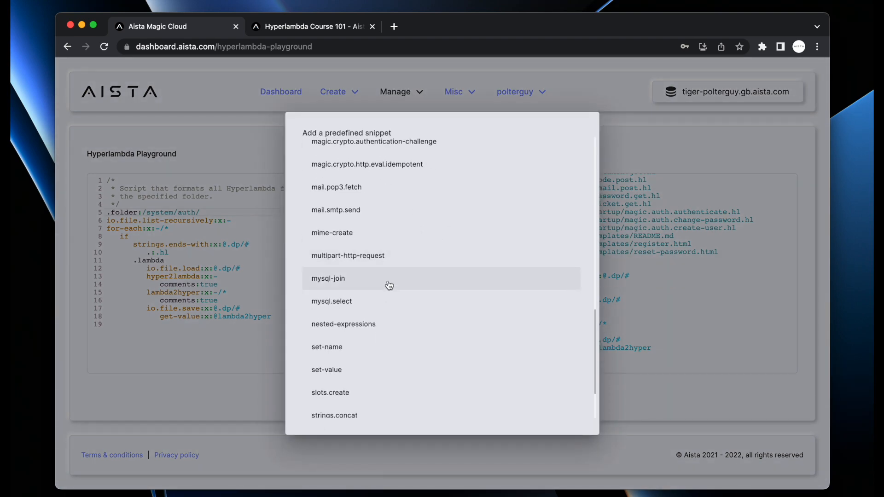
{"action": "left_click", "coordinate": [378, 214]}
{"action": "left_click", "coordinate": [341, 153]}
{"action": "scroll", "coordinate": [374, 267], "scroll_direction": "down", "scroll_amount": 2}
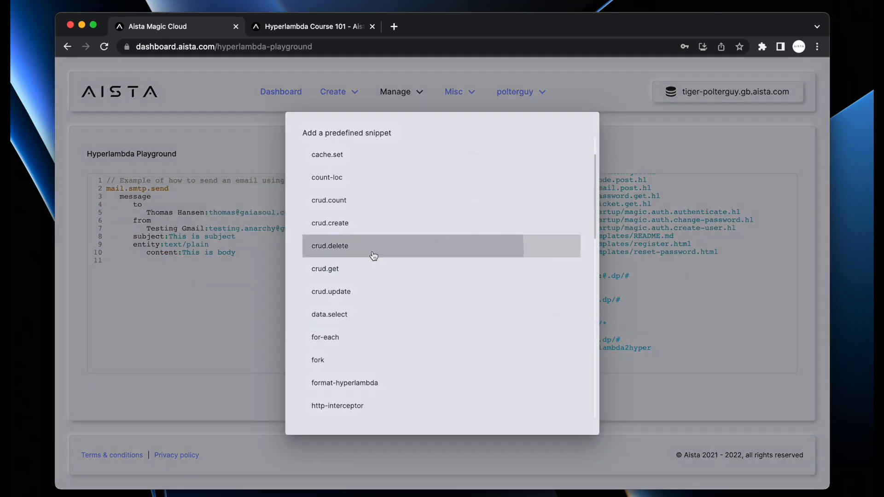
{"action": "left_click", "coordinate": [373, 256]}
{"action": "left_click", "coordinate": [344, 159]}
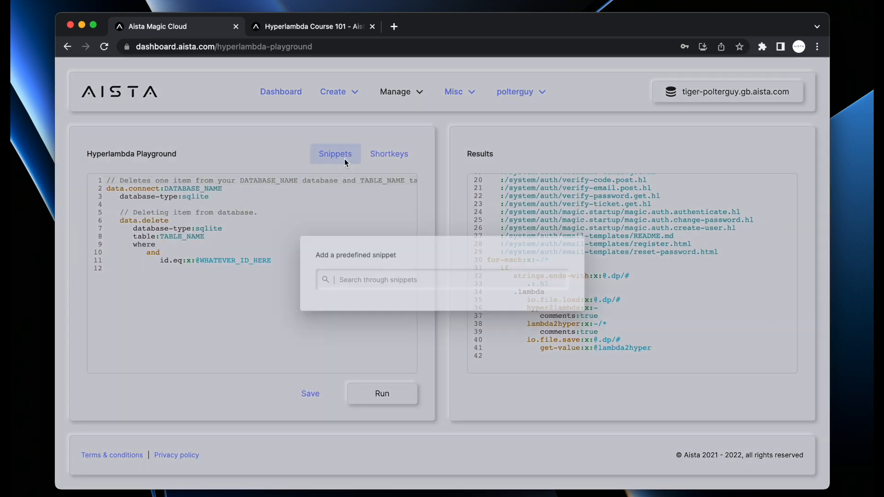
{"action": "scroll", "coordinate": [370, 317], "scroll_direction": "down", "scroll_amount": 5}
{"action": "left_click", "coordinate": [345, 330]}
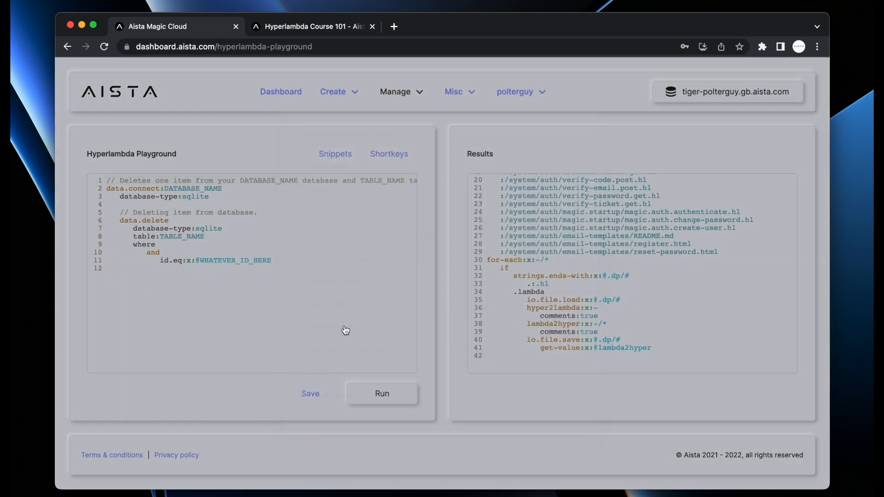
Load the fork, for-each and finally the http.get snippets into the playground
{"action": "left_click", "coordinate": [342, 156]}
{"action": "scroll", "coordinate": [381, 299], "scroll_direction": "down", "scroll_amount": 3}
{"action": "left_click", "coordinate": [375, 276]}
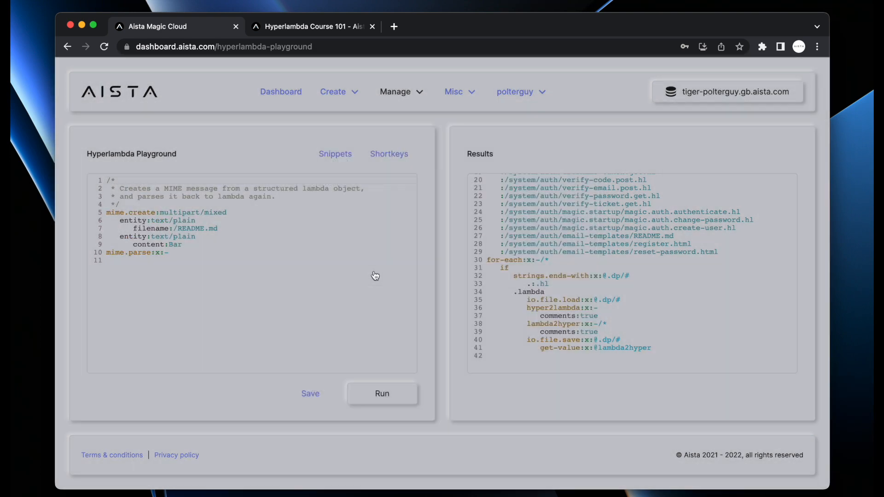
{"action": "left_click", "coordinate": [341, 155]}
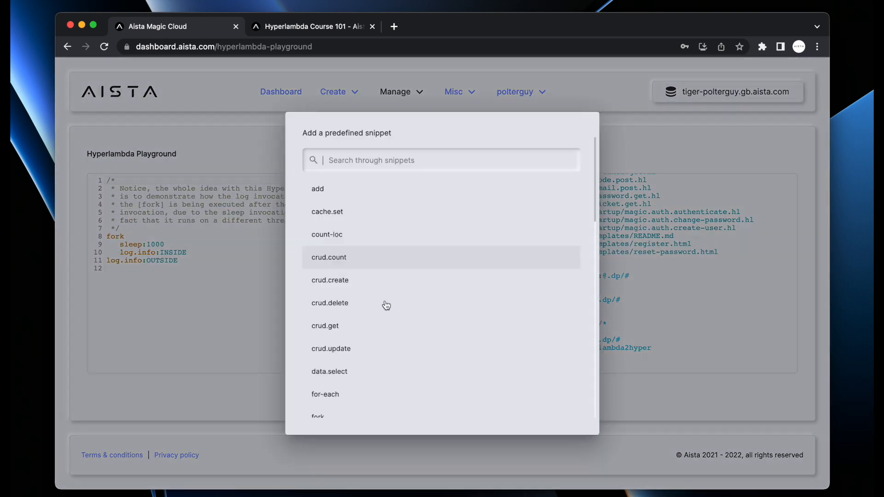
{"action": "scroll", "coordinate": [368, 258], "scroll_direction": "down", "scroll_amount": 4}
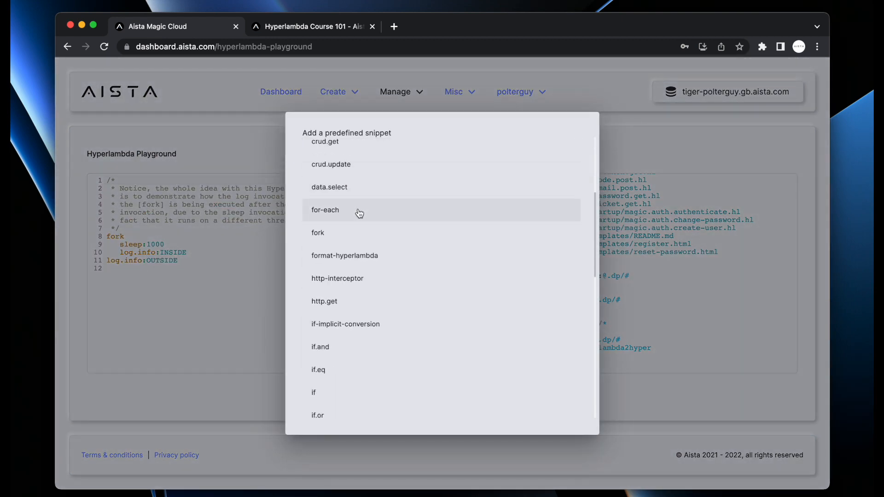
{"action": "left_click", "coordinate": [358, 211]}
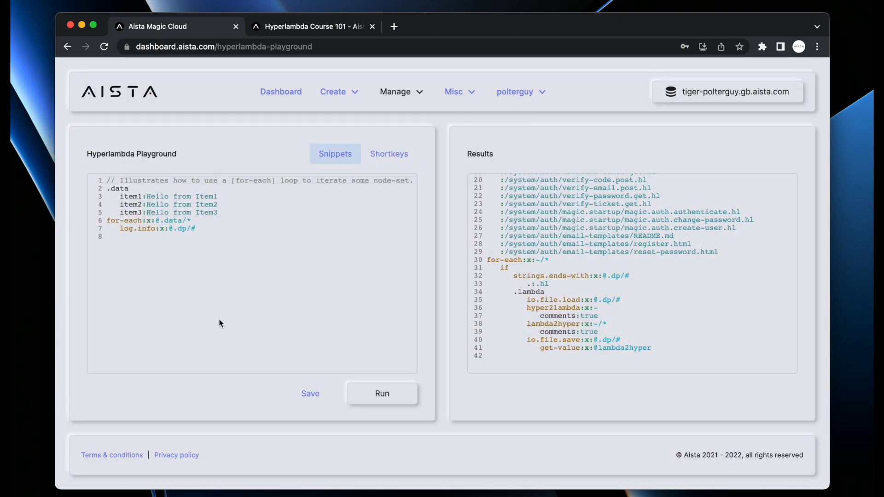
{"action": "left_click", "coordinate": [343, 154]}
{"action": "scroll", "coordinate": [407, 300], "scroll_direction": "down", "scroll_amount": 2}
{"action": "scroll", "coordinate": [408, 299], "scroll_direction": "down", "scroll_amount": 4}
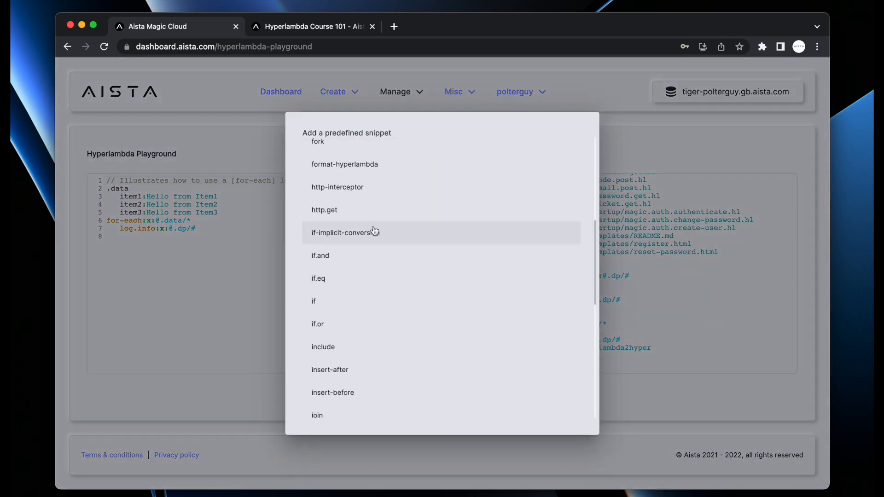
{"action": "left_click", "coordinate": [372, 212]}
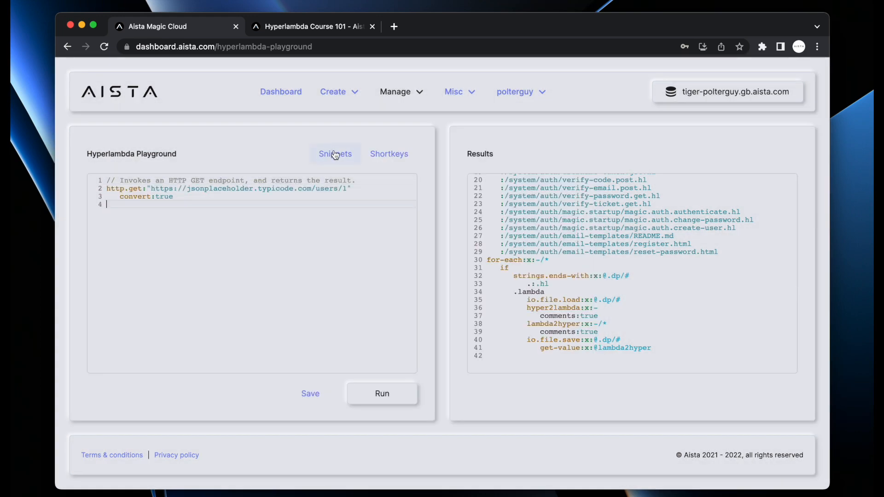
Reopen the snippet list, then switch to the Hyperlambda Course 101 tab
{"action": "left_click", "coordinate": [336, 154]}
{"action": "scroll", "coordinate": [395, 293], "scroll_direction": "down", "scroll_amount": 3}
{"action": "scroll", "coordinate": [397, 297], "scroll_direction": "down", "scroll_amount": 5}
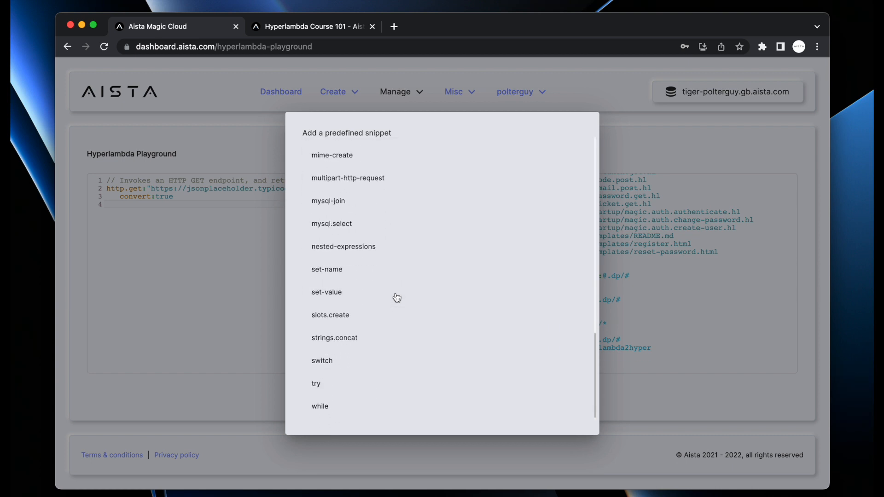
{"action": "key", "text": "ctrl+Tab"}
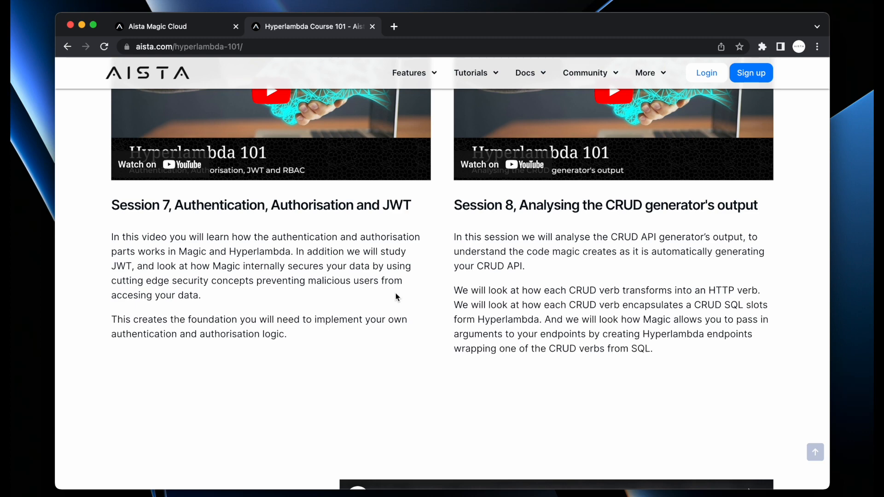
After reading Sessions 7 and 8, return to the Magic Cloud dashboard tab
{"action": "key", "text": "ctrl+shift+Tab"}
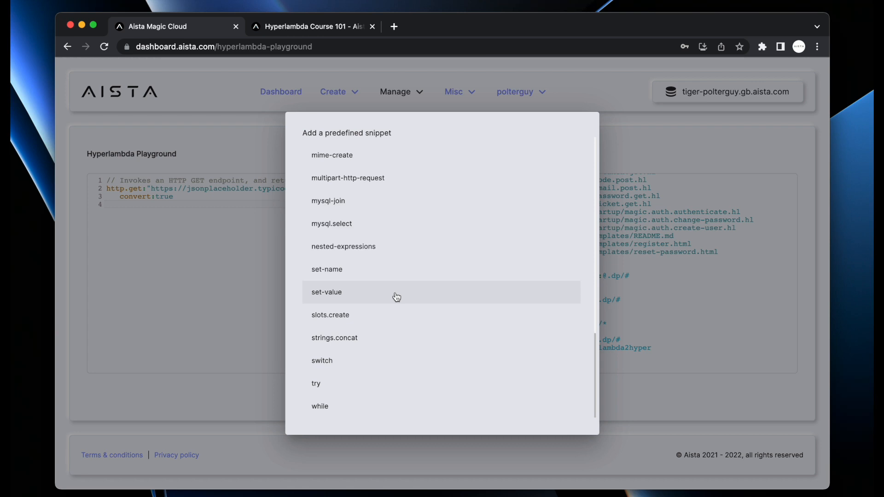
Load the mysql-join snippet reading sakila film and actor columns, and scroll through it
{"action": "left_click", "coordinate": [375, 200]}
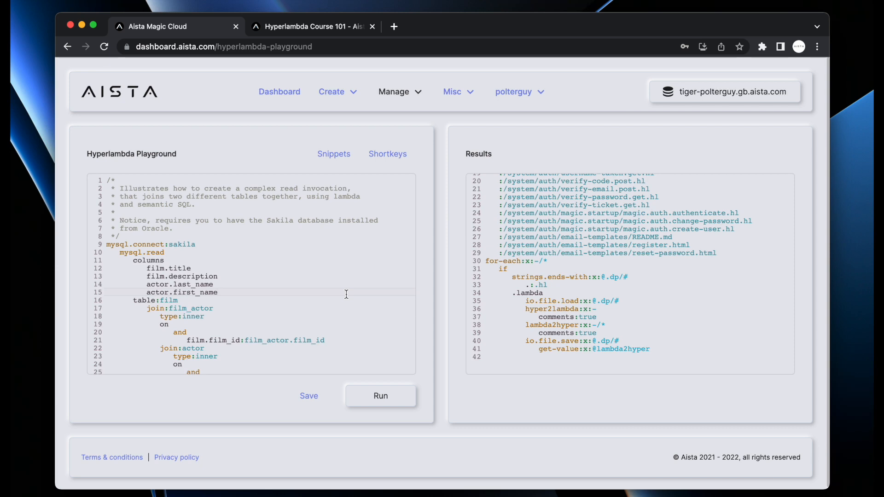
{"action": "scroll", "coordinate": [346, 293], "scroll_direction": "down", "scroll_amount": 3}
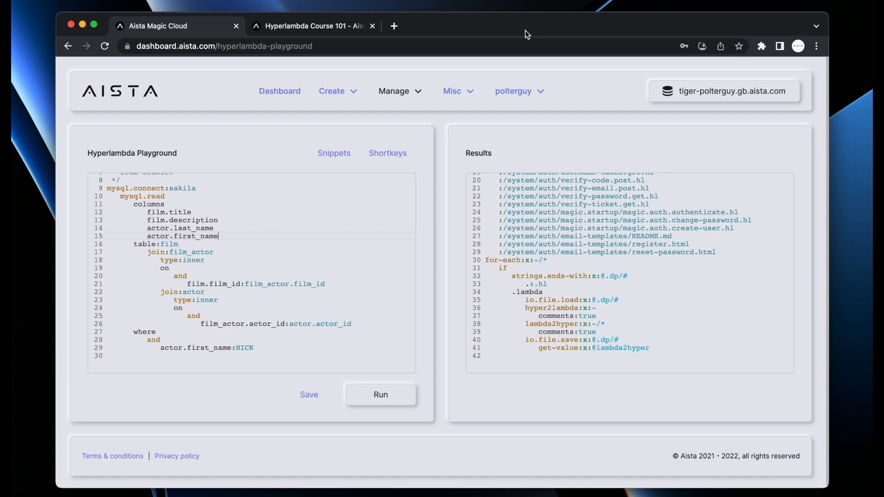
Go to the Sockets page under Manage and subscribe to a socket message
{"action": "left_click", "coordinate": [399, 91]}
{"action": "left_click", "coordinate": [403, 230]}
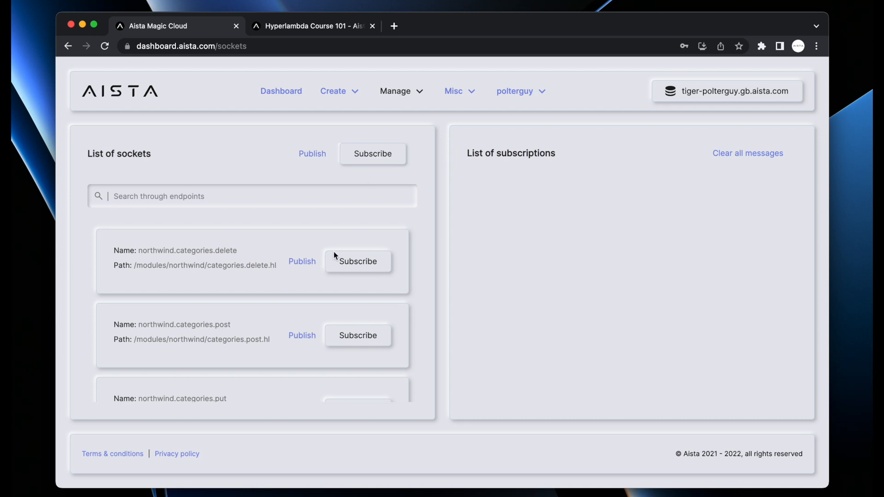
{"action": "scroll", "coordinate": [284, 306], "scroll_direction": "down", "scroll_amount": 10}
{"action": "scroll", "coordinate": [285, 306], "scroll_direction": "down", "scroll_amount": 3}
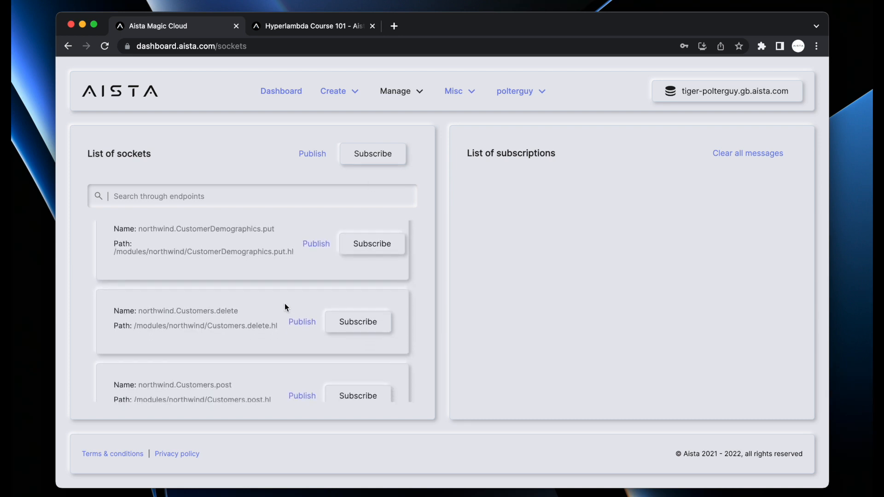
{"action": "scroll", "coordinate": [284, 306], "scroll_direction": "up", "scroll_amount": 10}
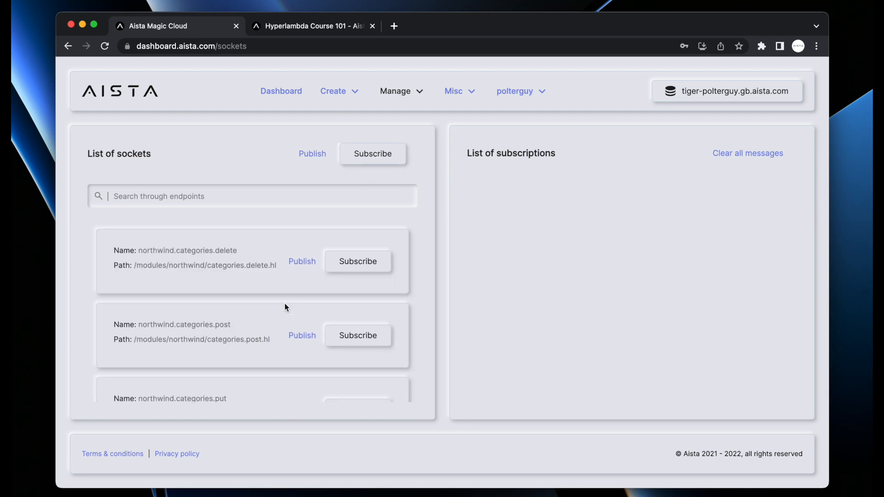
{"action": "left_click", "coordinate": [375, 152]}
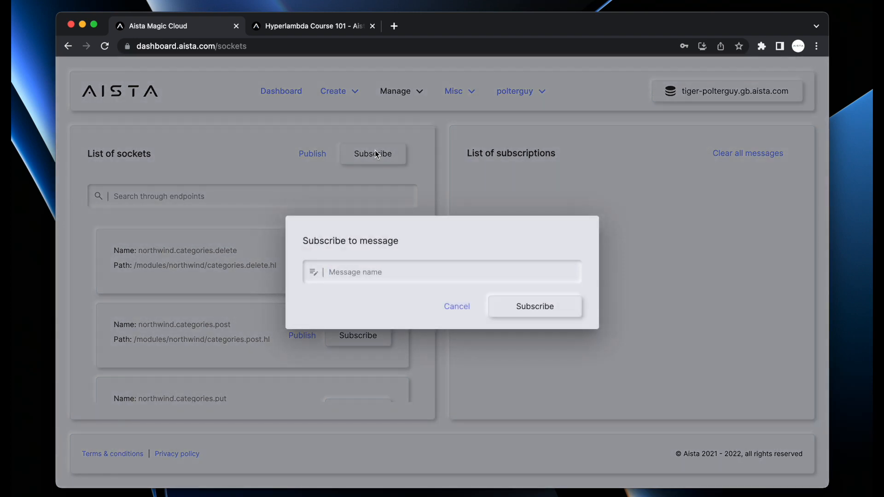
{"action": "type", "text": "test"}
{"action": "key", "text": "Return"}
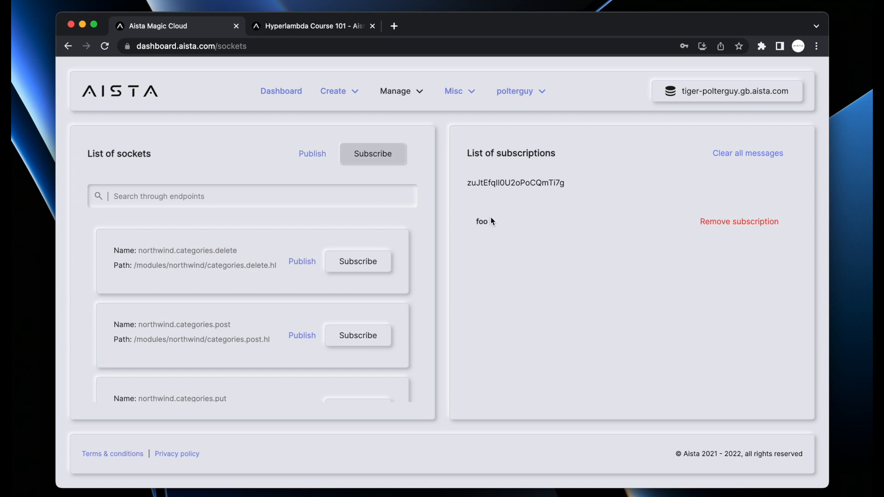
Publish a message named foo and select its {"foo": "bar"} payload under the subscription
{"action": "left_click", "coordinate": [322, 159]}
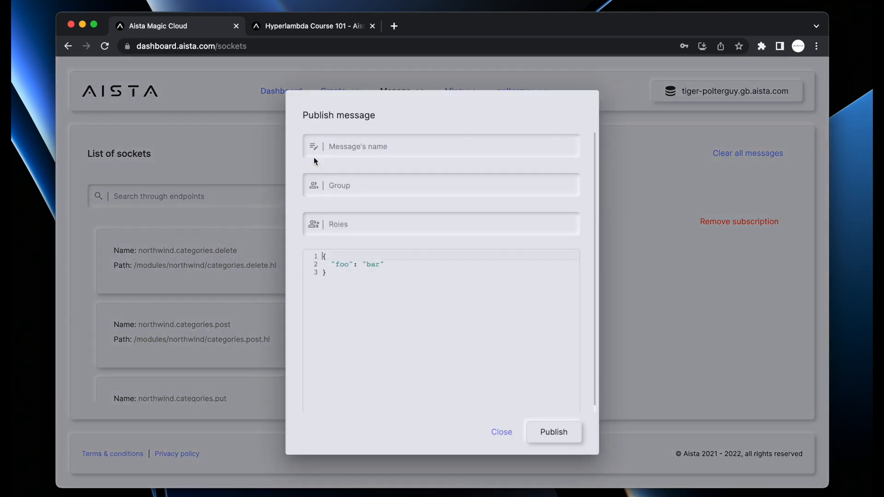
{"action": "type", "text": "foo"}
{"action": "key", "text": "BackSpace"}
{"action": "key", "text": "BackSpace"}
{"action": "key", "text": "BackSpace"}
{"action": "left_click", "coordinate": [366, 144]}
{"action": "type", "text": "foo"}
{"action": "left_click", "coordinate": [561, 431]}
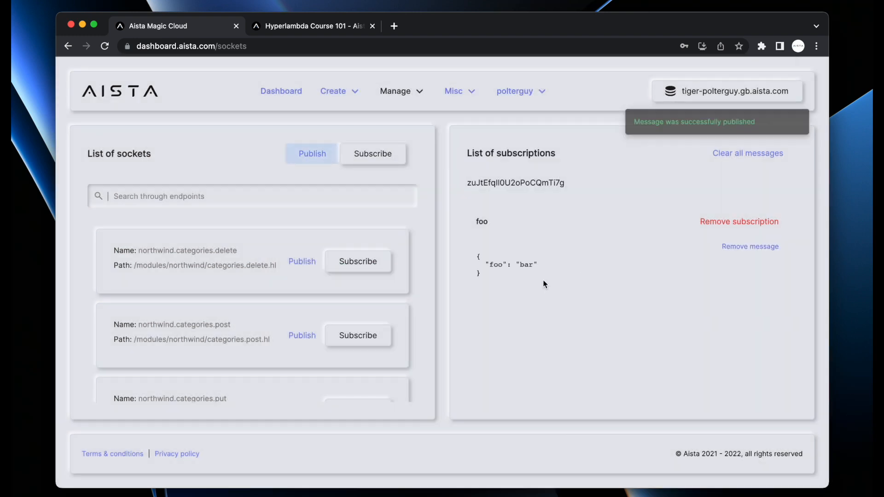
{"action": "left_click_drag", "start_coordinate": [488, 273], "coordinate": [470, 246]}
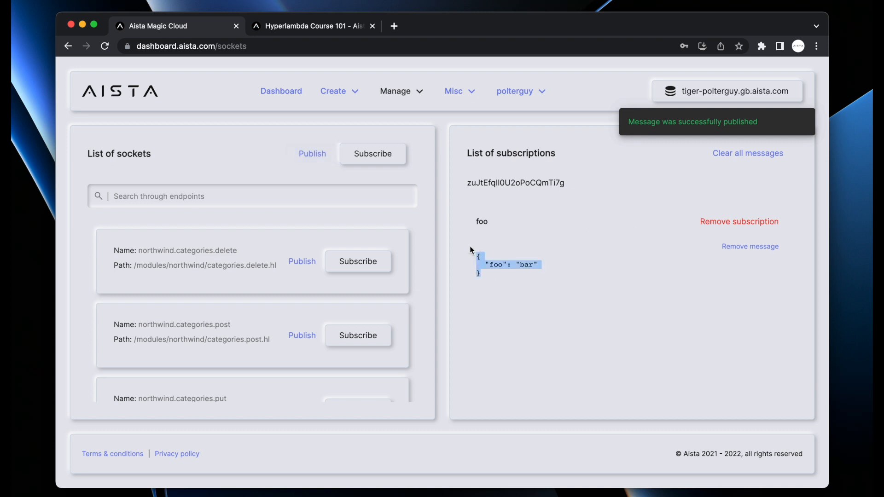